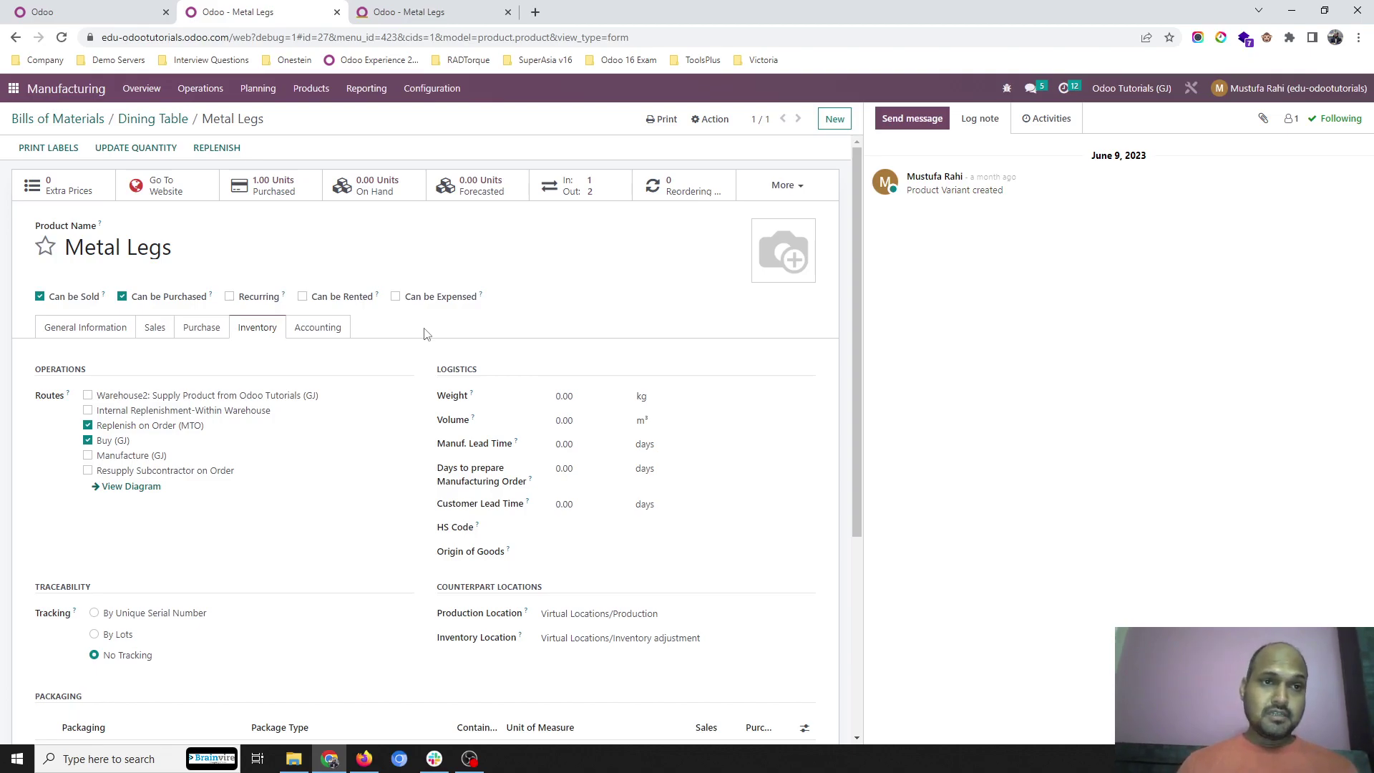
Step: Open the company switcher on the Metal Legs form and close it without switching companies
click(1110, 87)
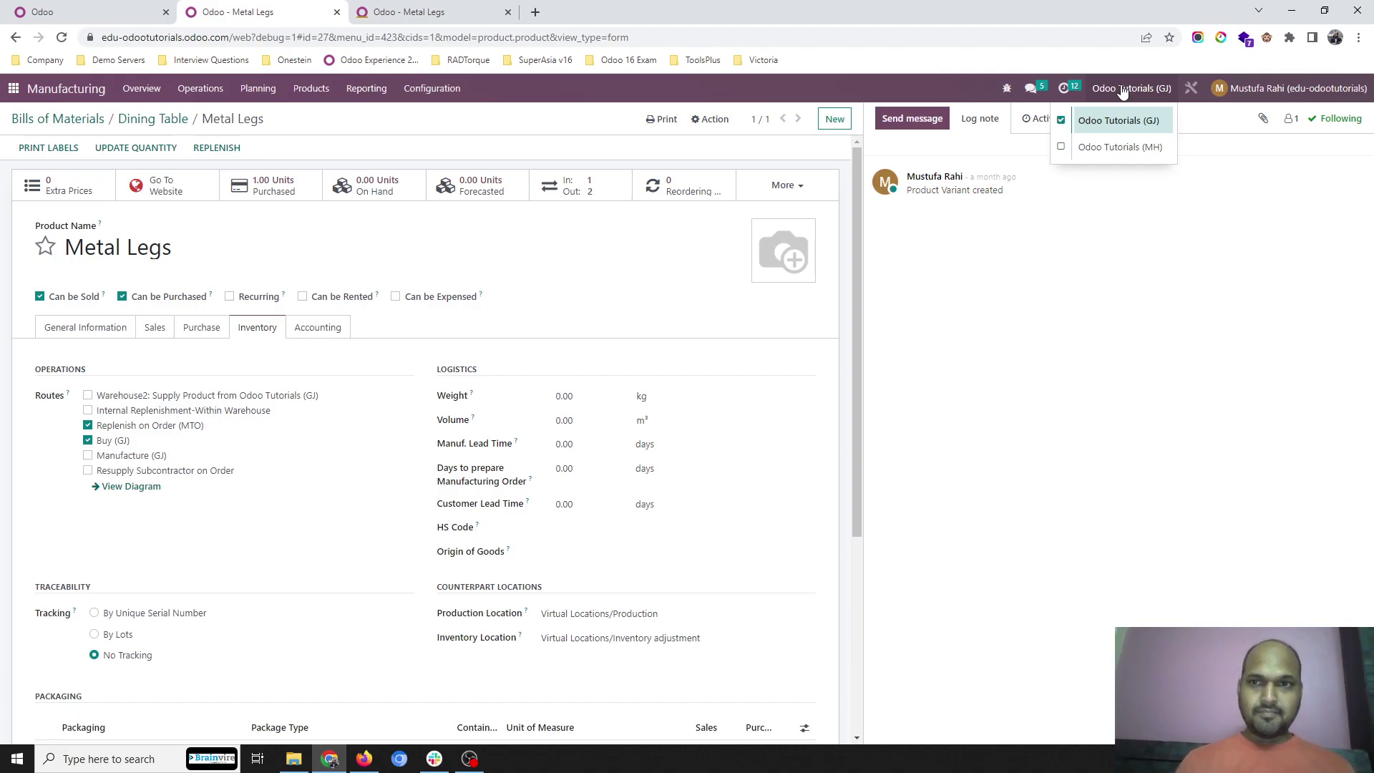
click(1122, 89)
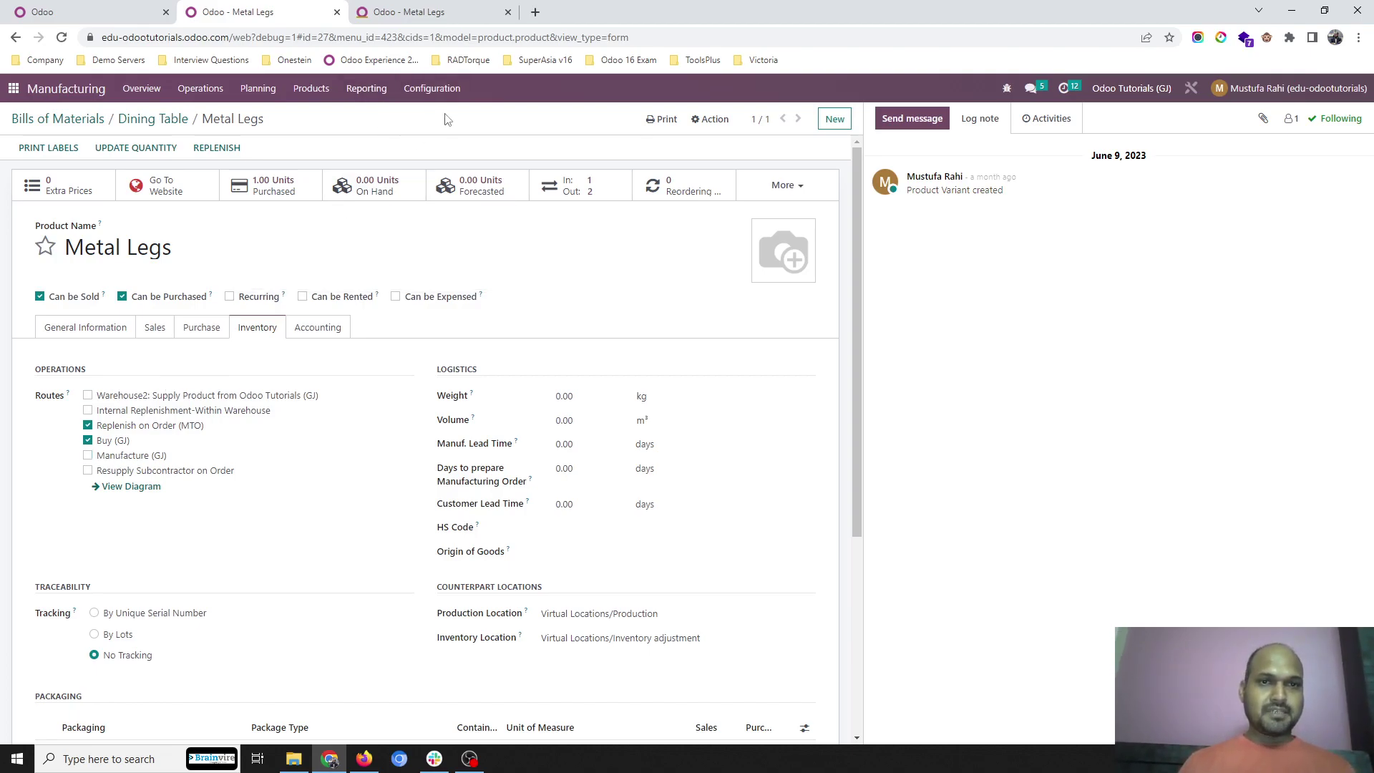
Step: Go to the Inventory Routes list from the apps home screen
click(89, 12)
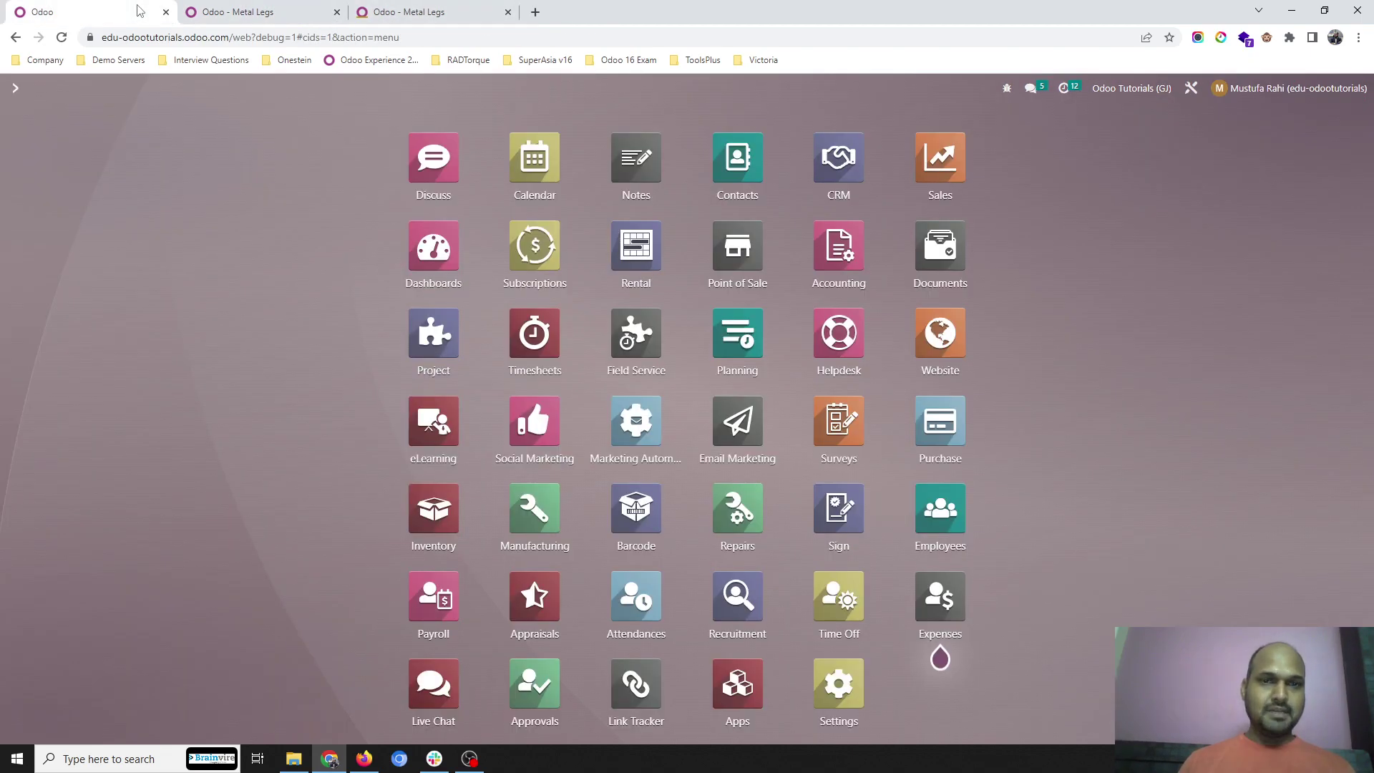
key(ctrl+k)
key(Escape)
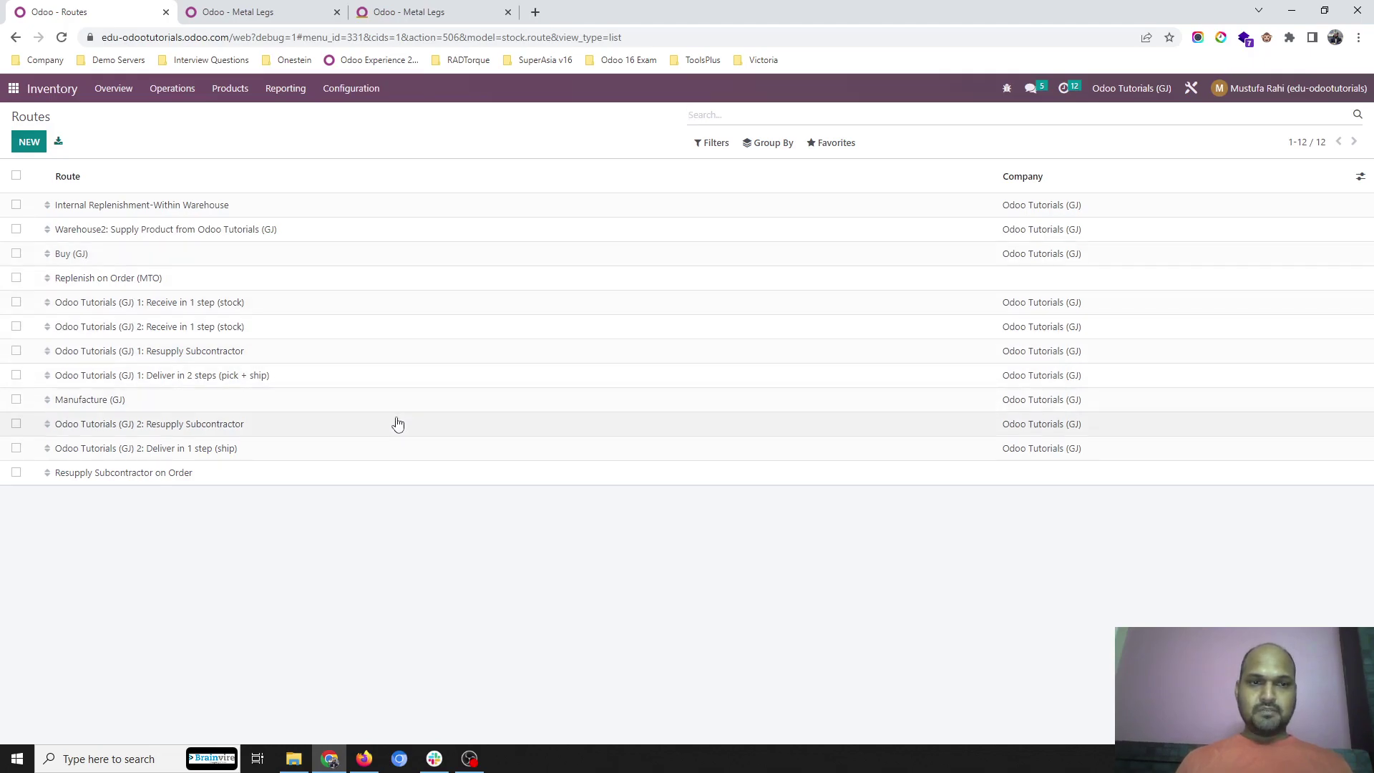
Step: Switch to Odoo Tutorials (MH) to compare its routes, then back to Odoo Tutorials (GJ)
click(1126, 90)
click(1130, 145)
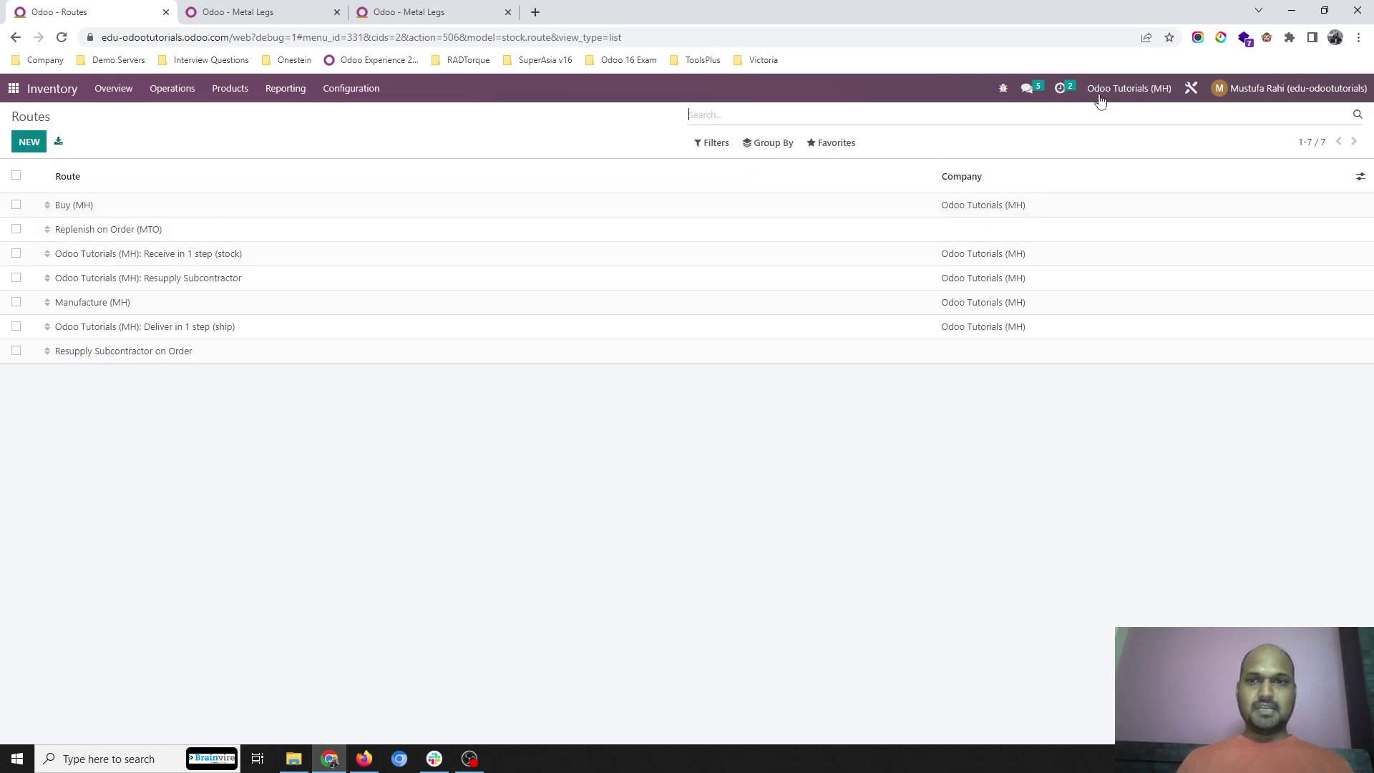
click(1143, 89)
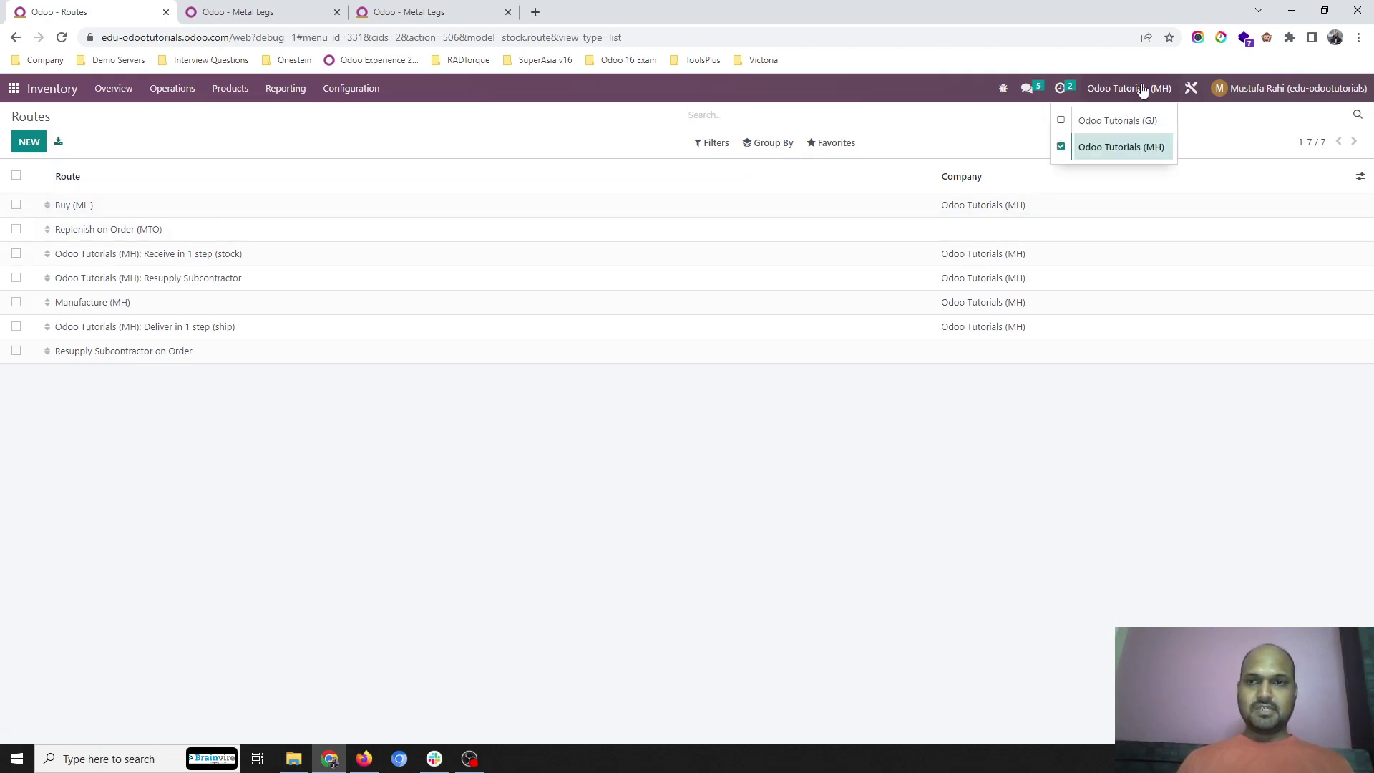
click(1139, 117)
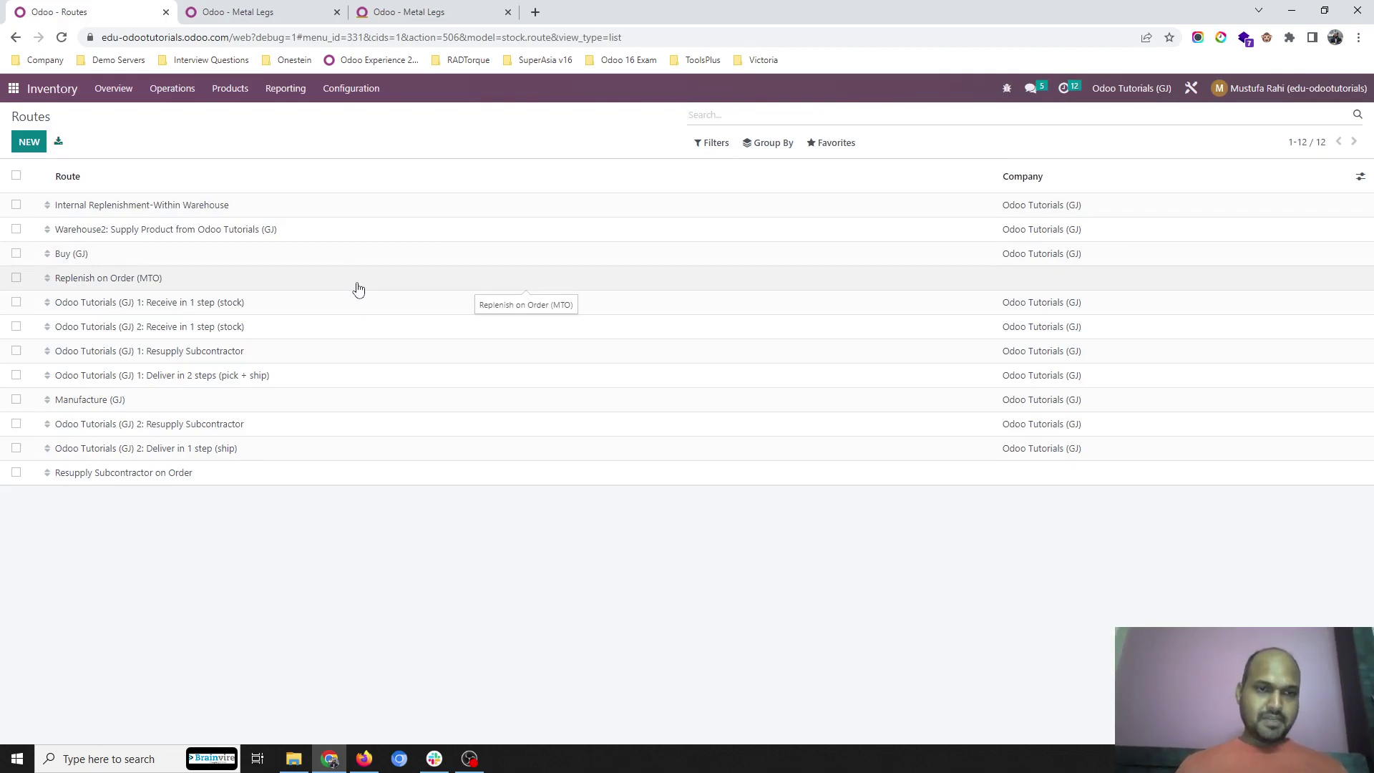
Step: Search the products catalogue for 'metal' and open Metal Legs
click(231, 88)
click(230, 115)
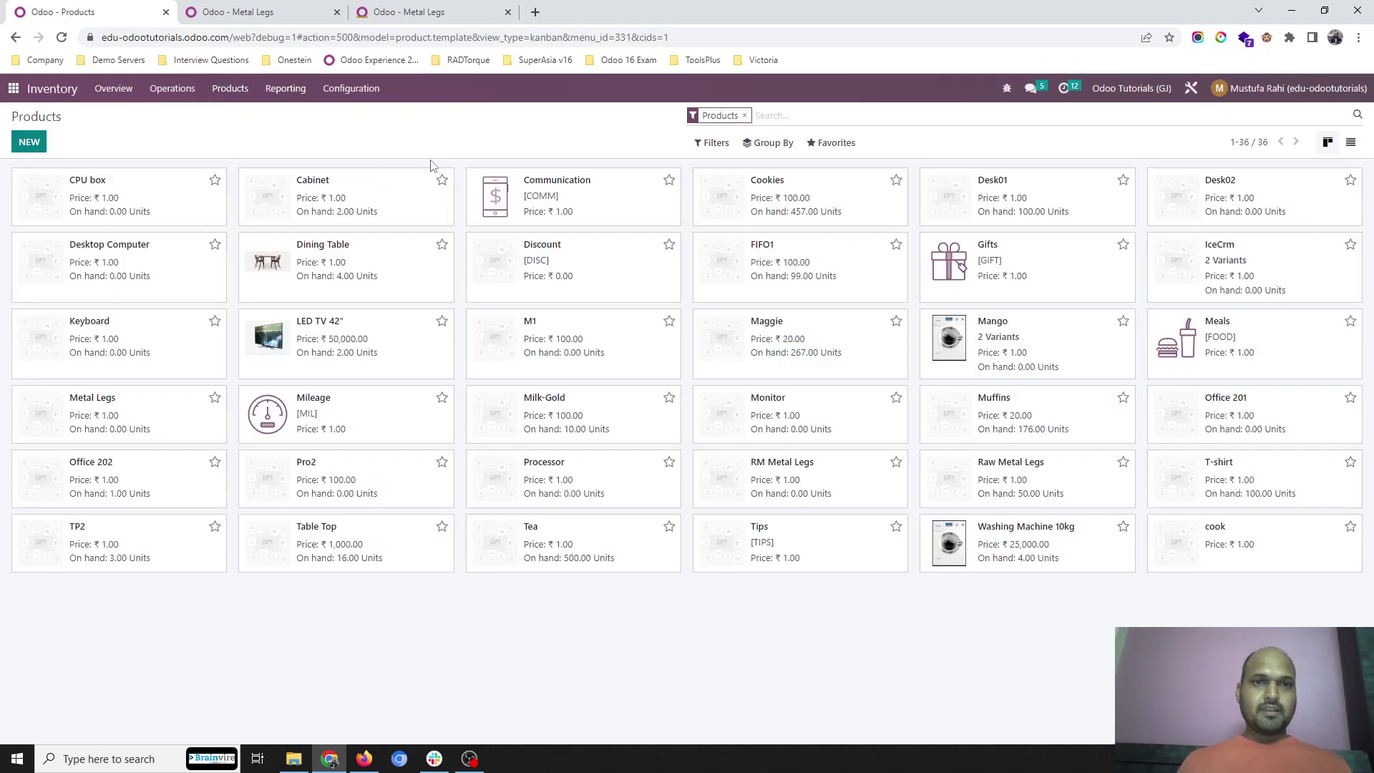
text(metal)
key(Return)
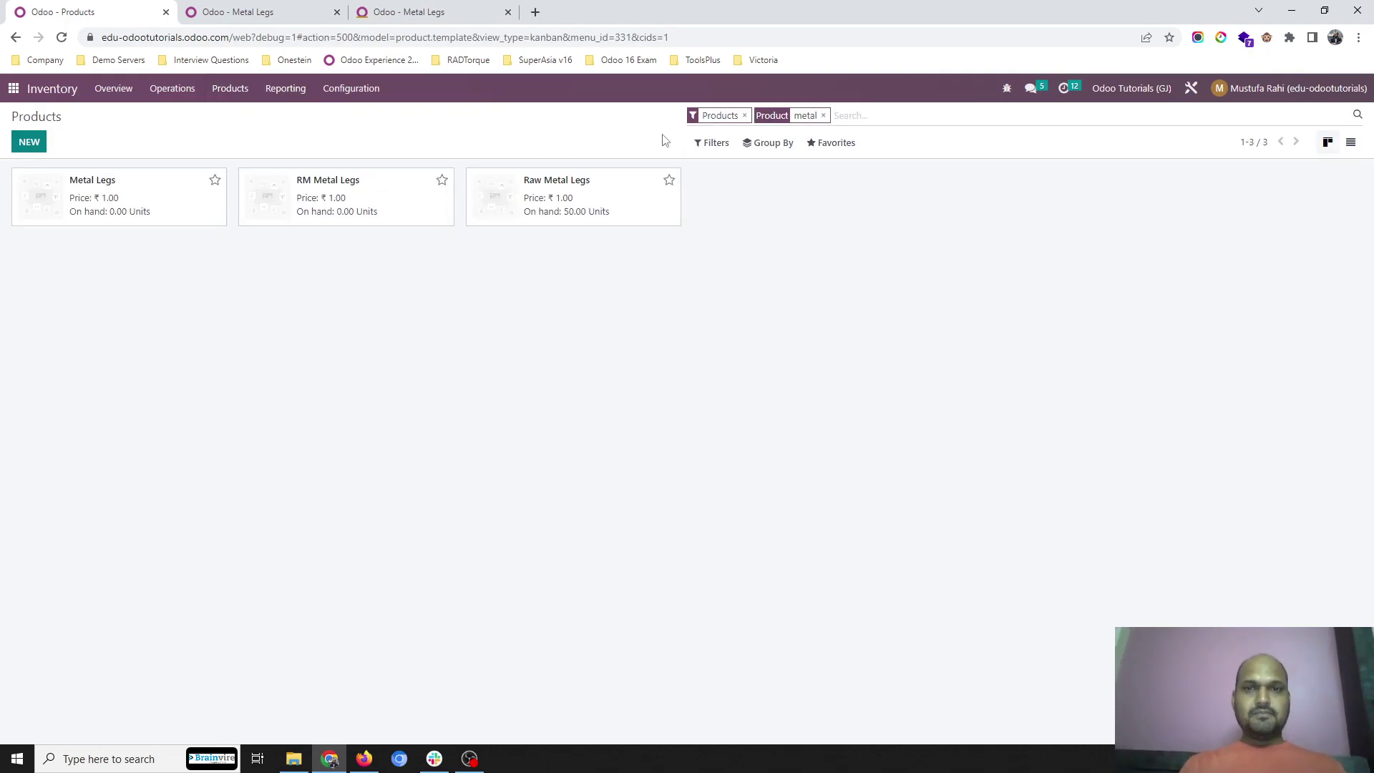
click(117, 214)
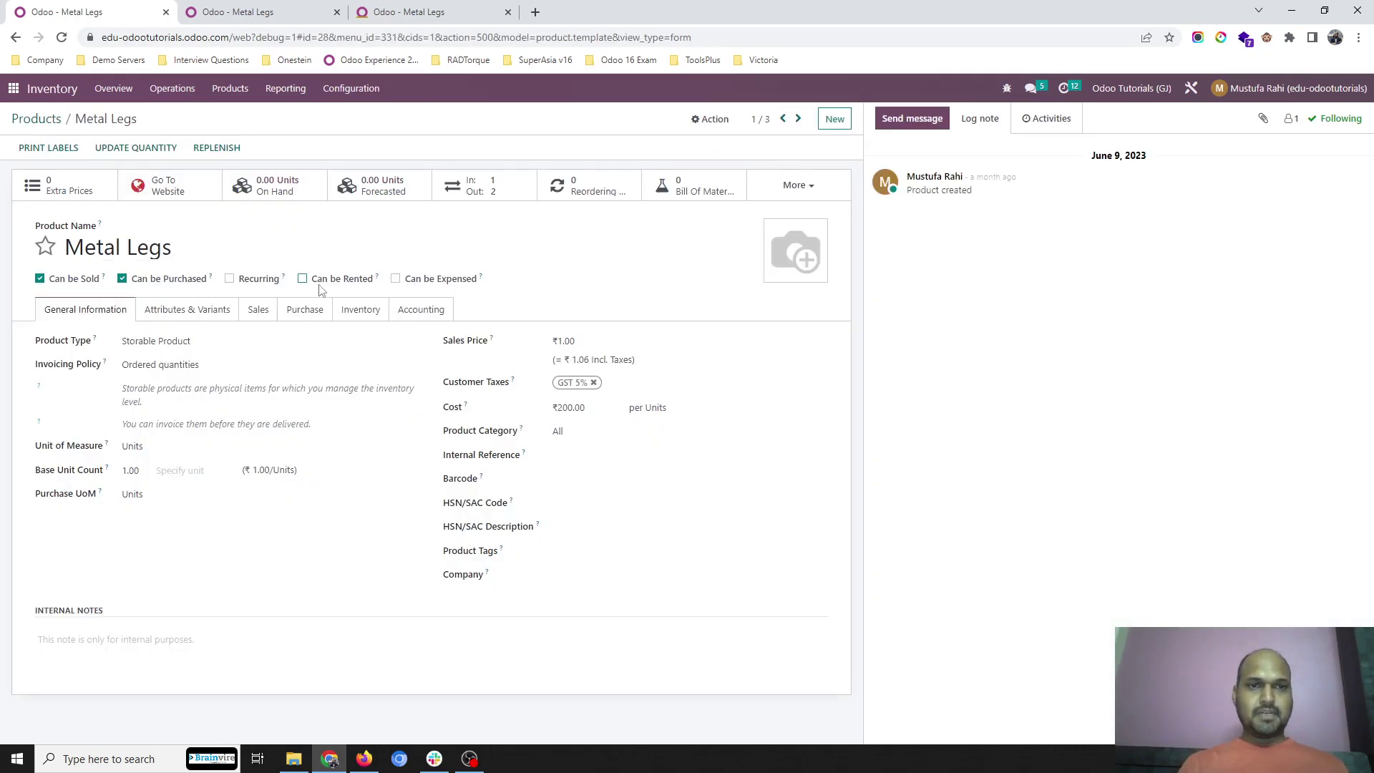
Step: Review Metal Legs' Inventory and Purchase tabs, comparing the Dining Table BoM and MH product tabs
click(358, 310)
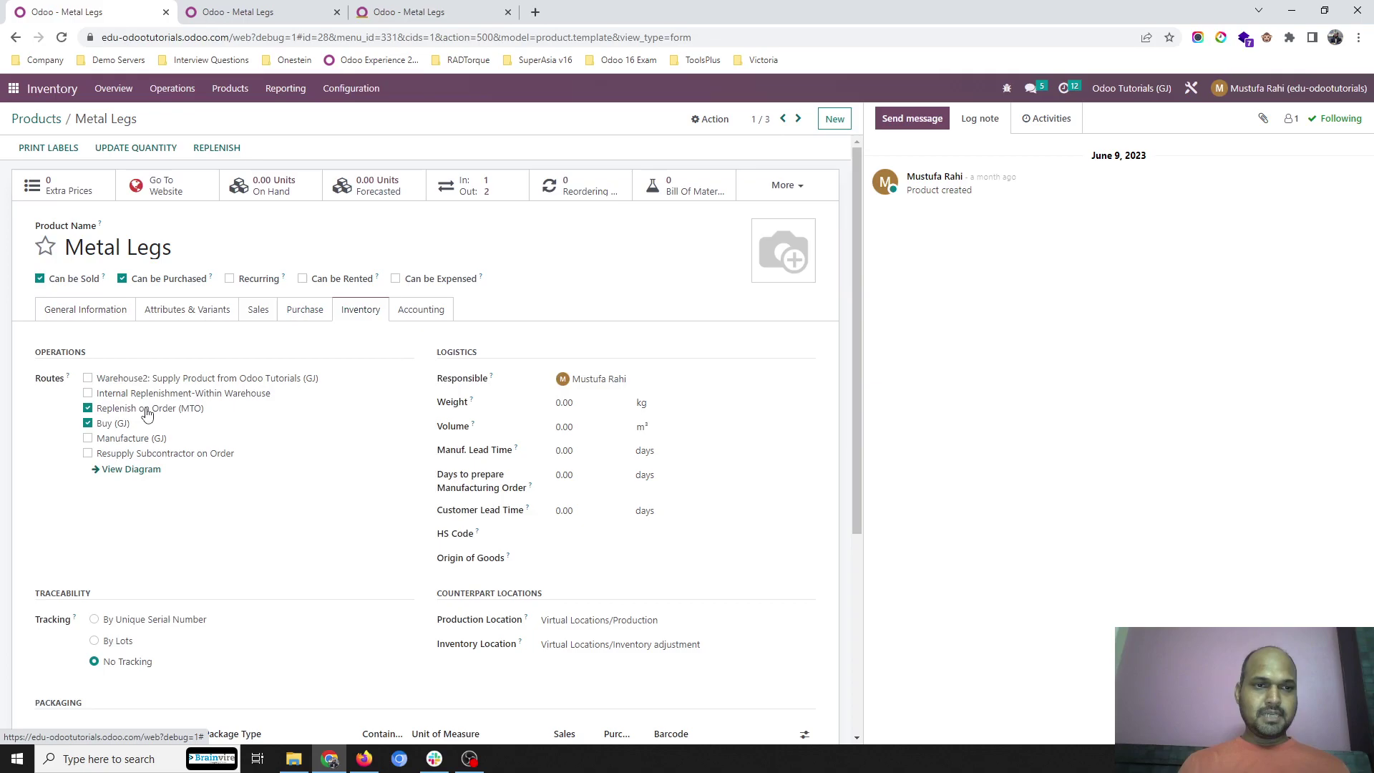
click(300, 314)
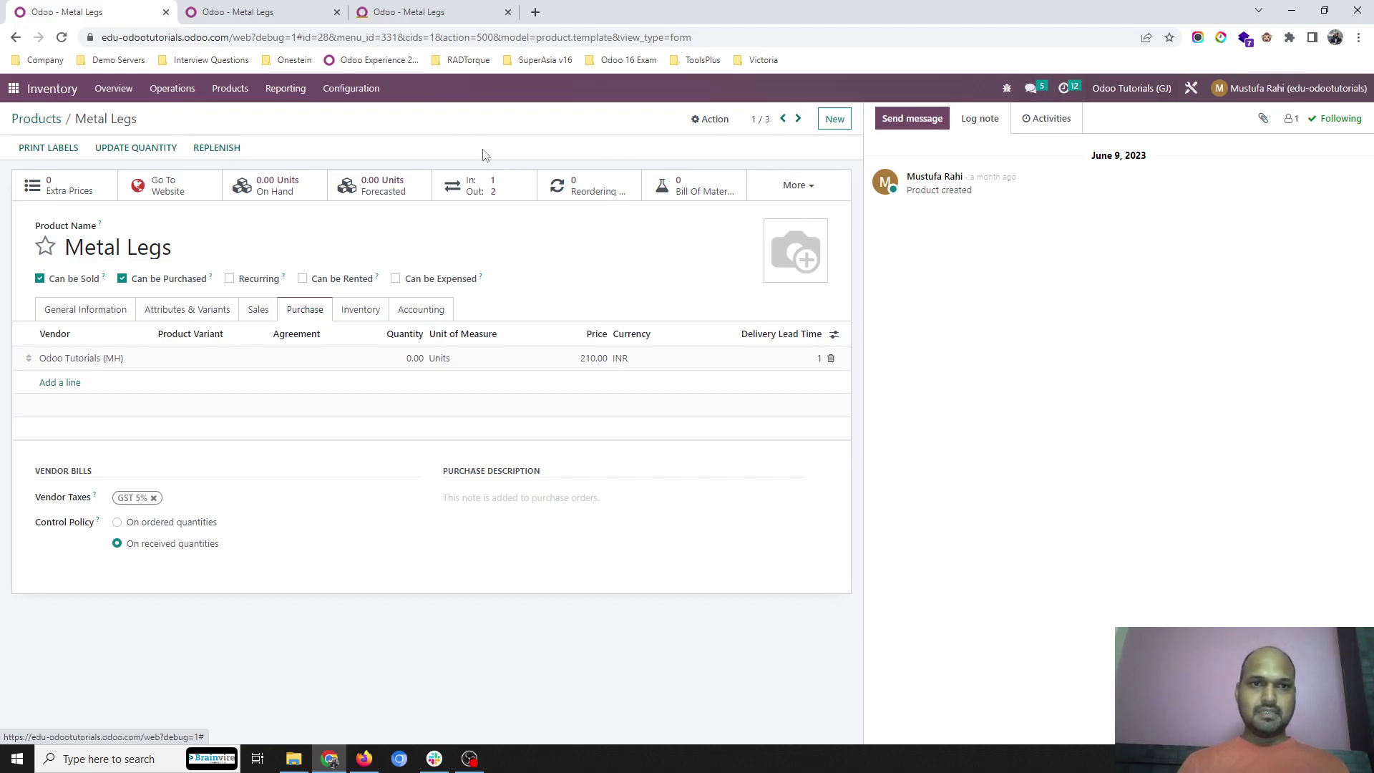
click(292, 16)
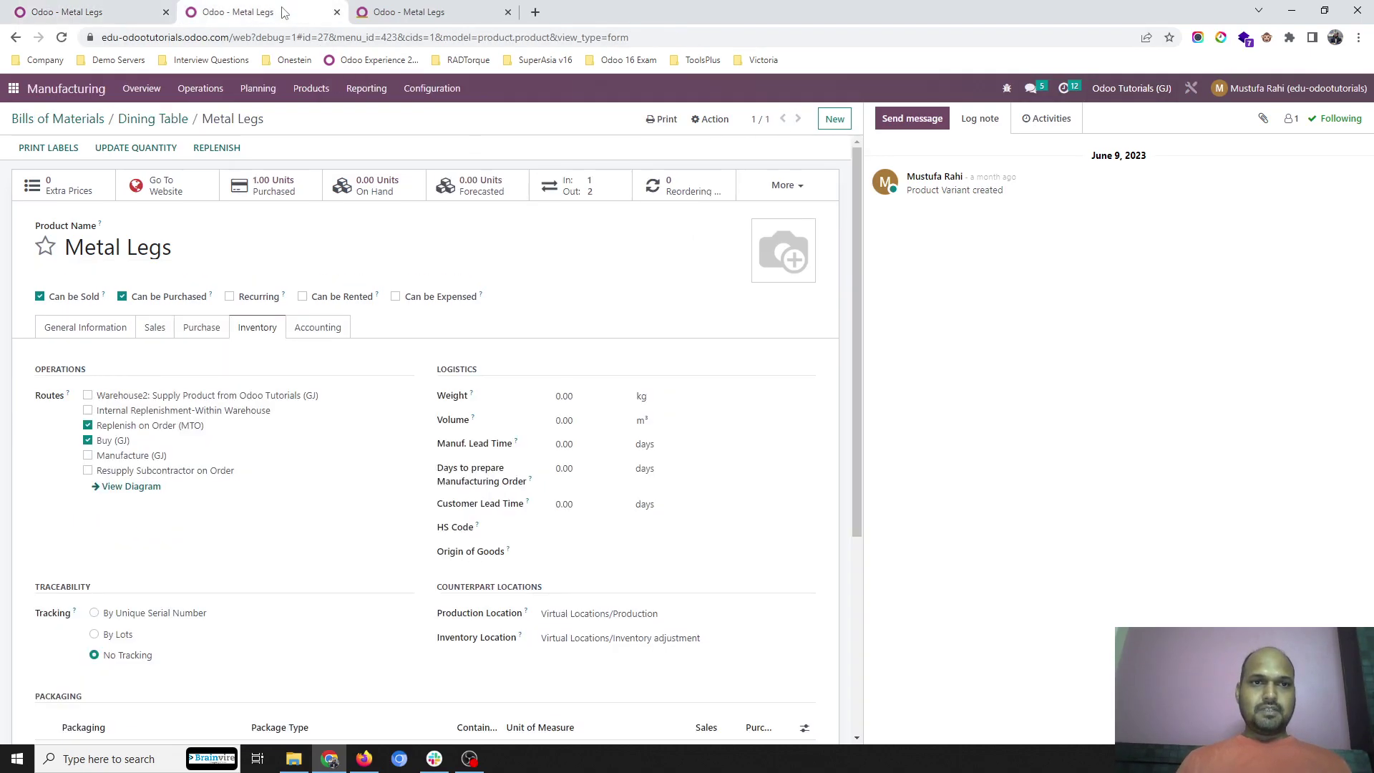
click(413, 12)
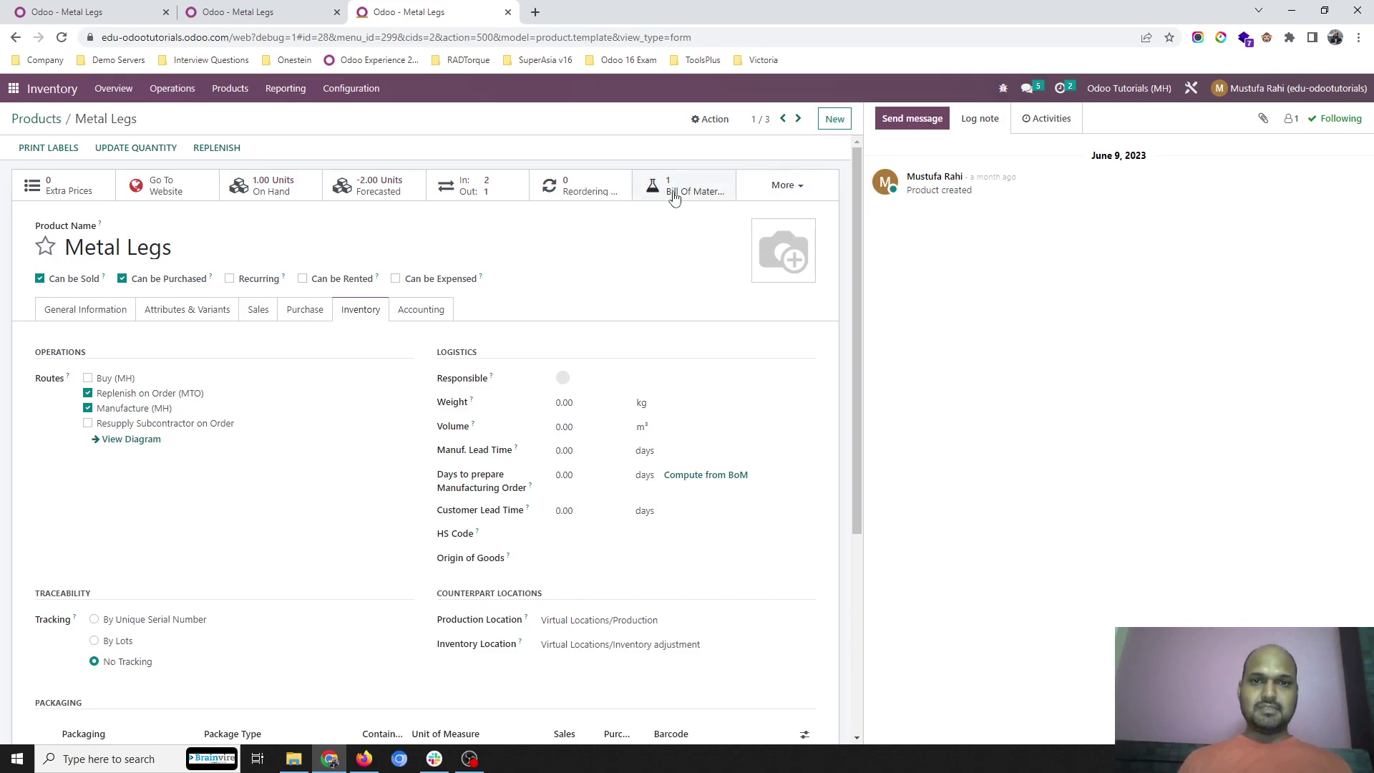
click(132, 15)
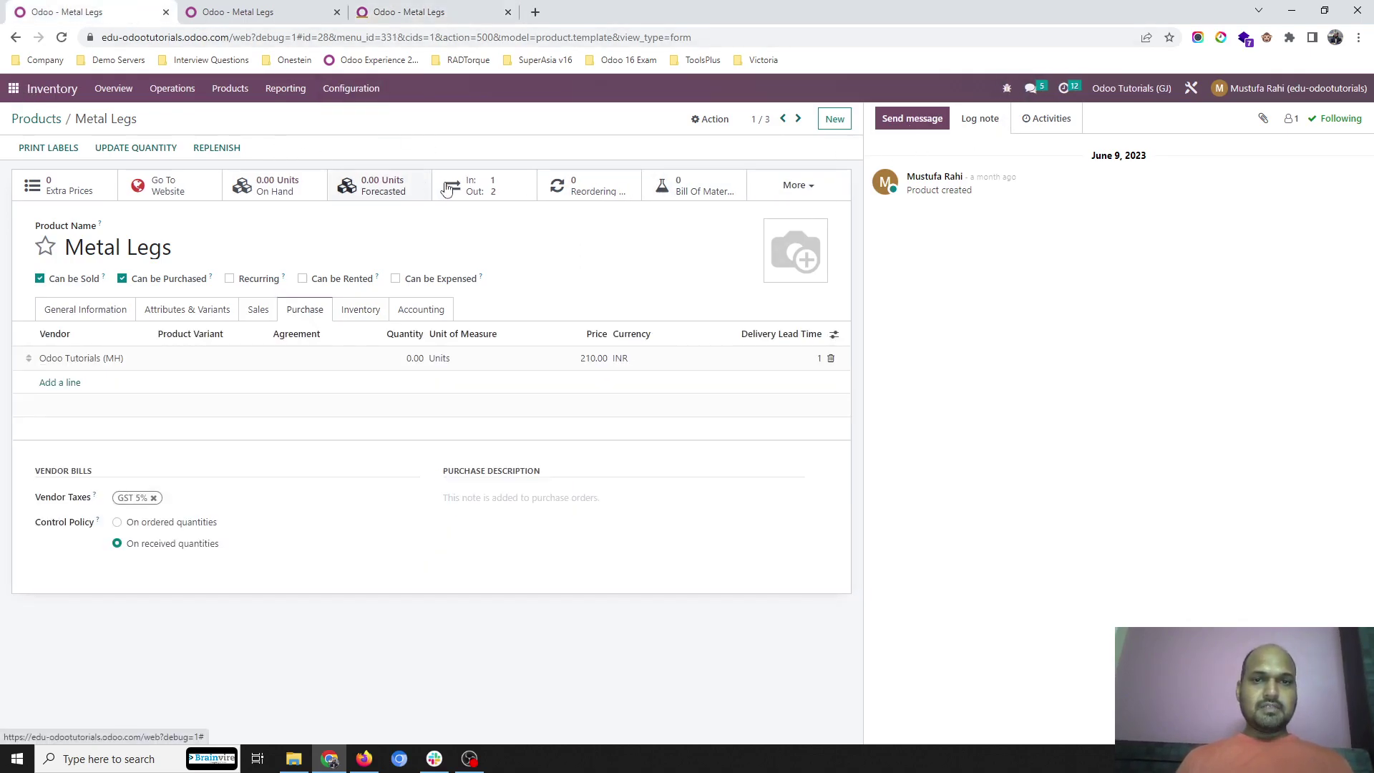
click(784, 186)
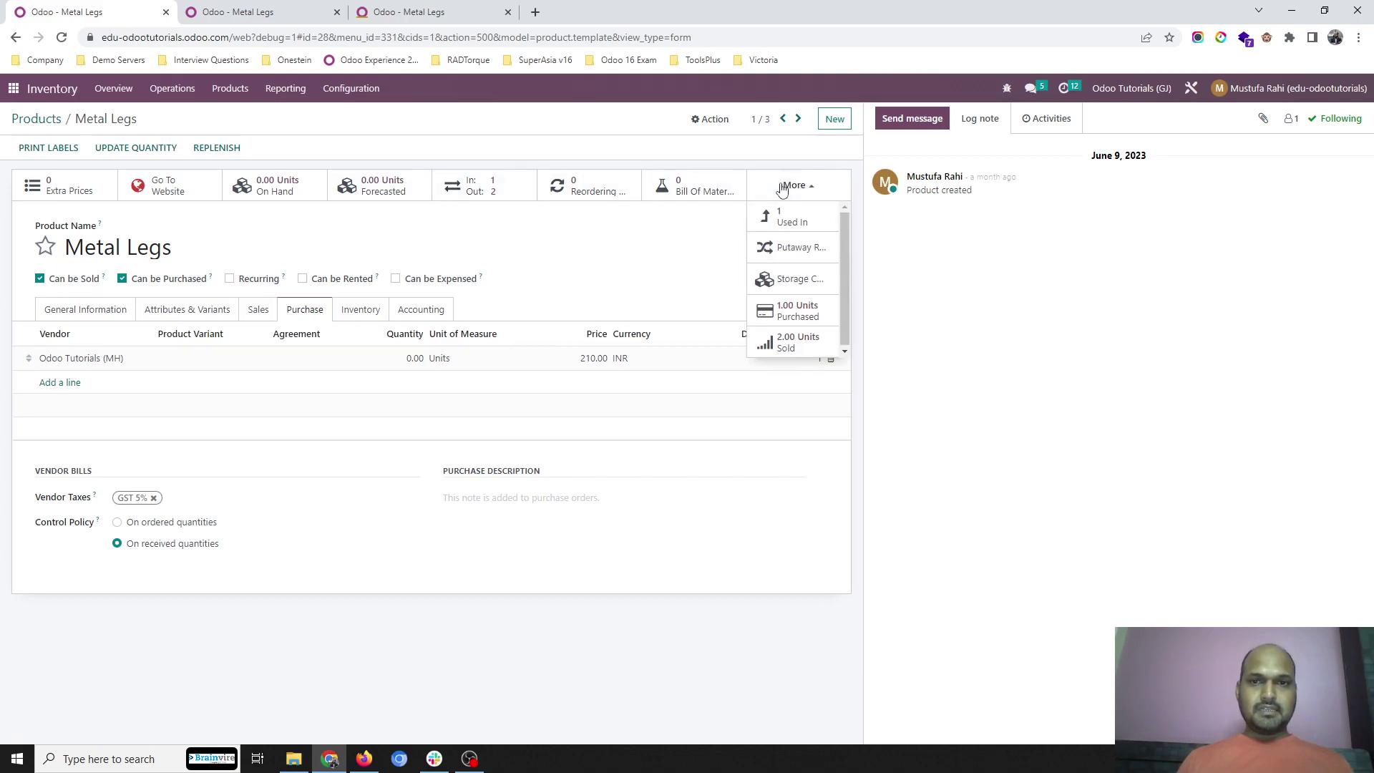
Step: From Metal Legs' Used In list, open the Dining Table BoM and view Table Top's Inventory tab
click(789, 216)
click(449, 215)
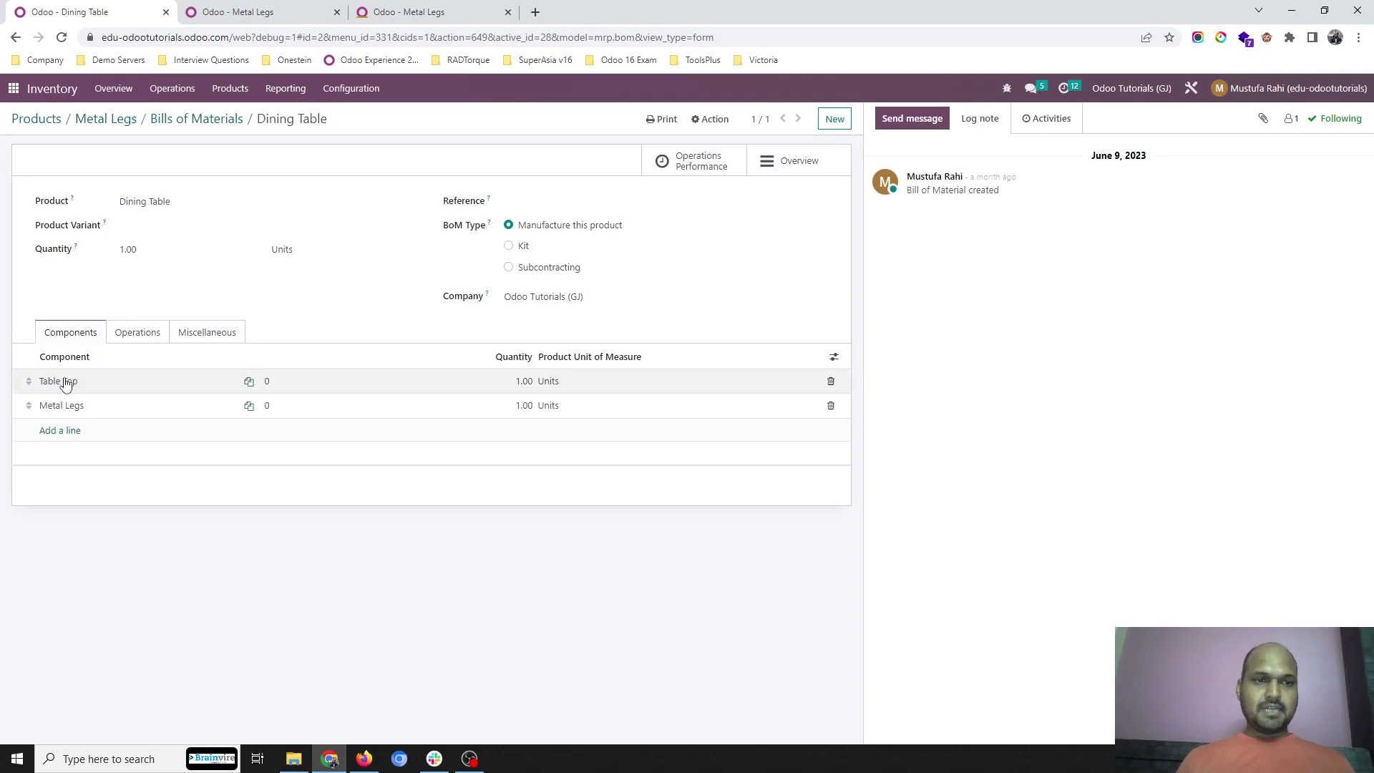
click(169, 383)
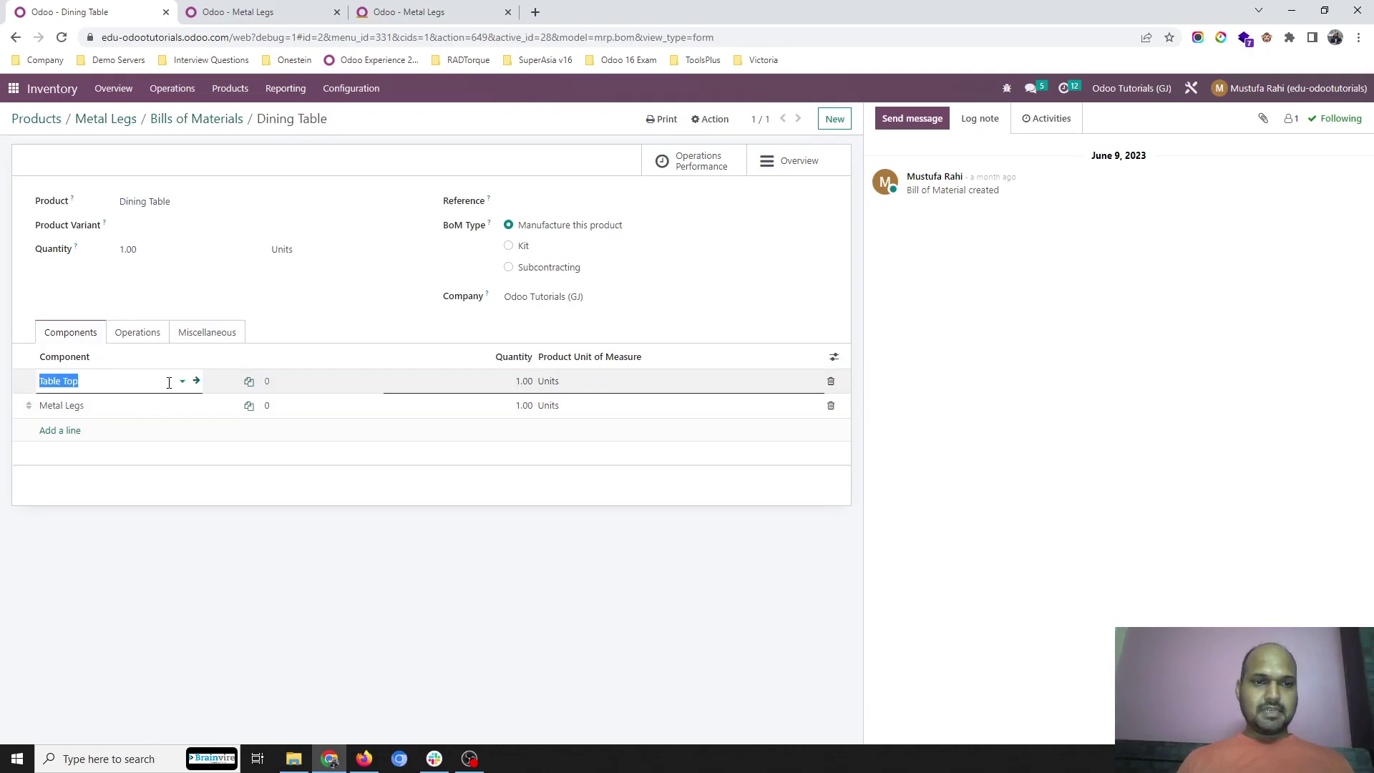
click(198, 383)
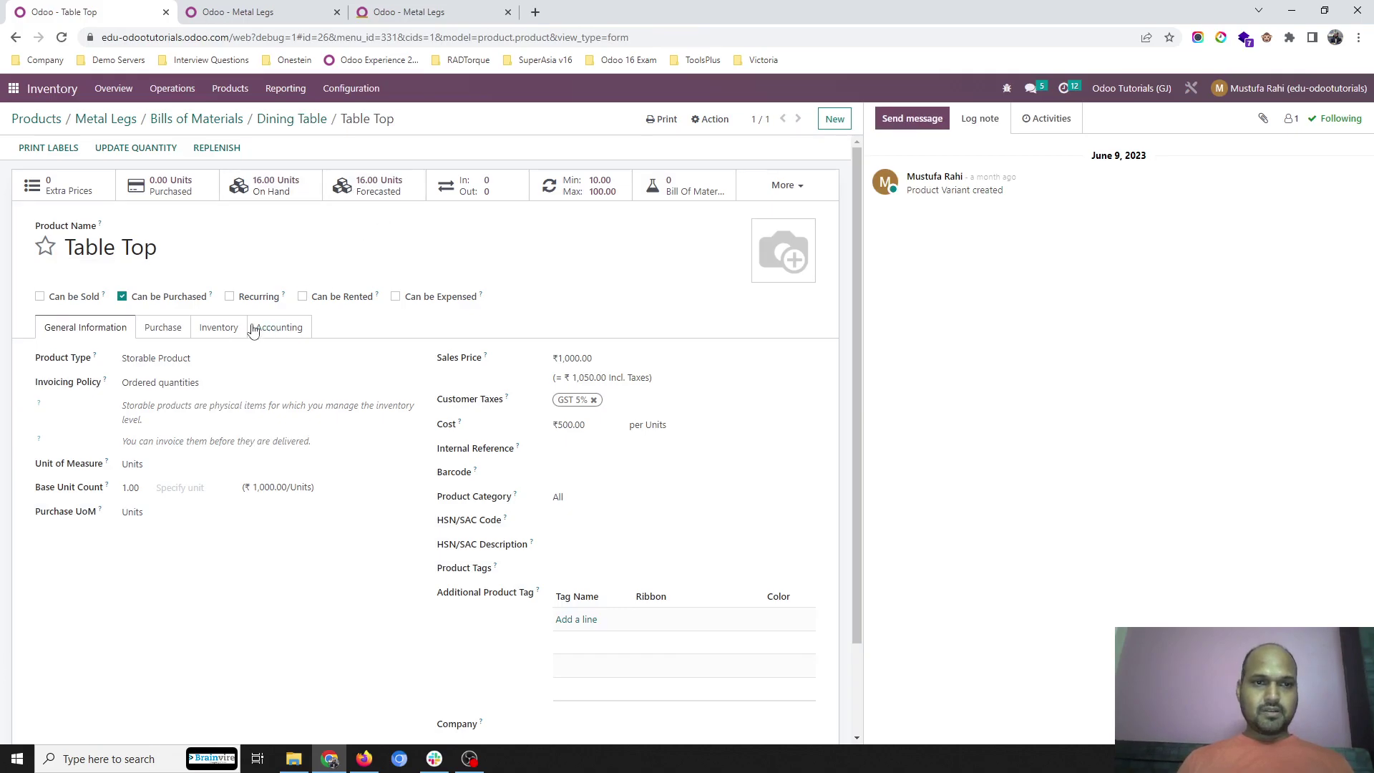
click(226, 327)
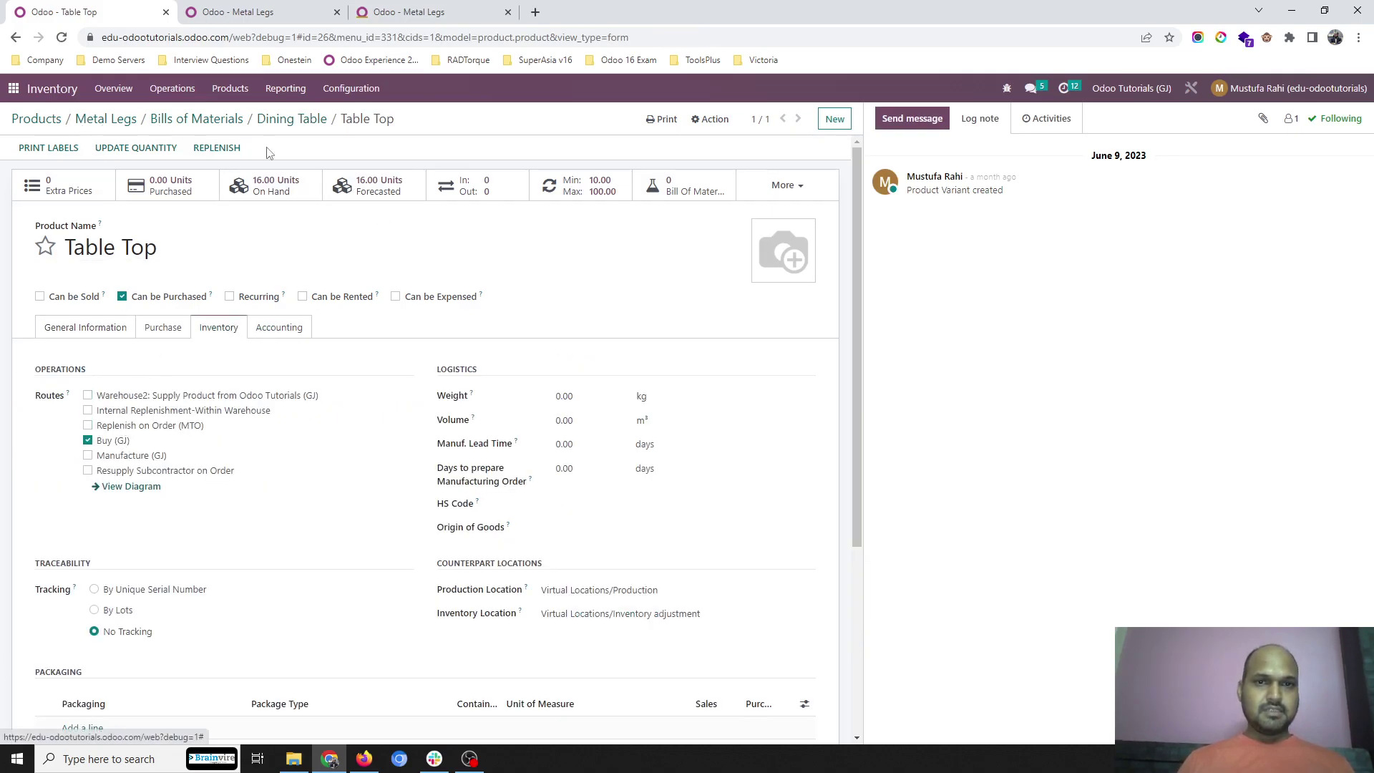
Step: Go to the Manufacturing Orders list in the Manufacturing app
click(14, 88)
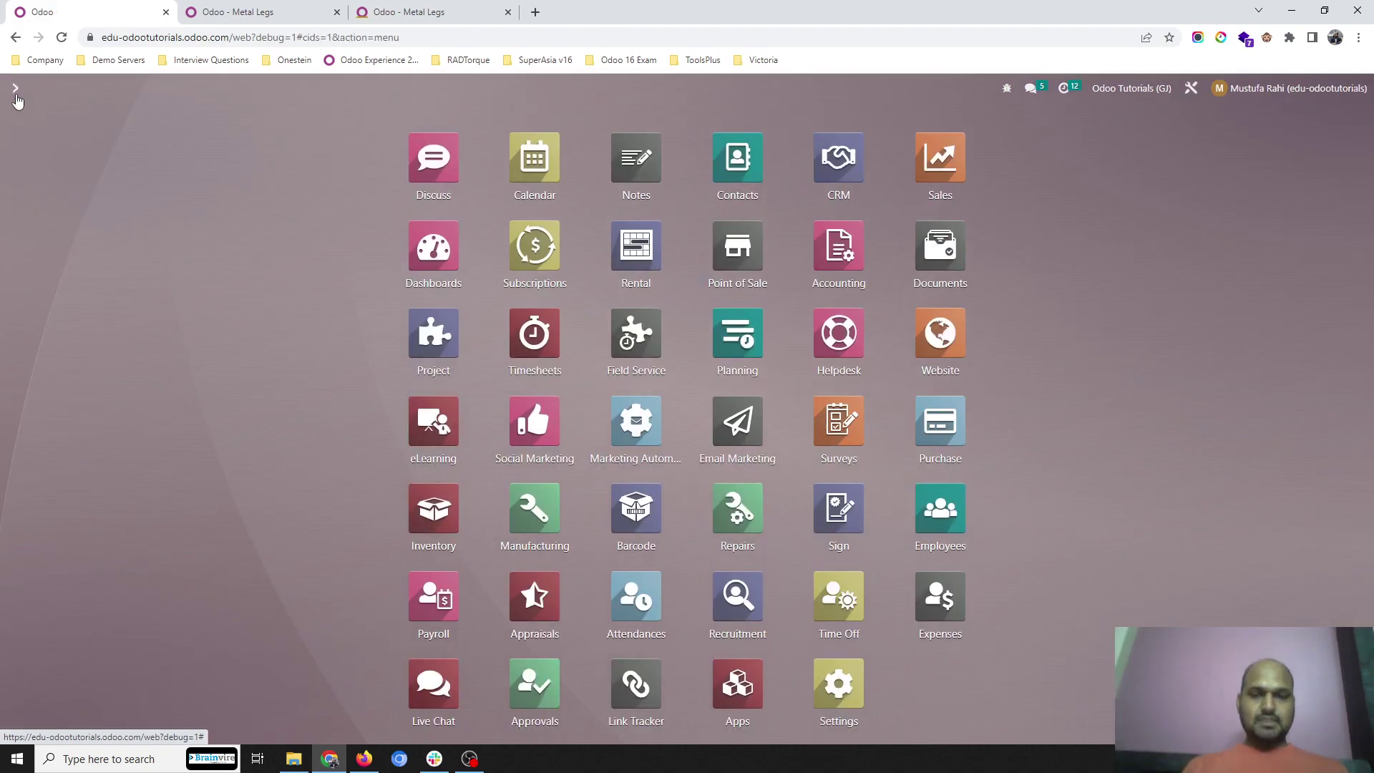
text(mark)
key(Escape)
click(16, 89)
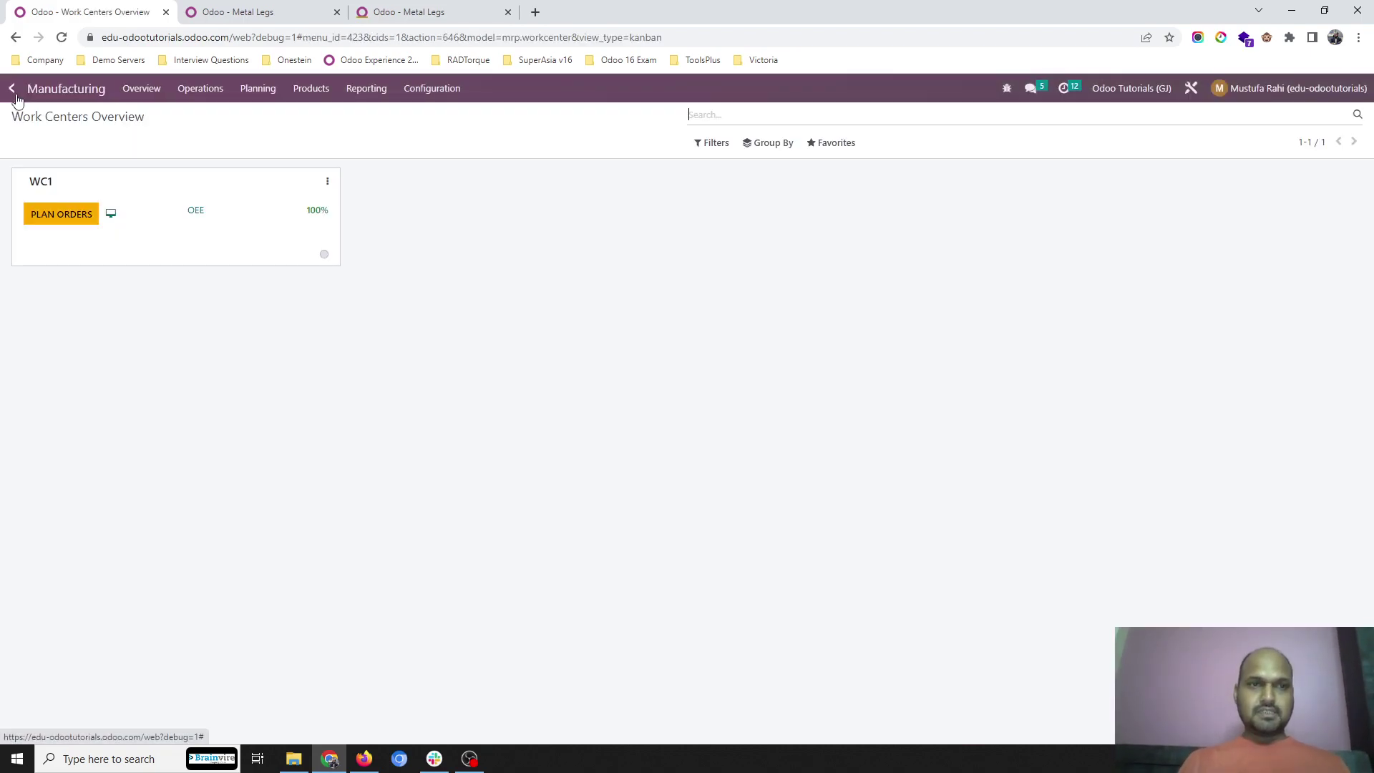
click(200, 88)
click(221, 115)
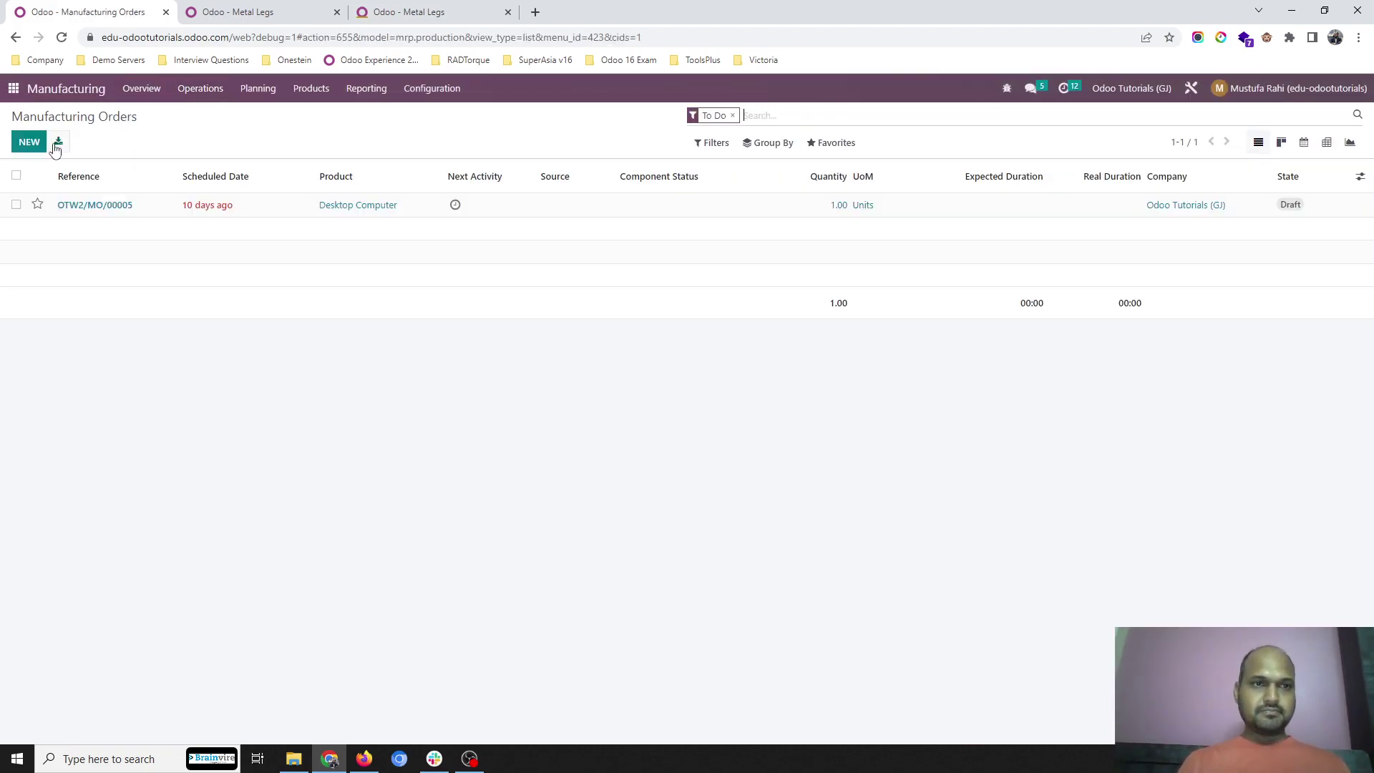
Step: Create and confirm a new manufacturing order for Dining Table
click(27, 140)
text(dini)
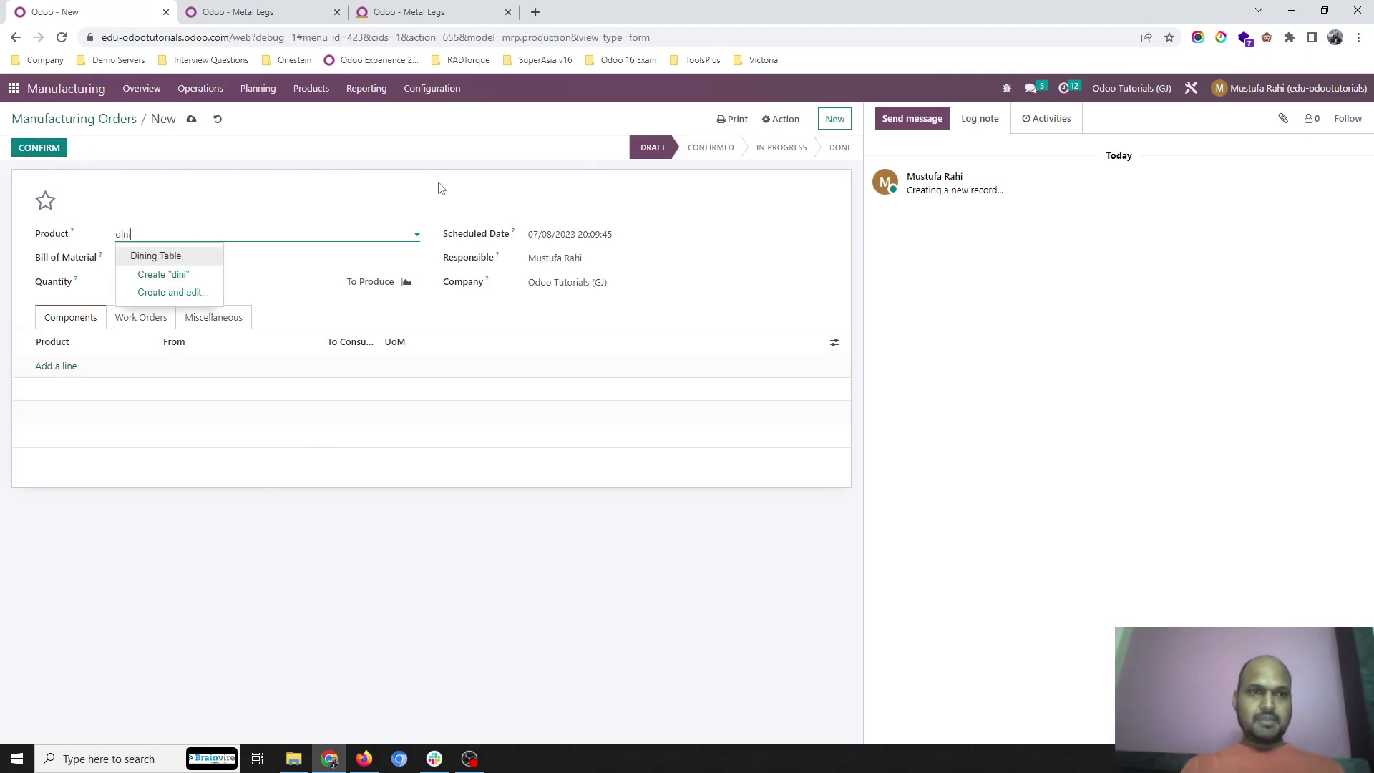
key(Return)
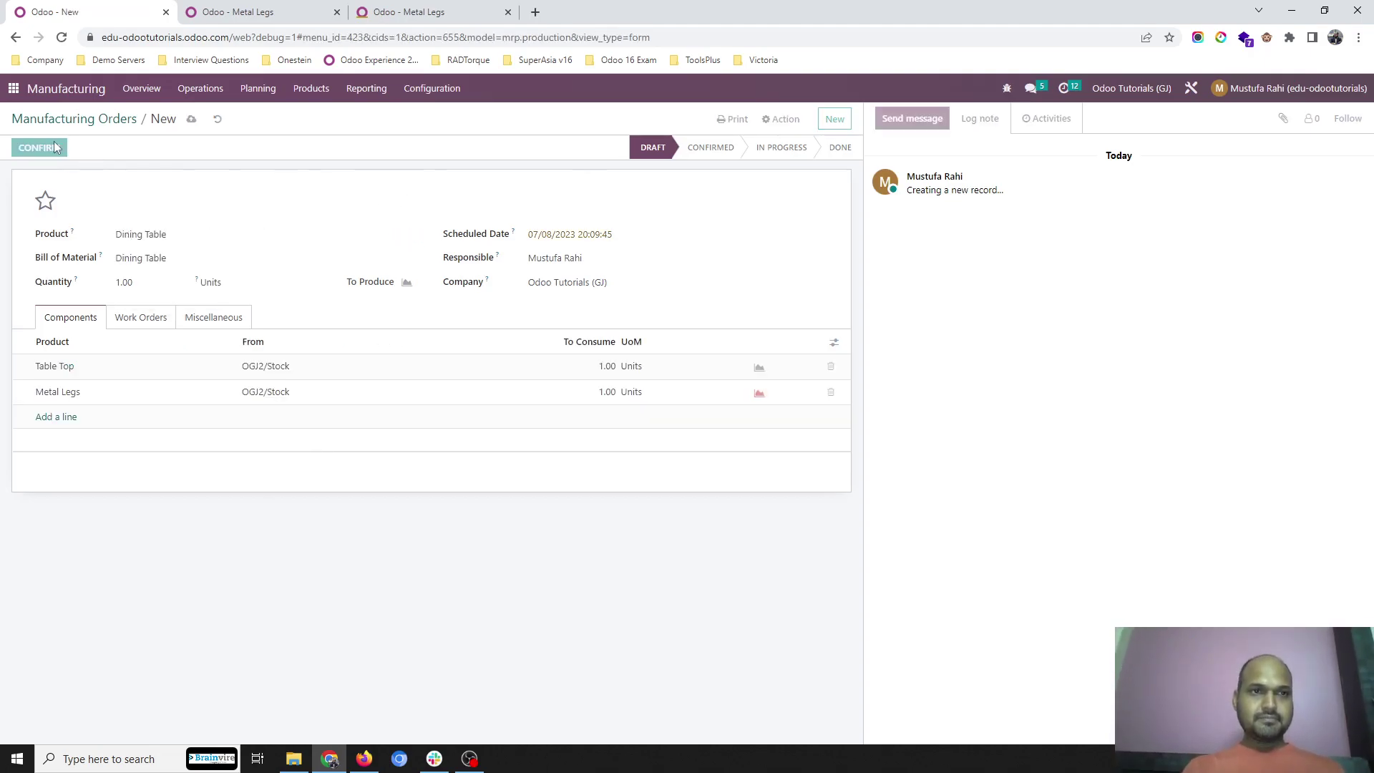
click(53, 148)
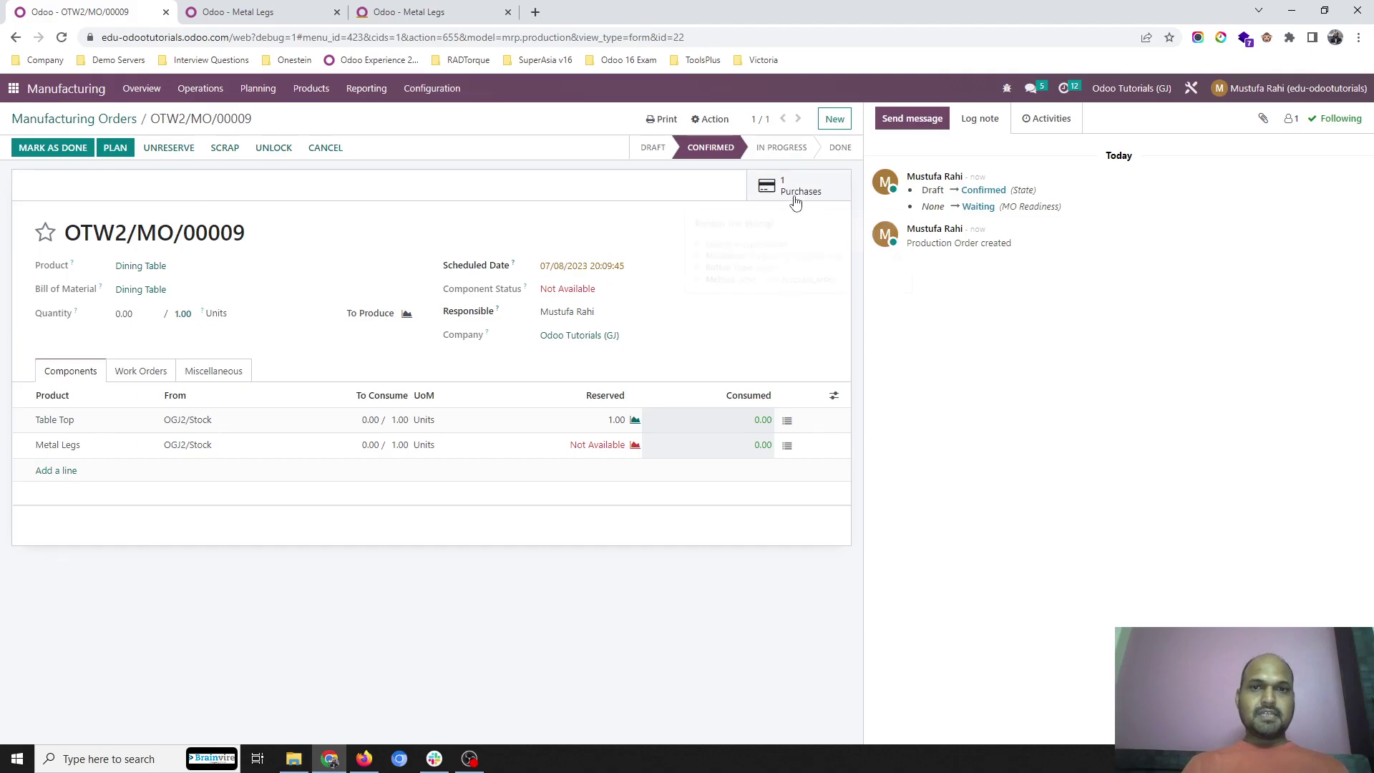
Step: Open the generated purchase PGJ00065 for Metal Legs and confirm the request for quotation
click(794, 192)
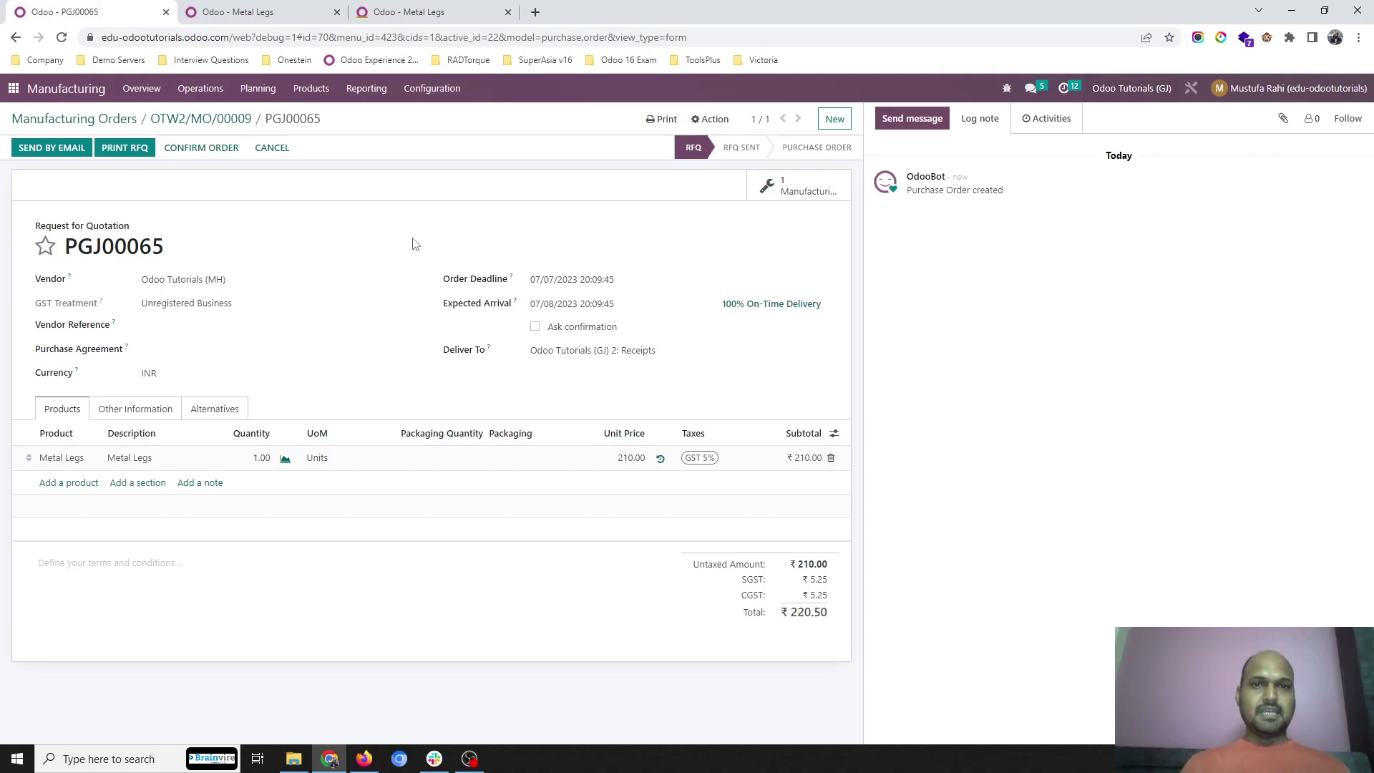
click(1132, 88)
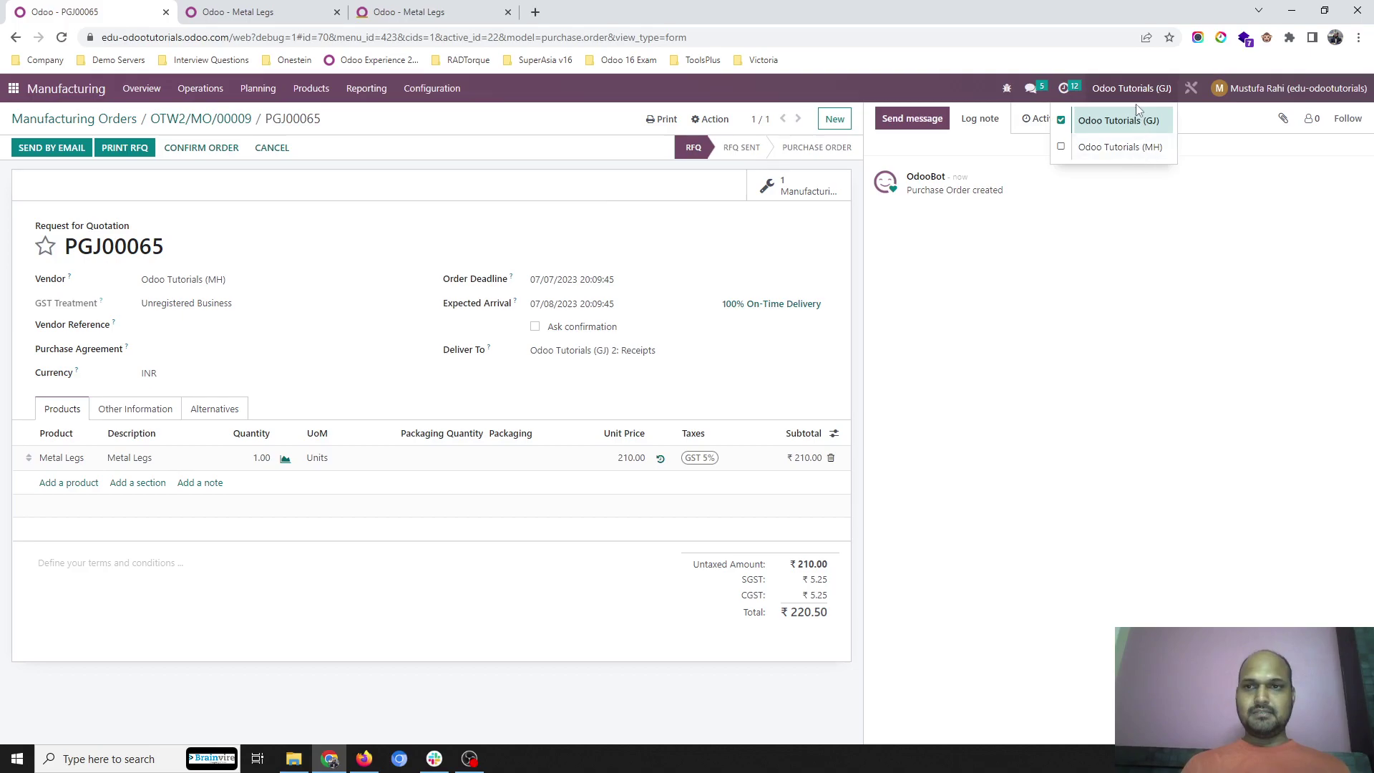
click(752, 40)
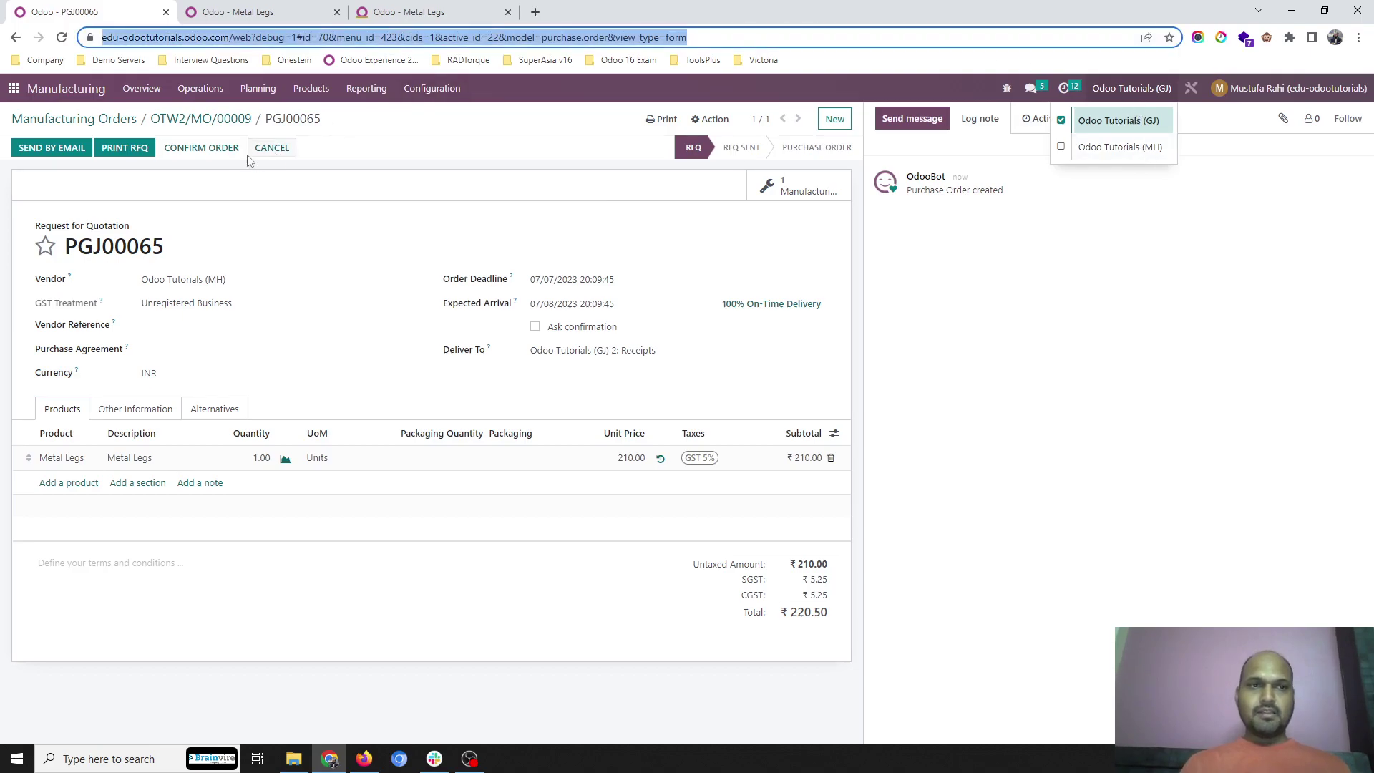
click(201, 147)
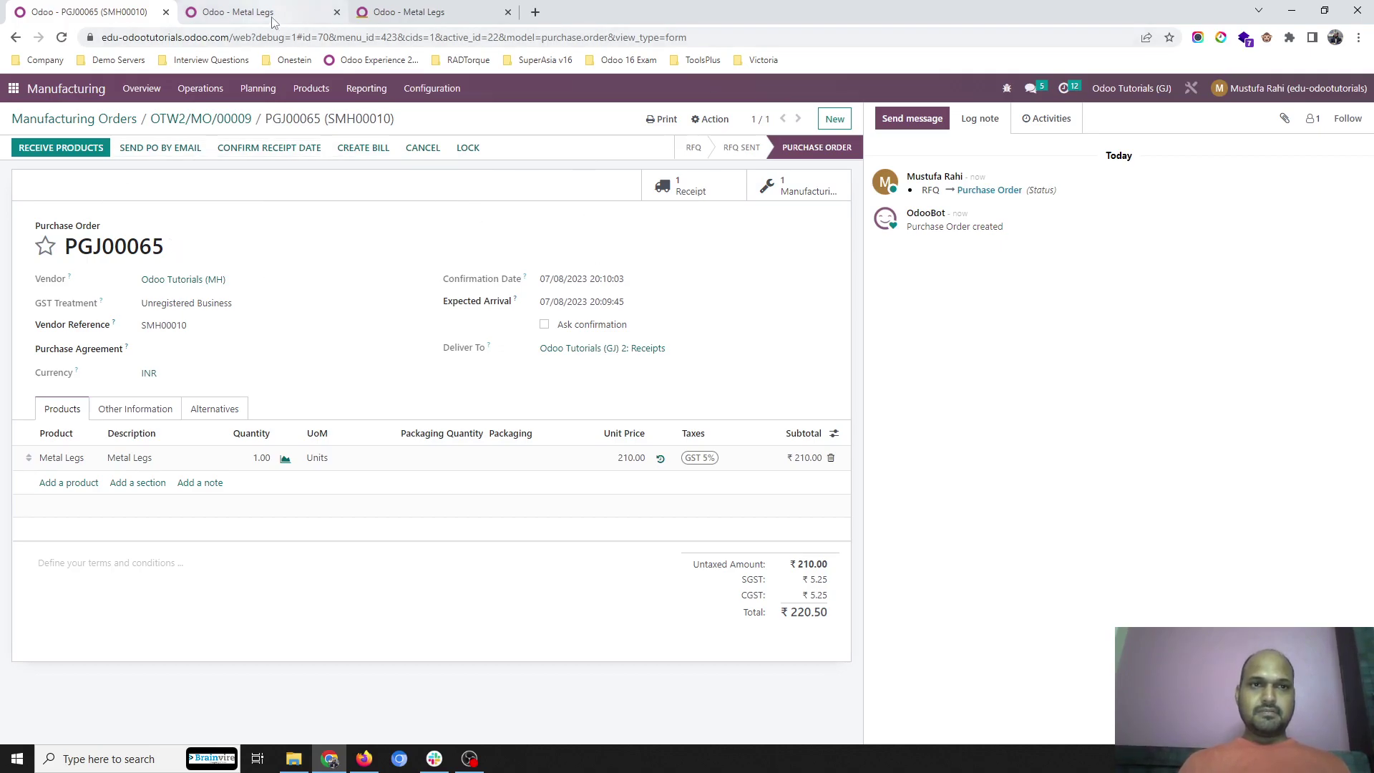
click(363, 11)
Step: In Sales, open quotation SMH00010 and check its Customer Reference PGJ00065 under Other Info
click(13, 88)
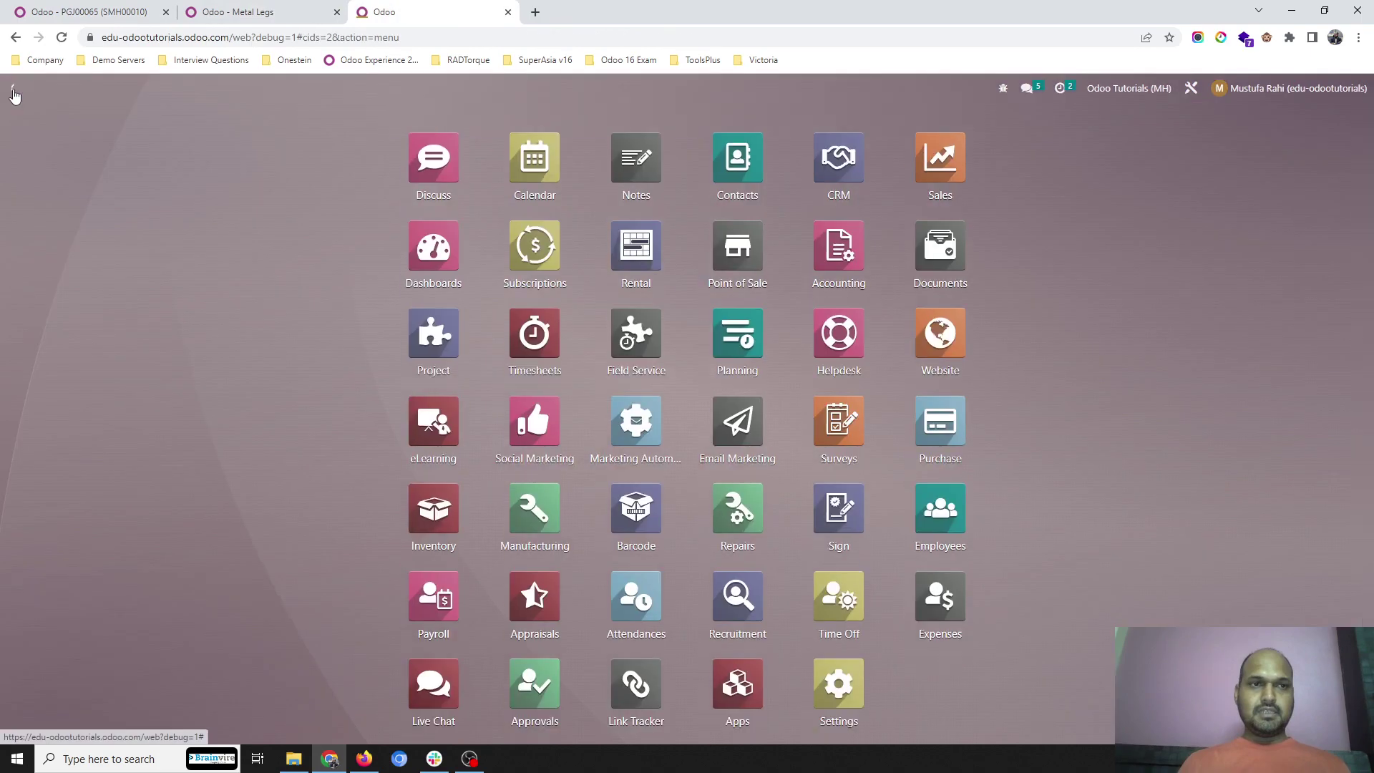
text(sal)
key(Escape)
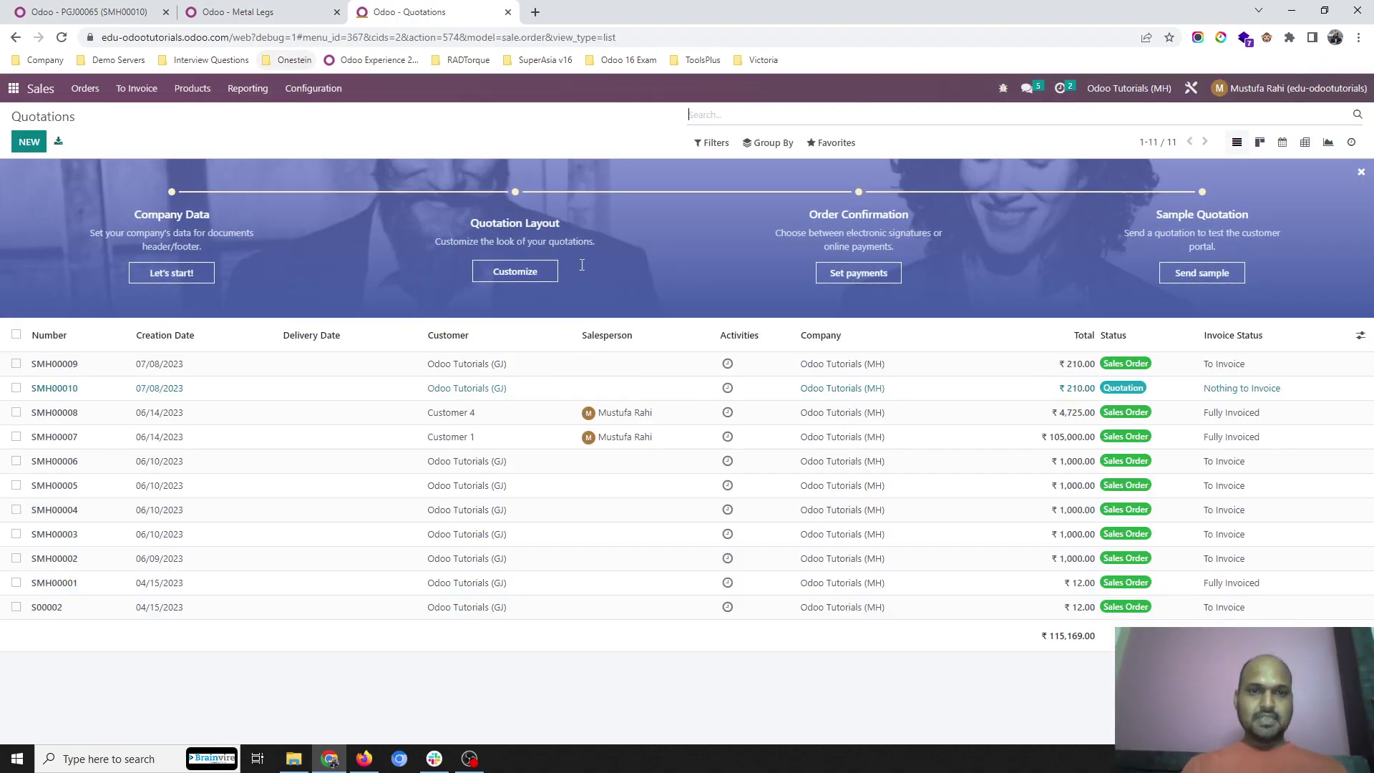
click(594, 391)
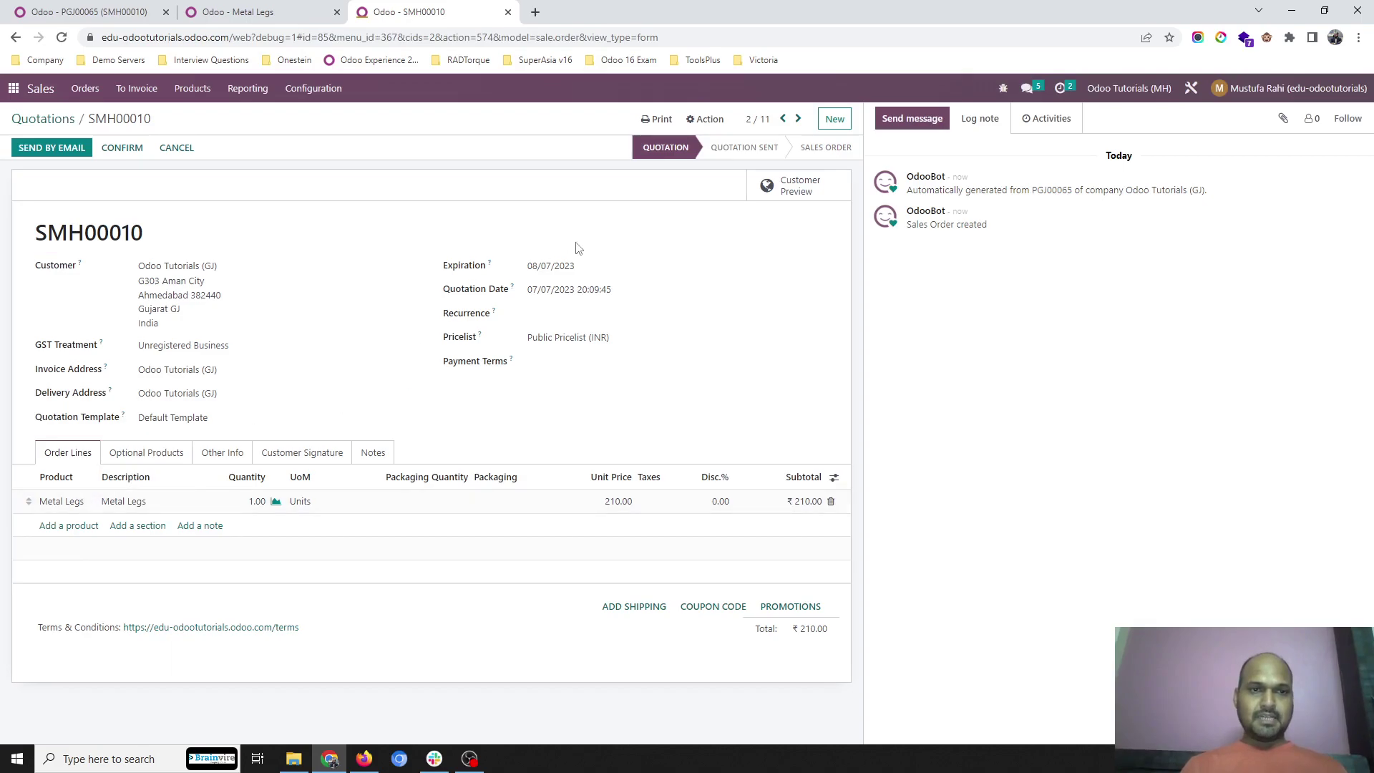
click(220, 458)
double_click(159, 616)
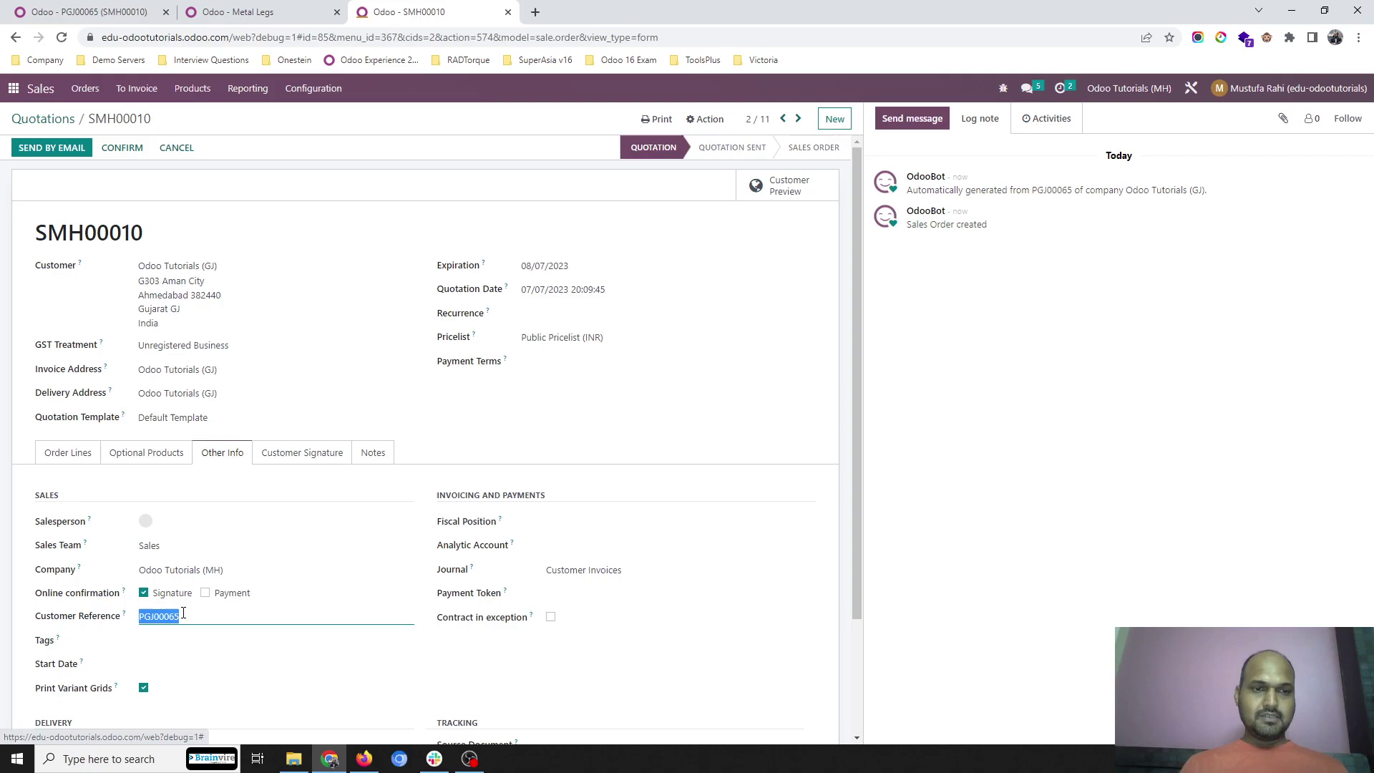
Step: Compare with purchase order PGJ00065, then confirm SMH00010 and open its delivery
click(111, 20)
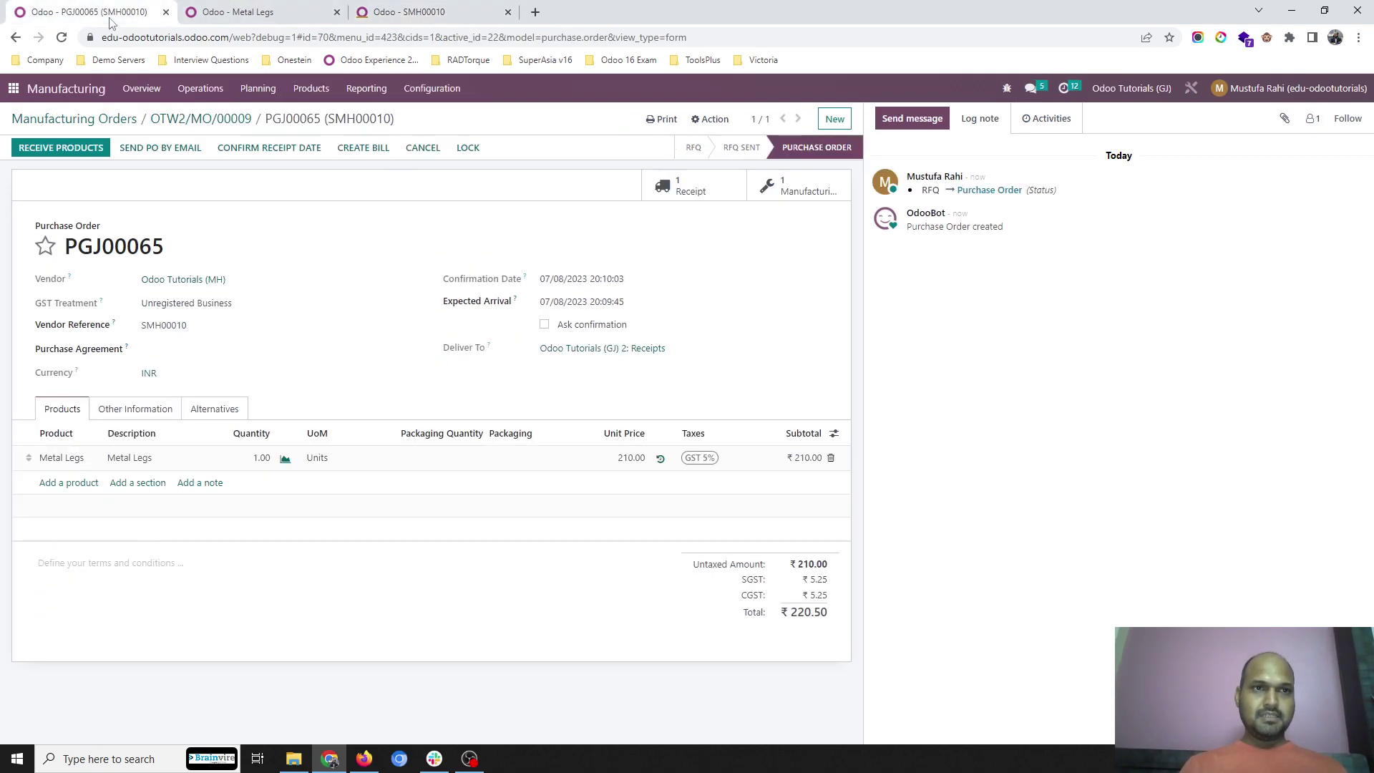
click(386, 12)
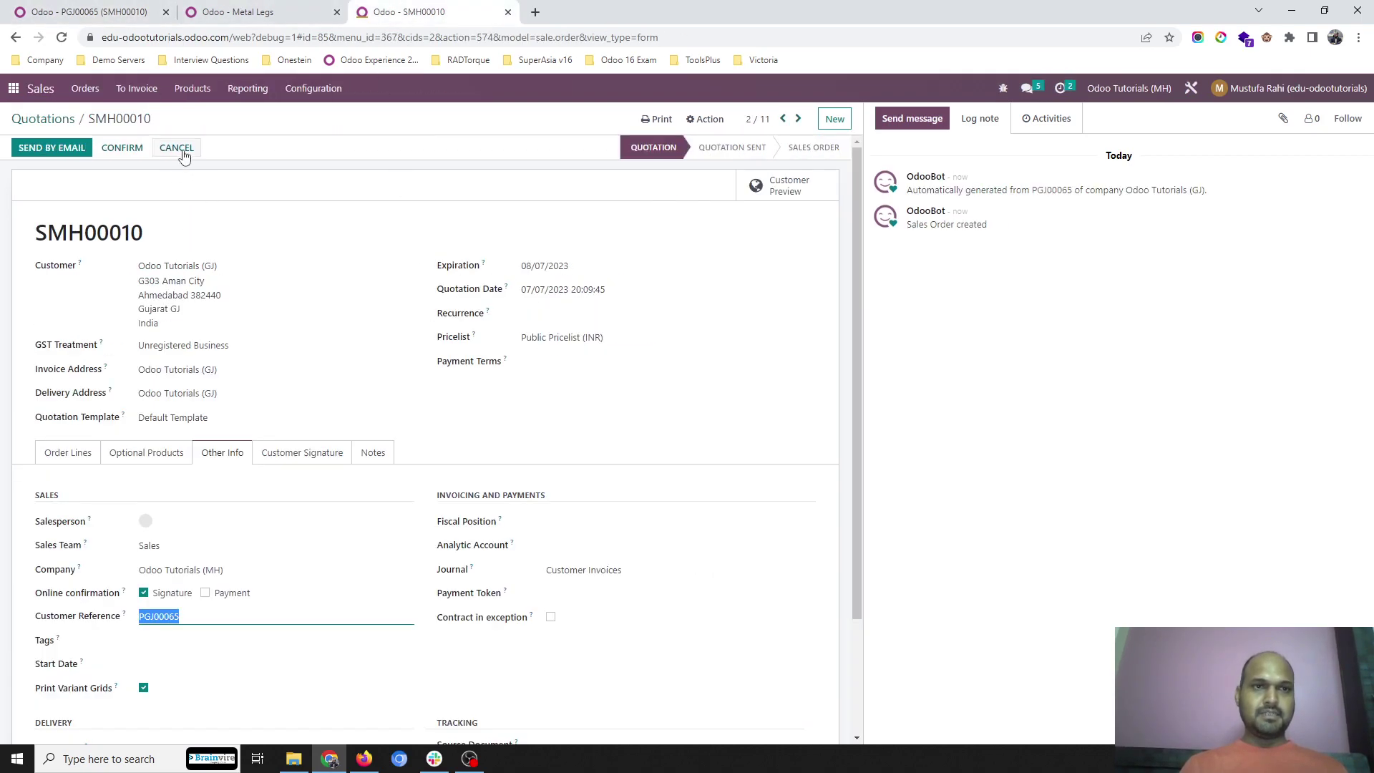
click(118, 149)
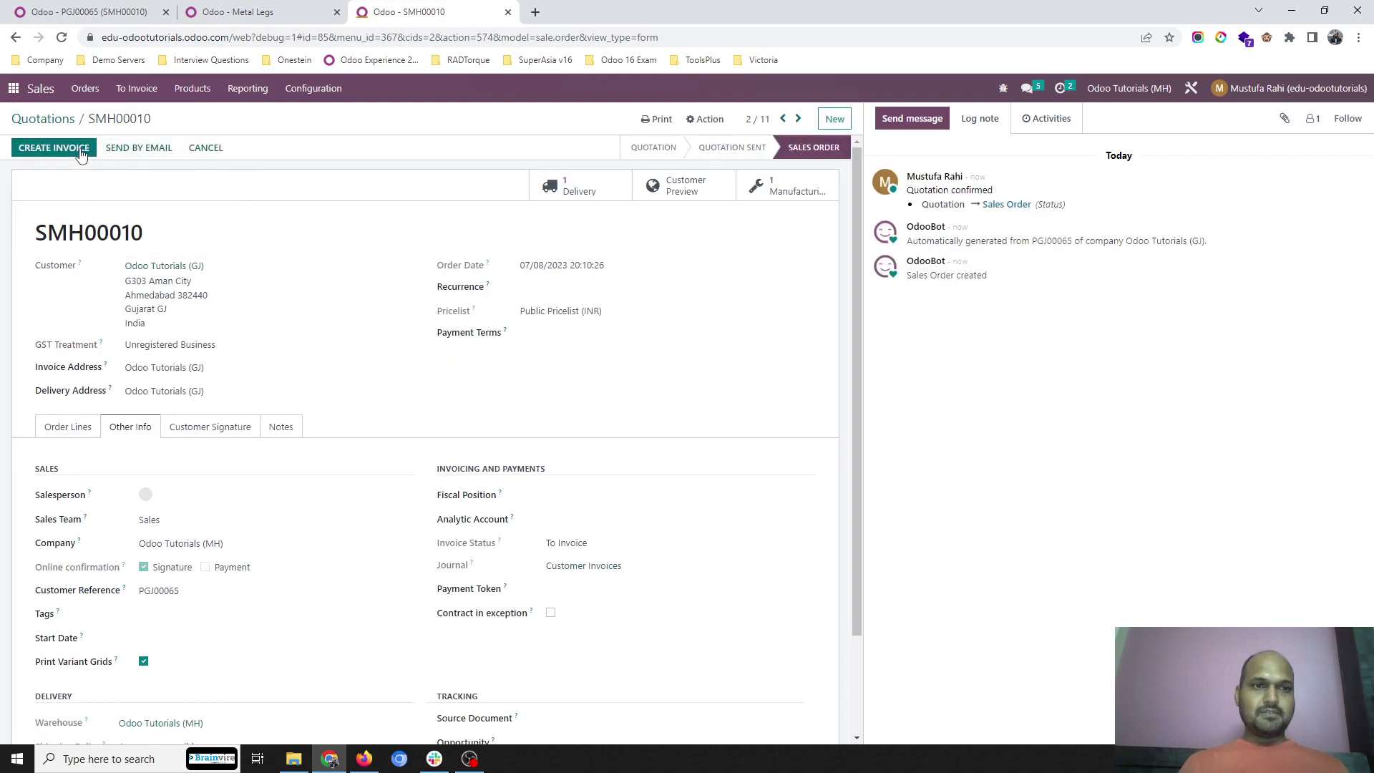
click(581, 189)
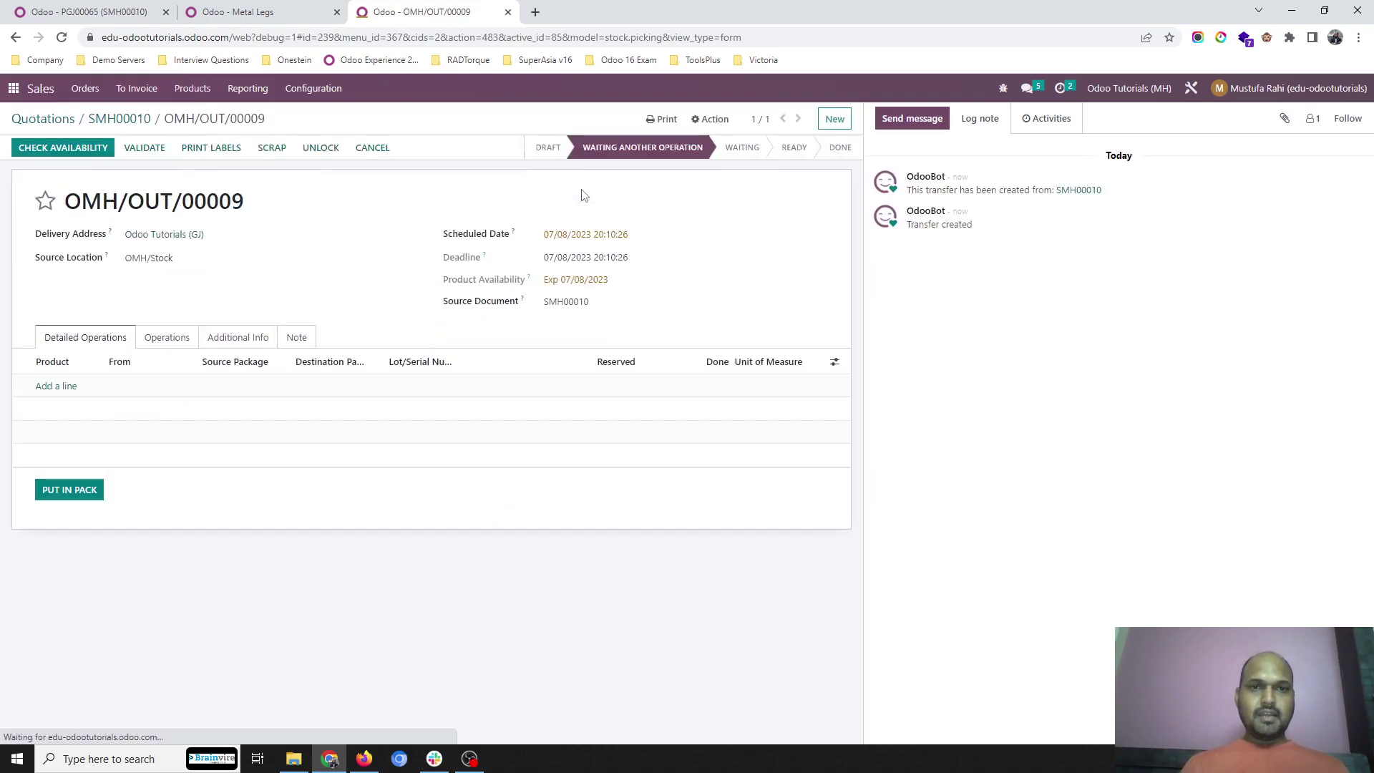
Step: Open manufacturing order Odoo /MO/00012 from SMH00010 and select its Raw Metal Legs component
click(137, 122)
click(766, 204)
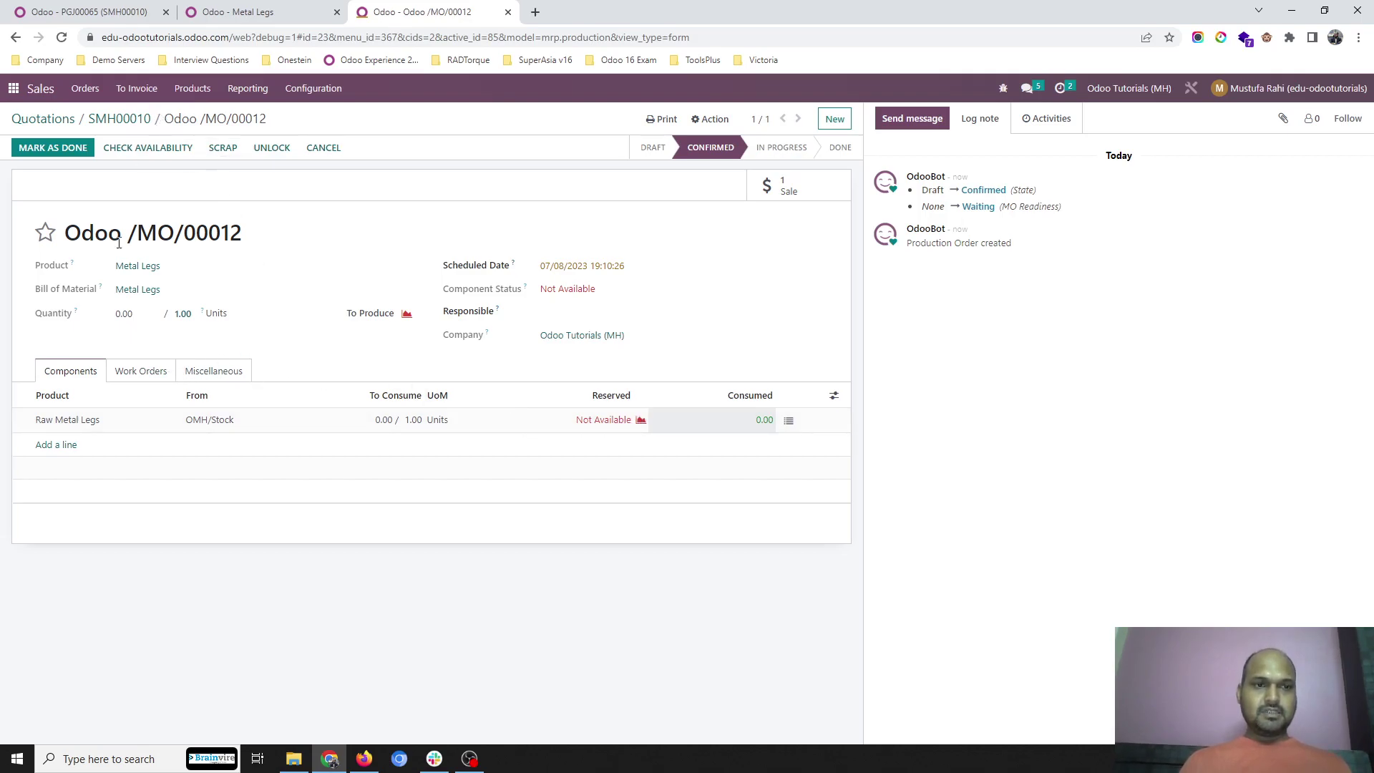
right_click(107, 420)
key(Escape)
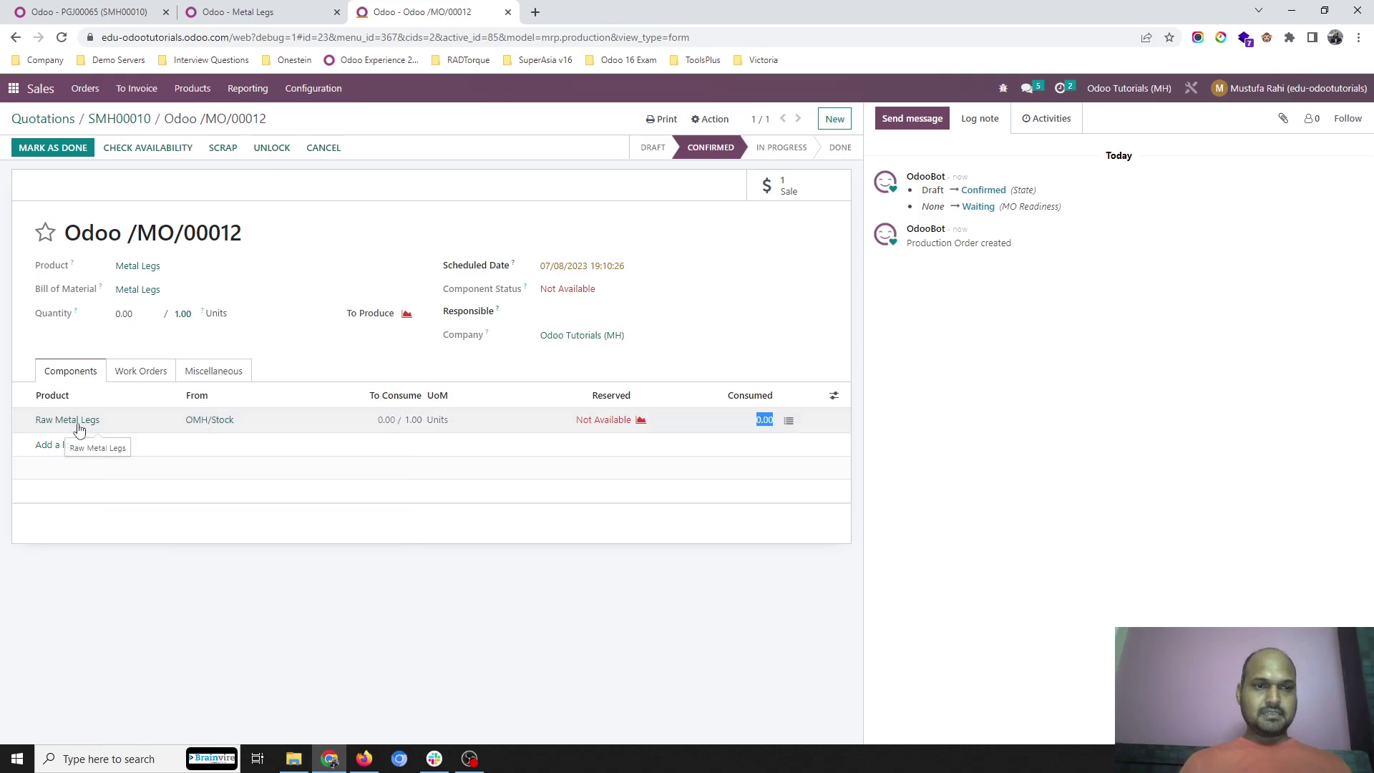
click(75, 423)
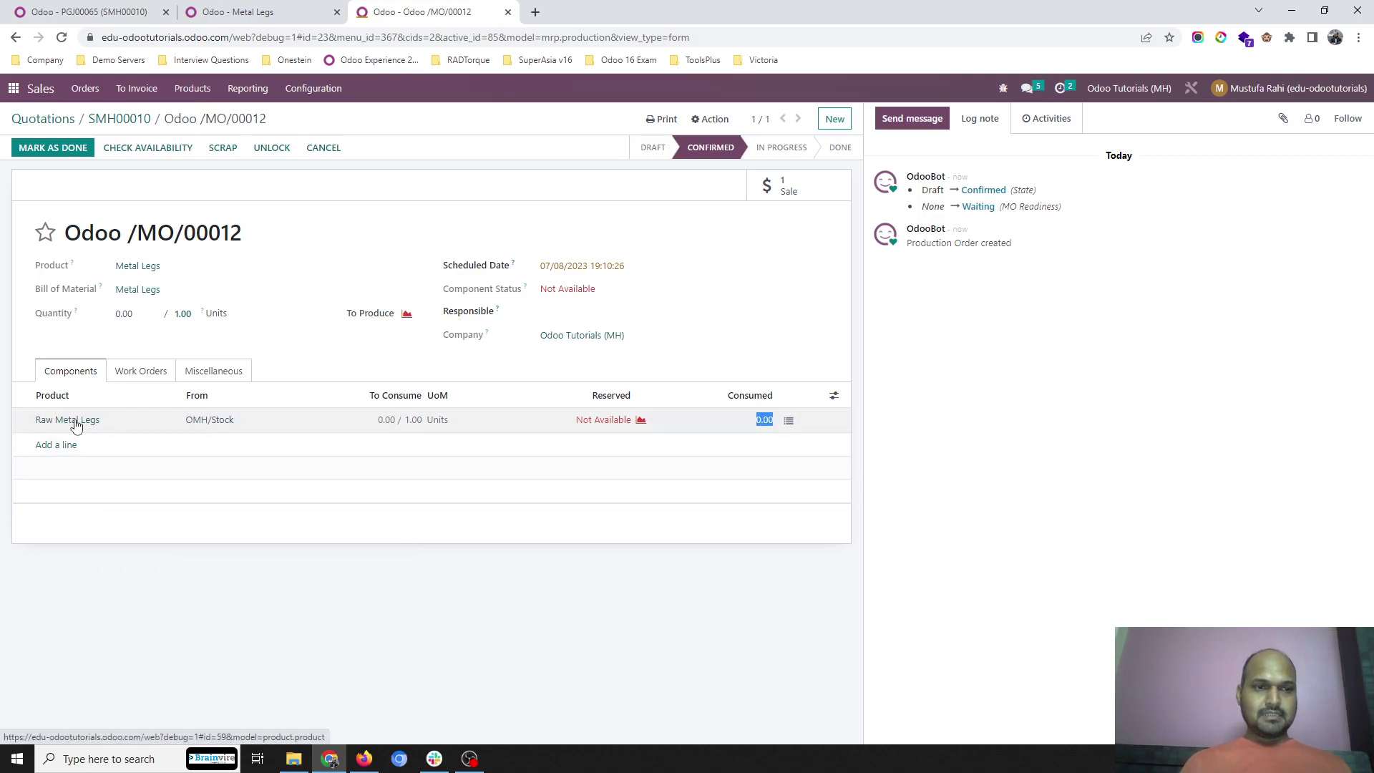
Step: Add a counted quantity of 10 Raw Metal Legs in OMH/Stock and apply it
click(76, 422)
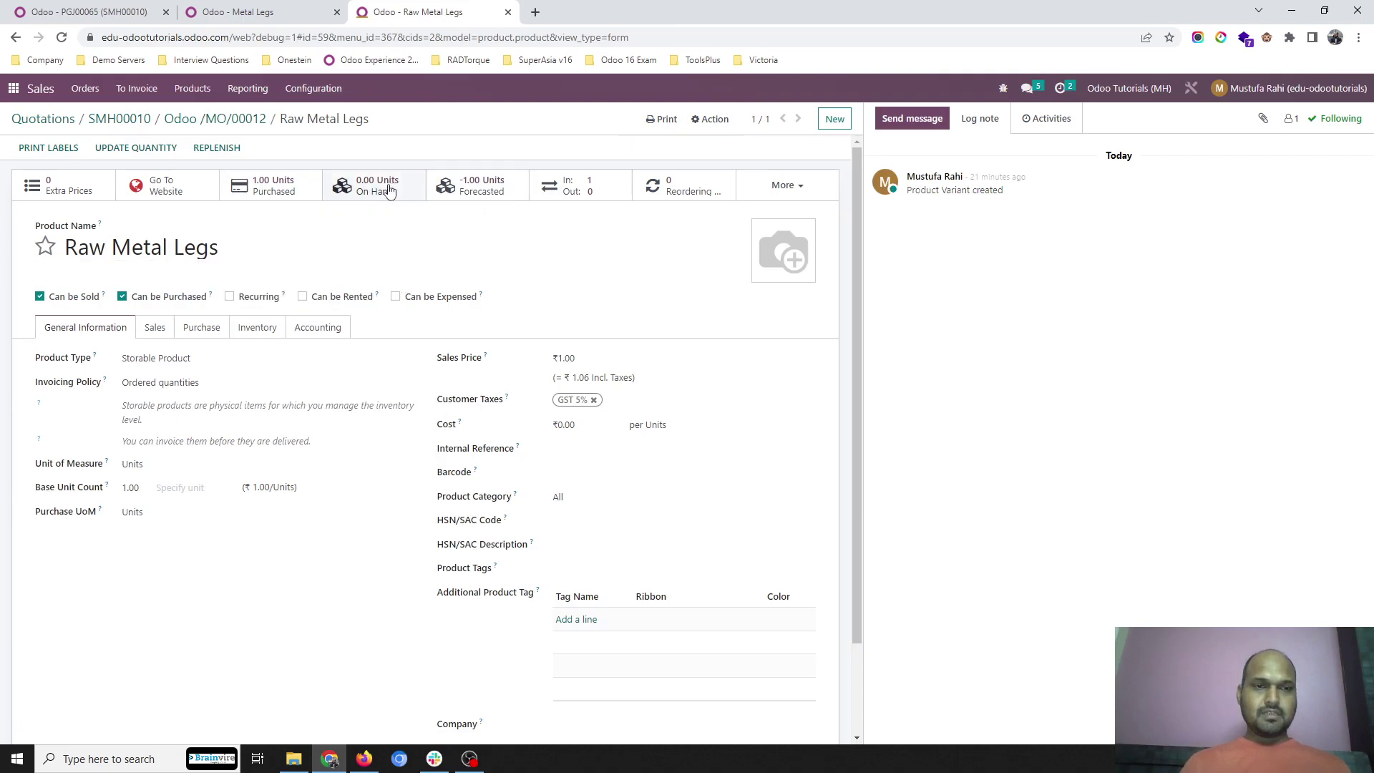
click(256, 327)
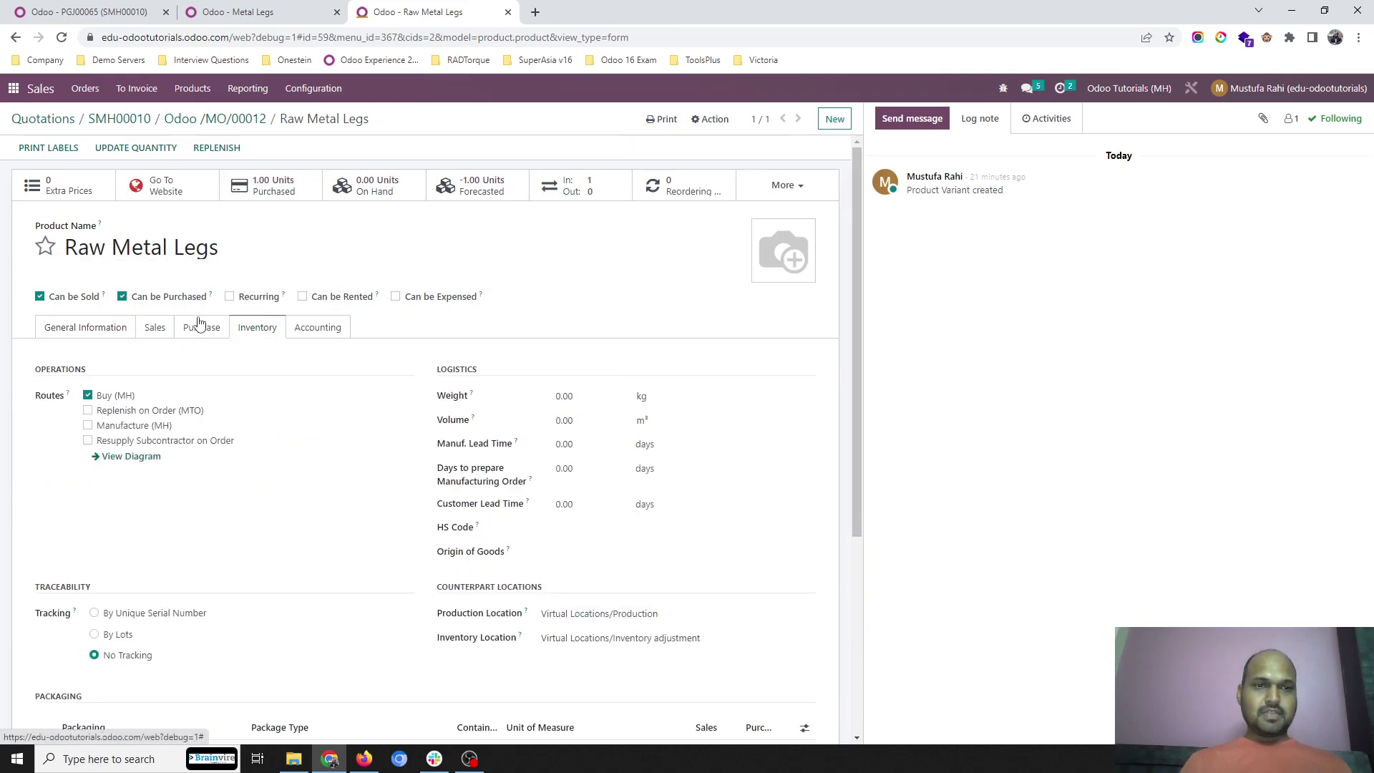
click(385, 187)
click(29, 143)
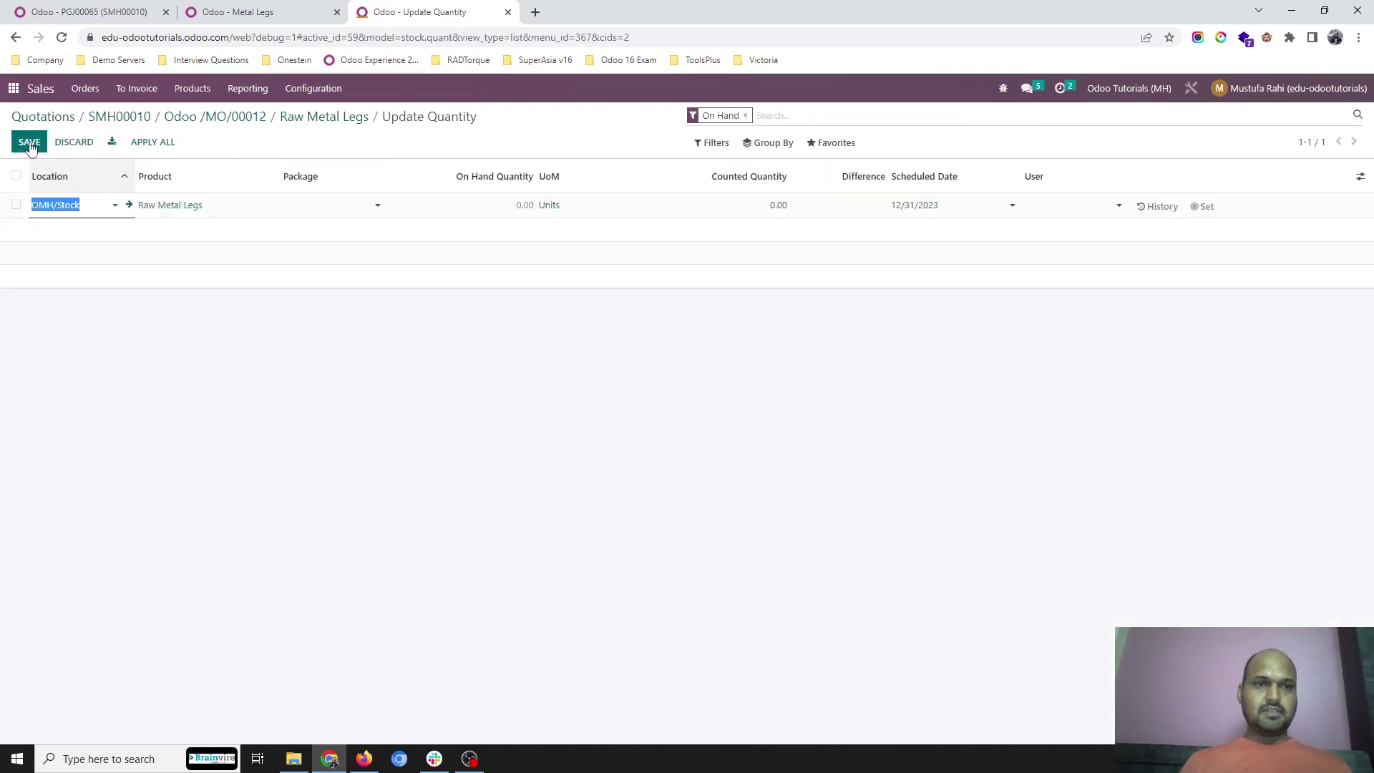
click(776, 204)
text(10)
key(Return)
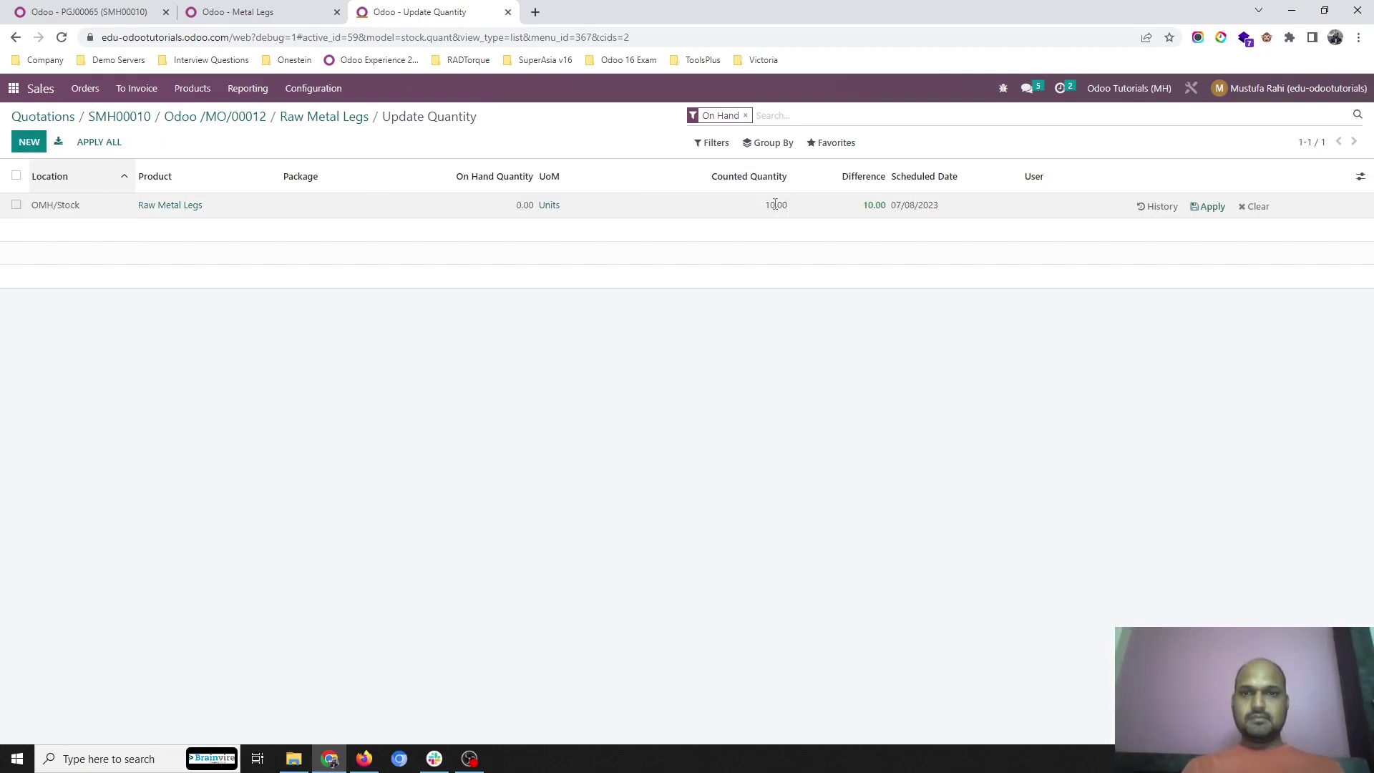
click(1225, 210)
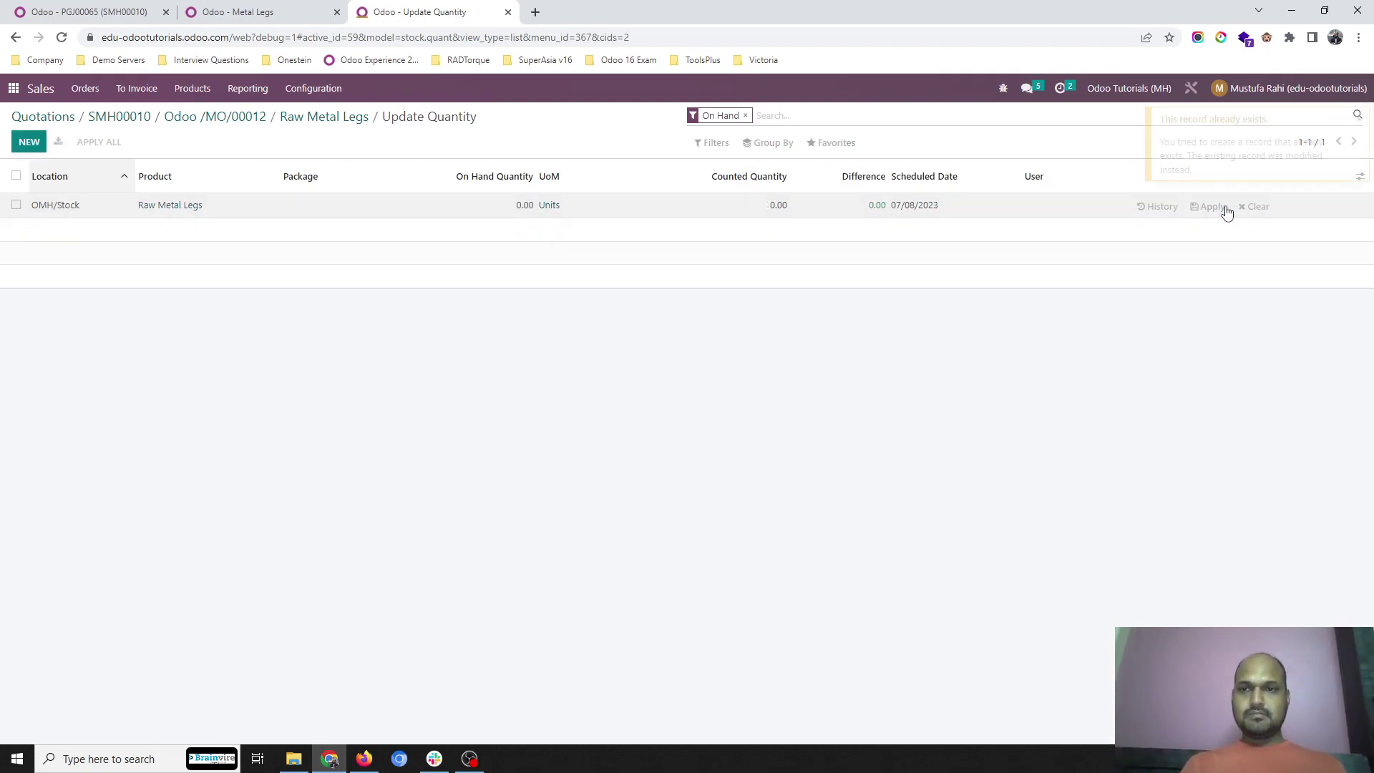
Step: Return to MO/00012 via SMH00010 and check the Raw Metal Legs stock forecast
click(310, 118)
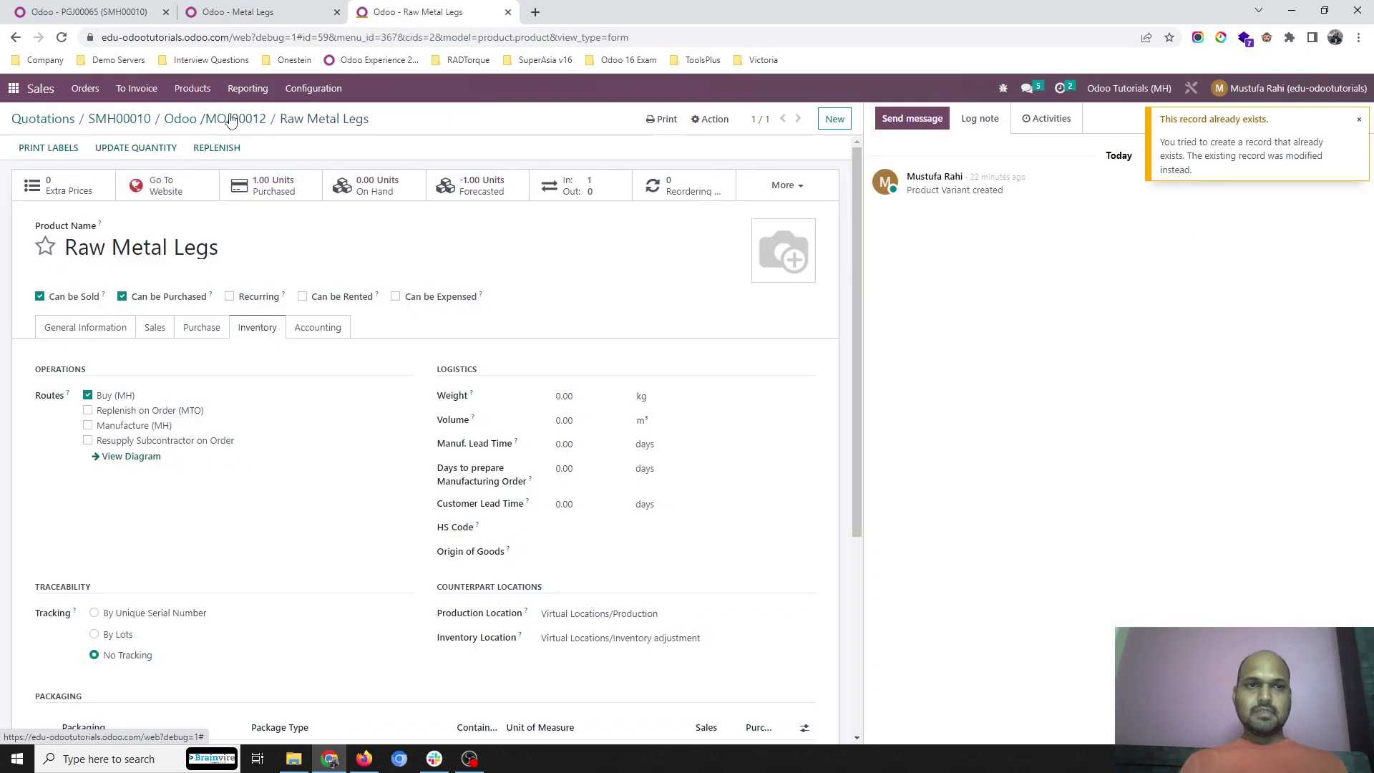
click(234, 118)
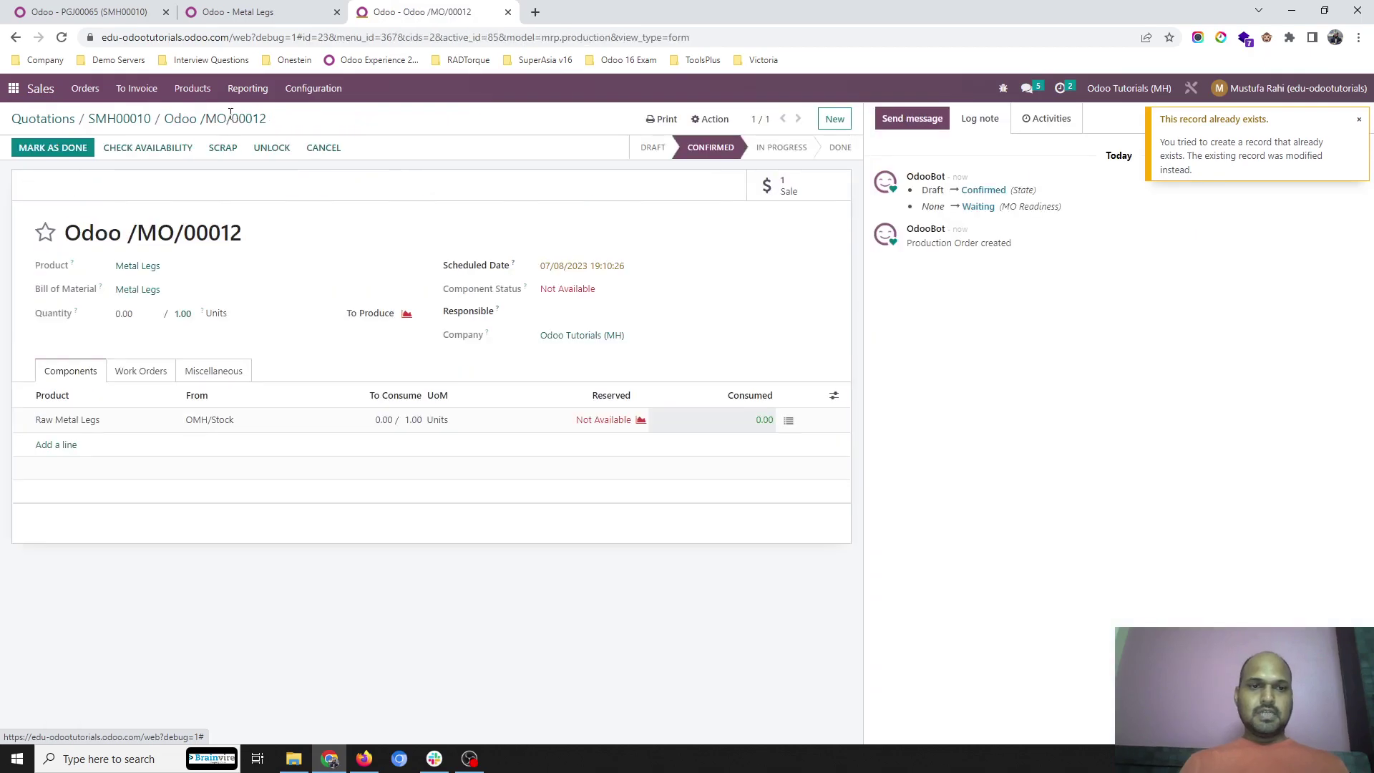
click(140, 119)
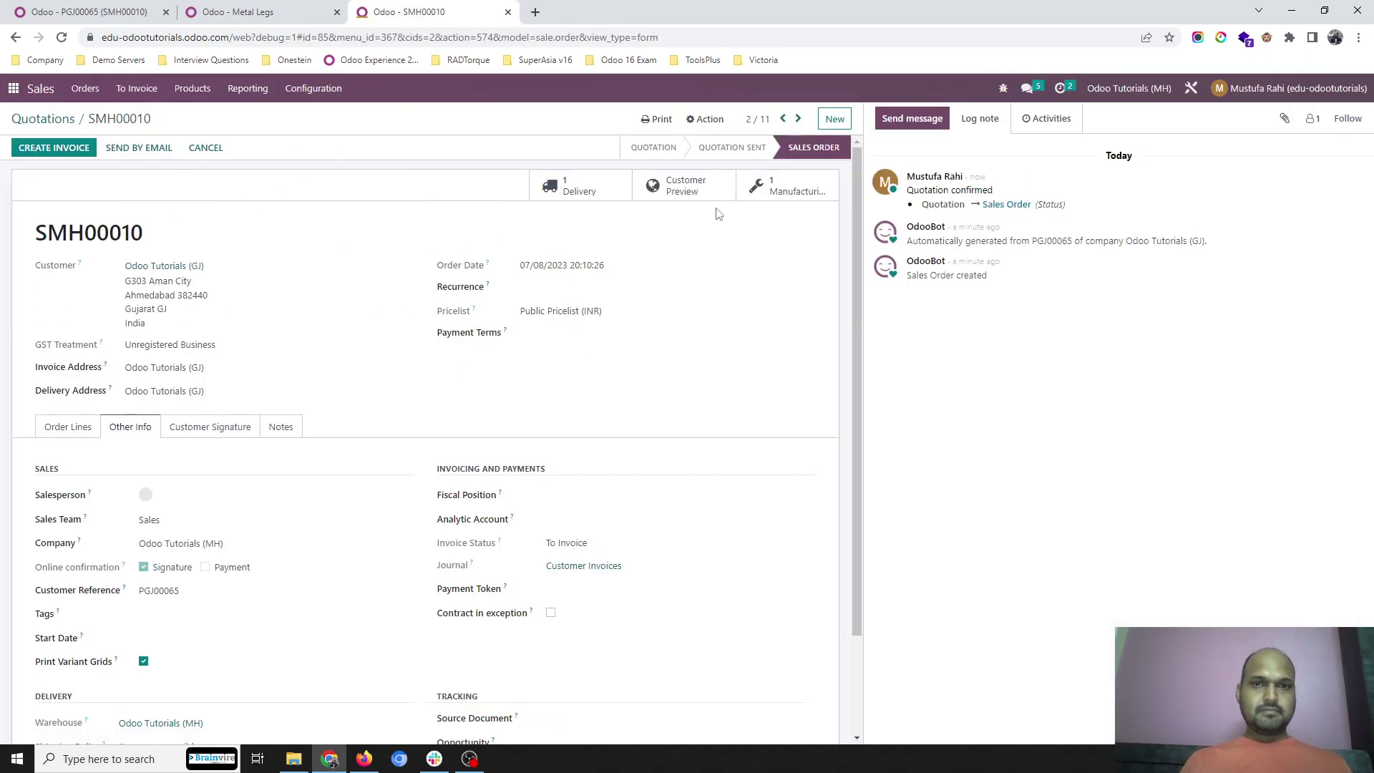
click(787, 188)
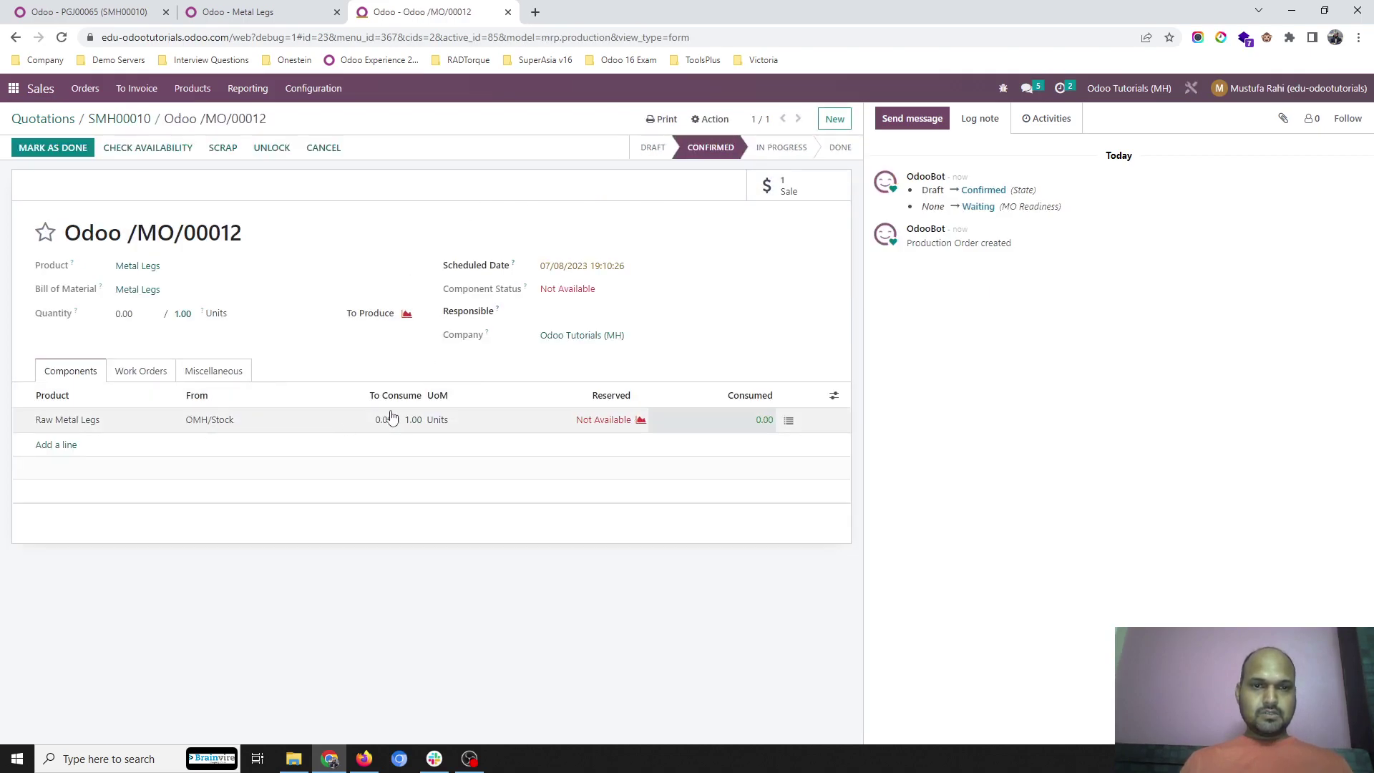
click(627, 419)
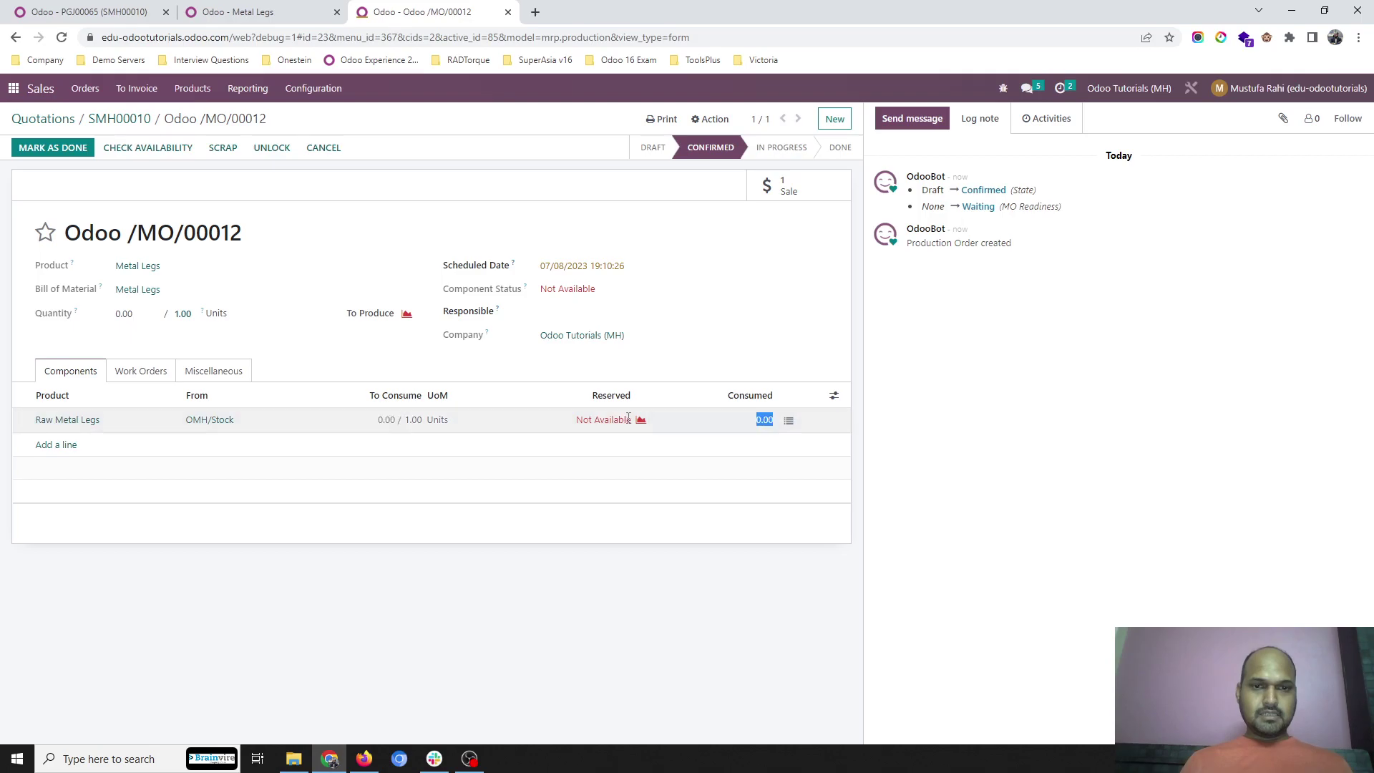
click(642, 421)
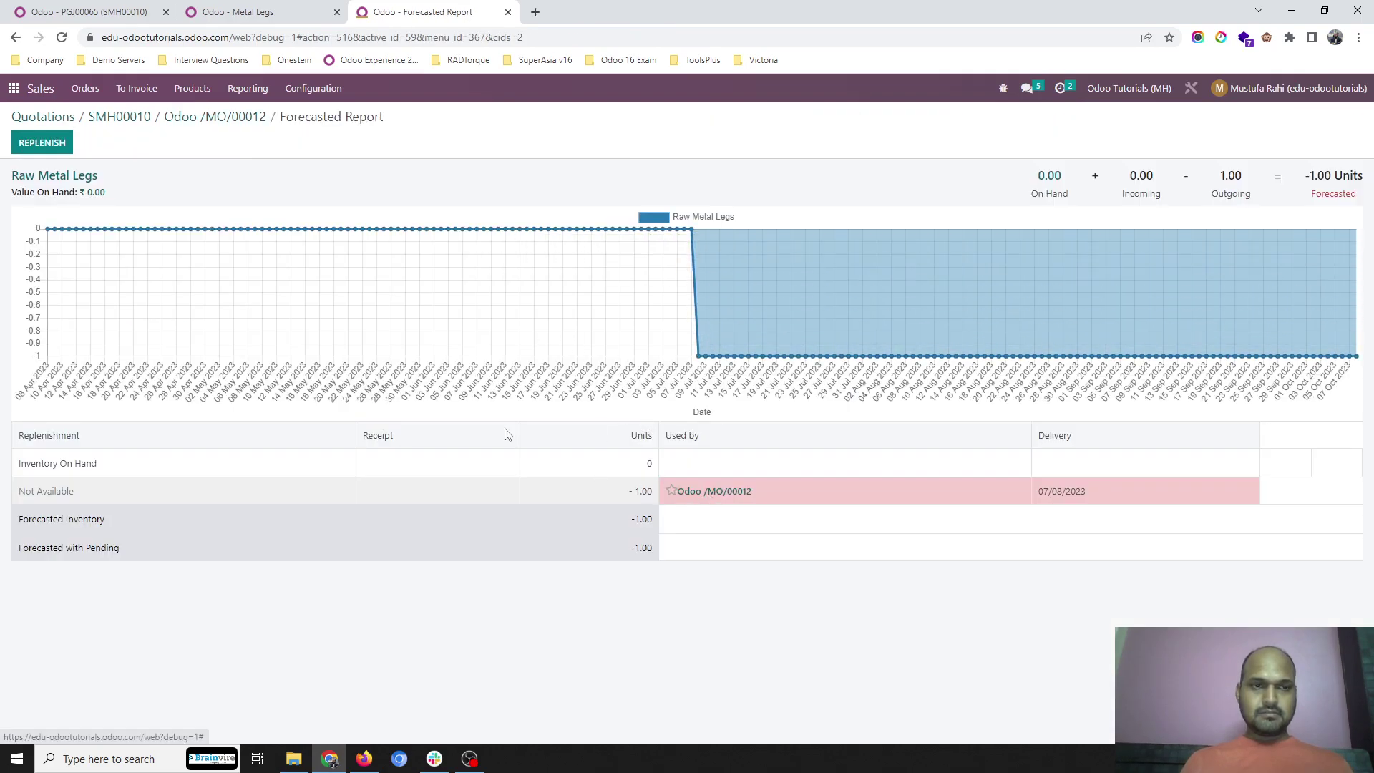
click(176, 117)
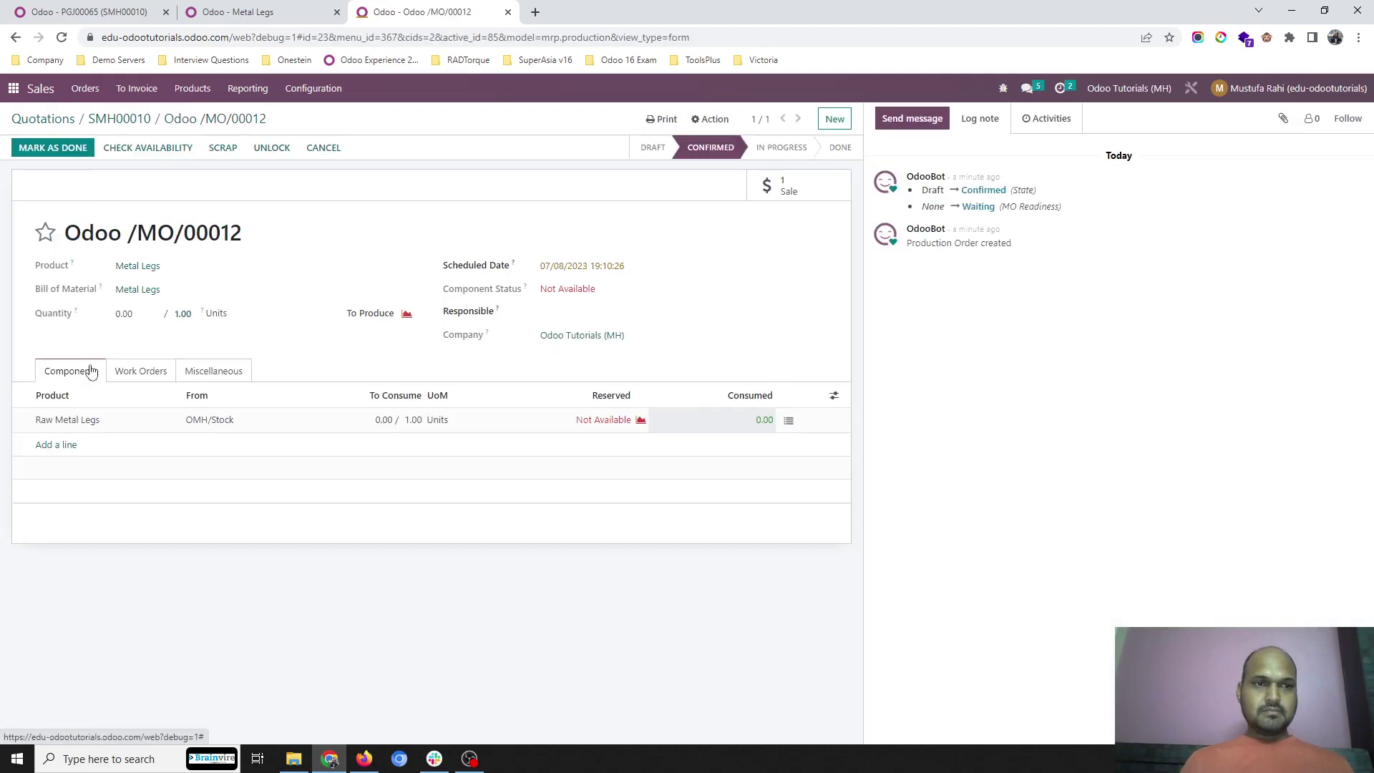
Step: Count 10 Raw Metal Legs in OMH/Stock again, then Apply All and confirm the adjustment
click(89, 420)
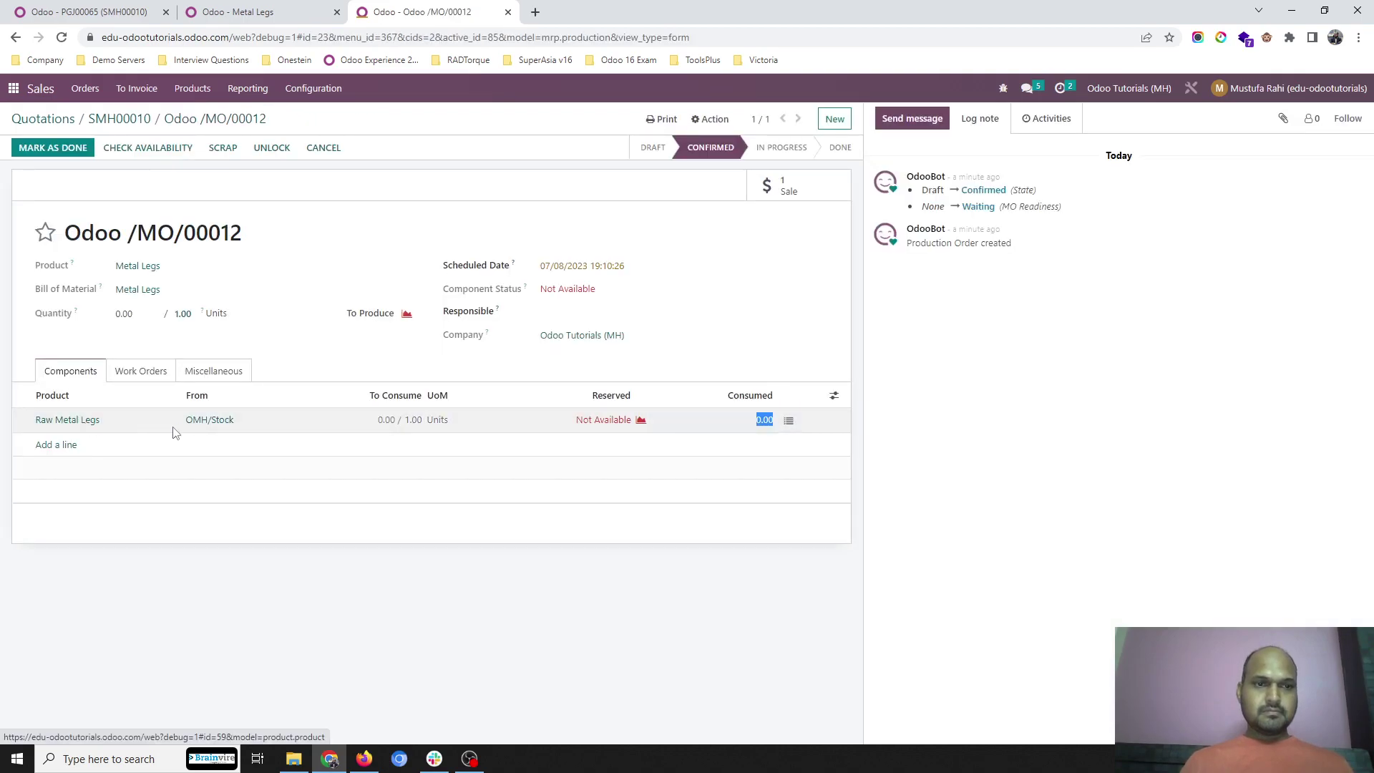
click(62, 428)
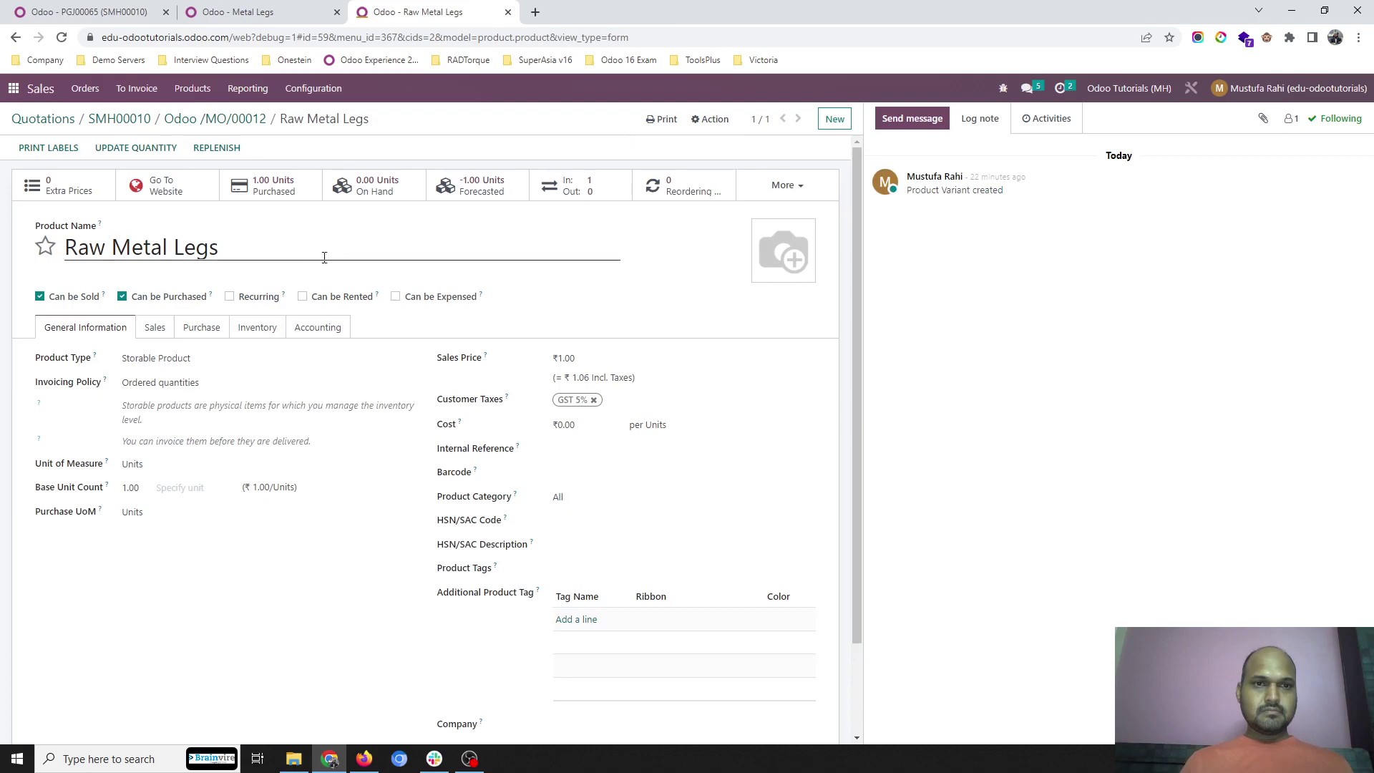
click(388, 193)
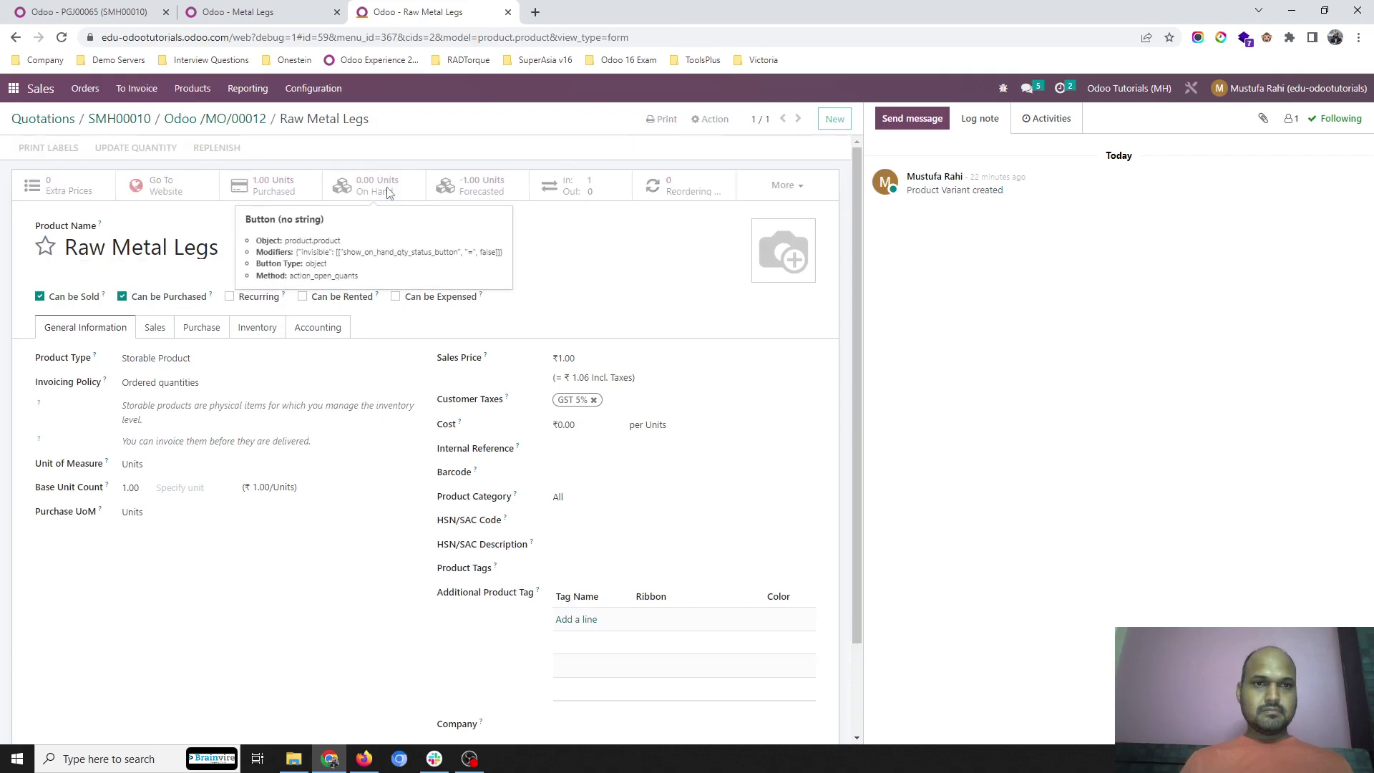
click(27, 142)
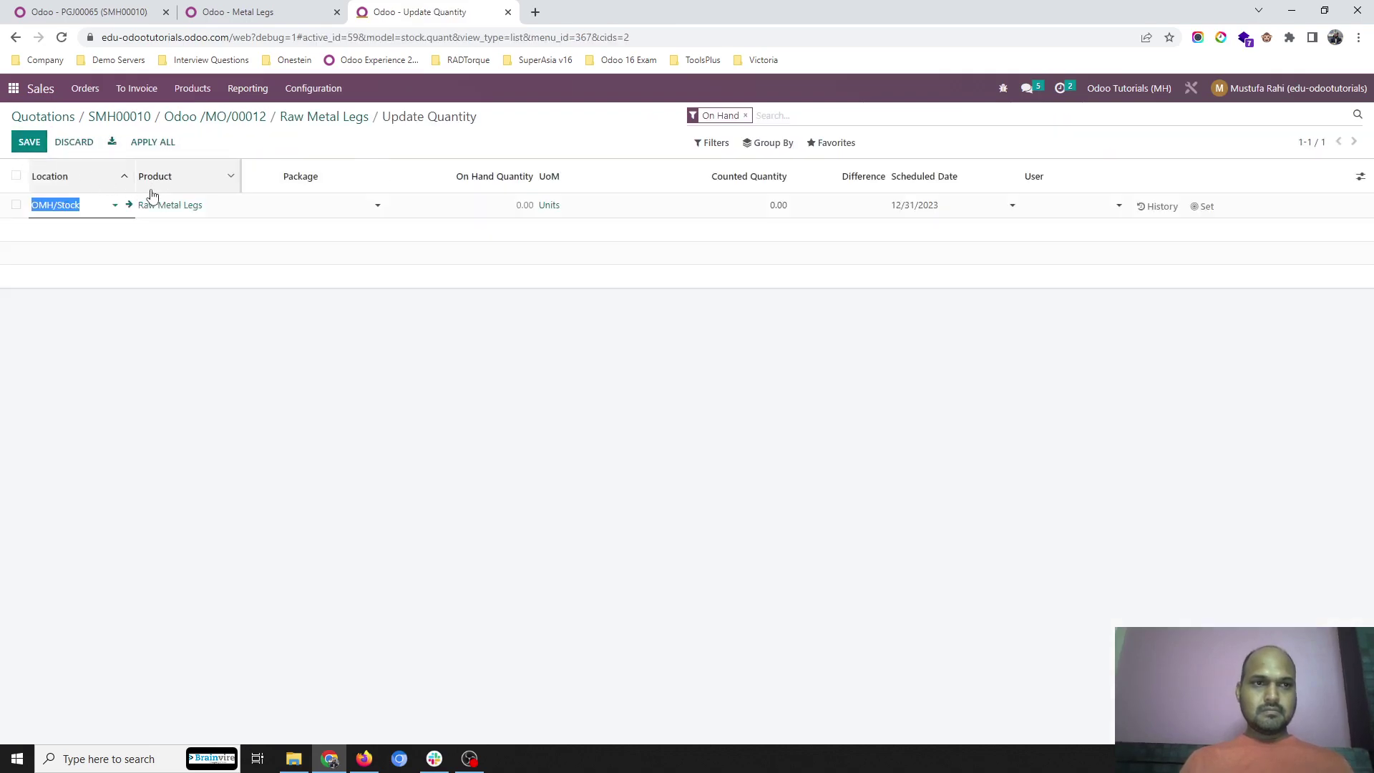
click(717, 203)
text(1)
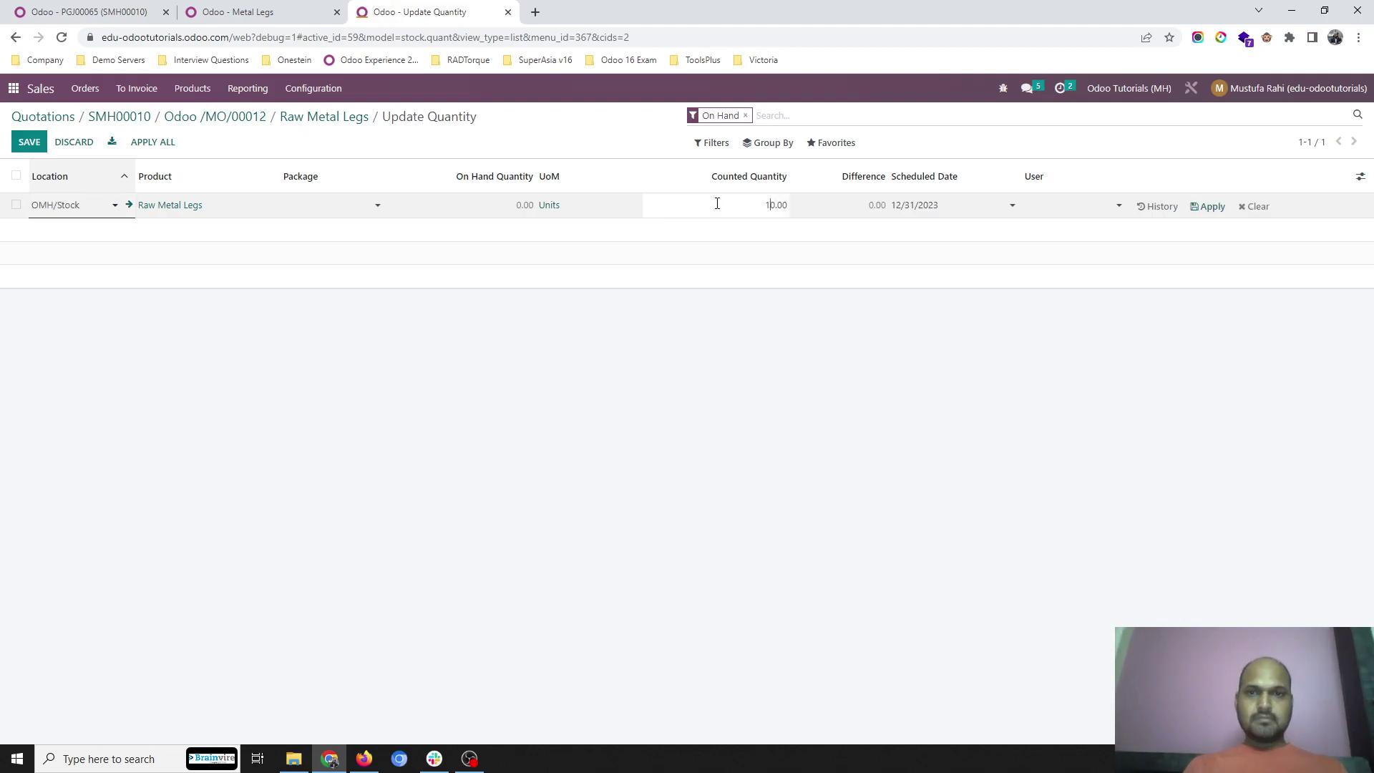
click(543, 136)
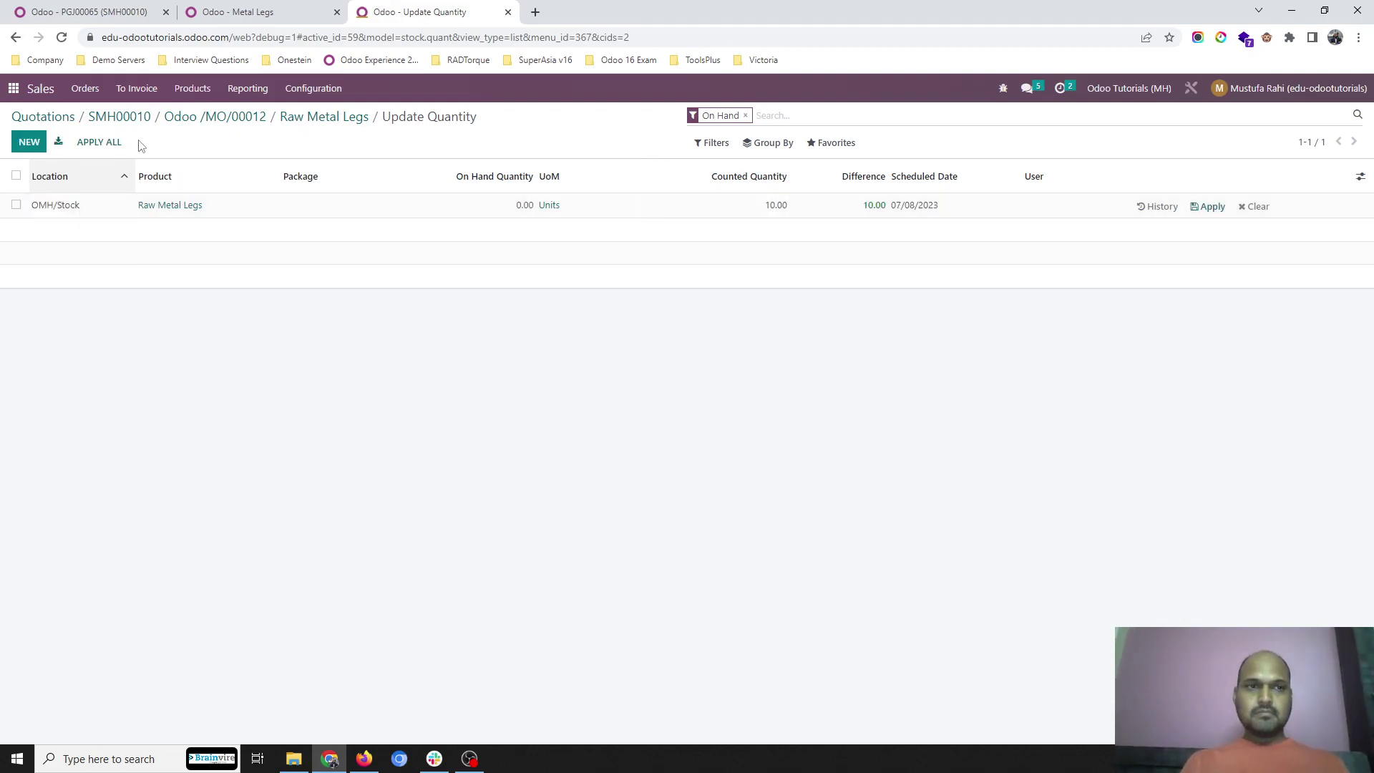
click(100, 142)
click(362, 221)
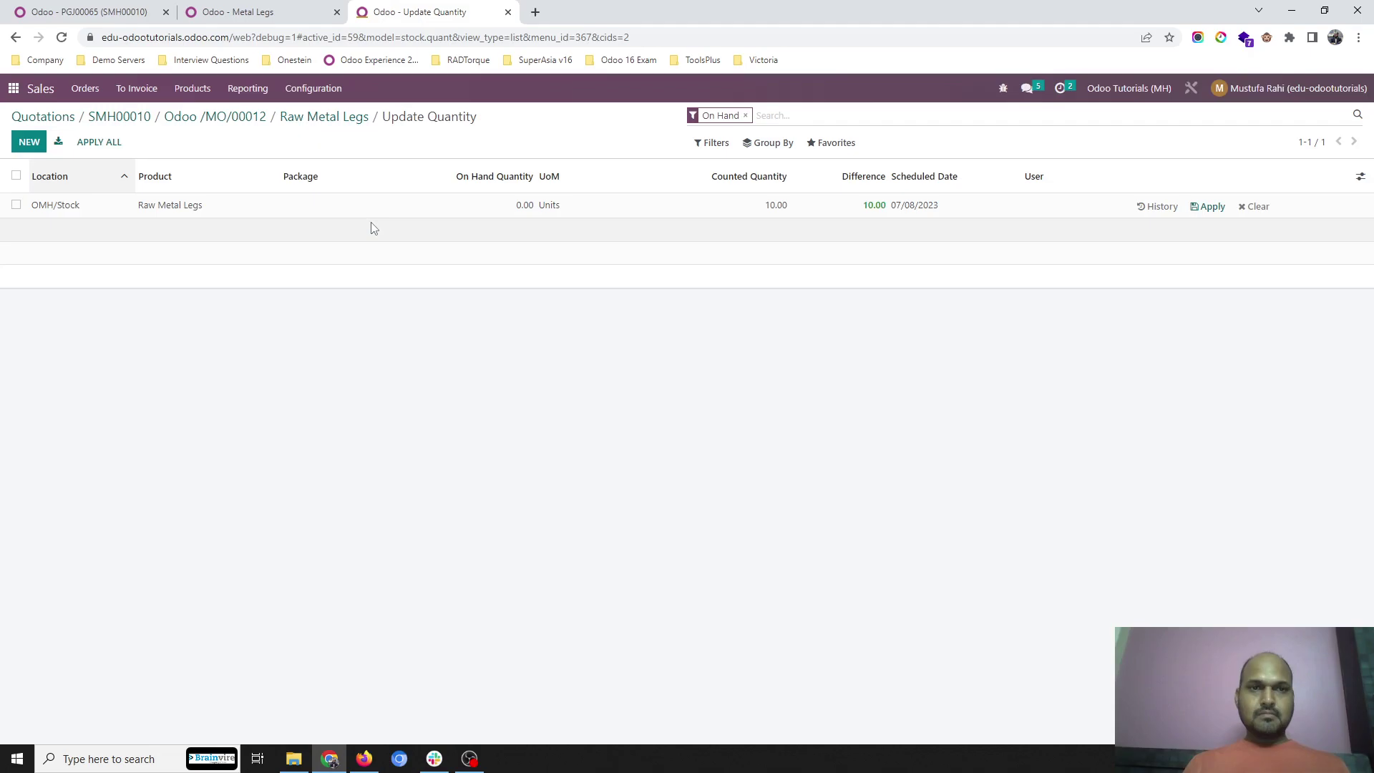
Step: Check availability and mark Odoo /MO/00012 for Metal Legs as done
click(252, 116)
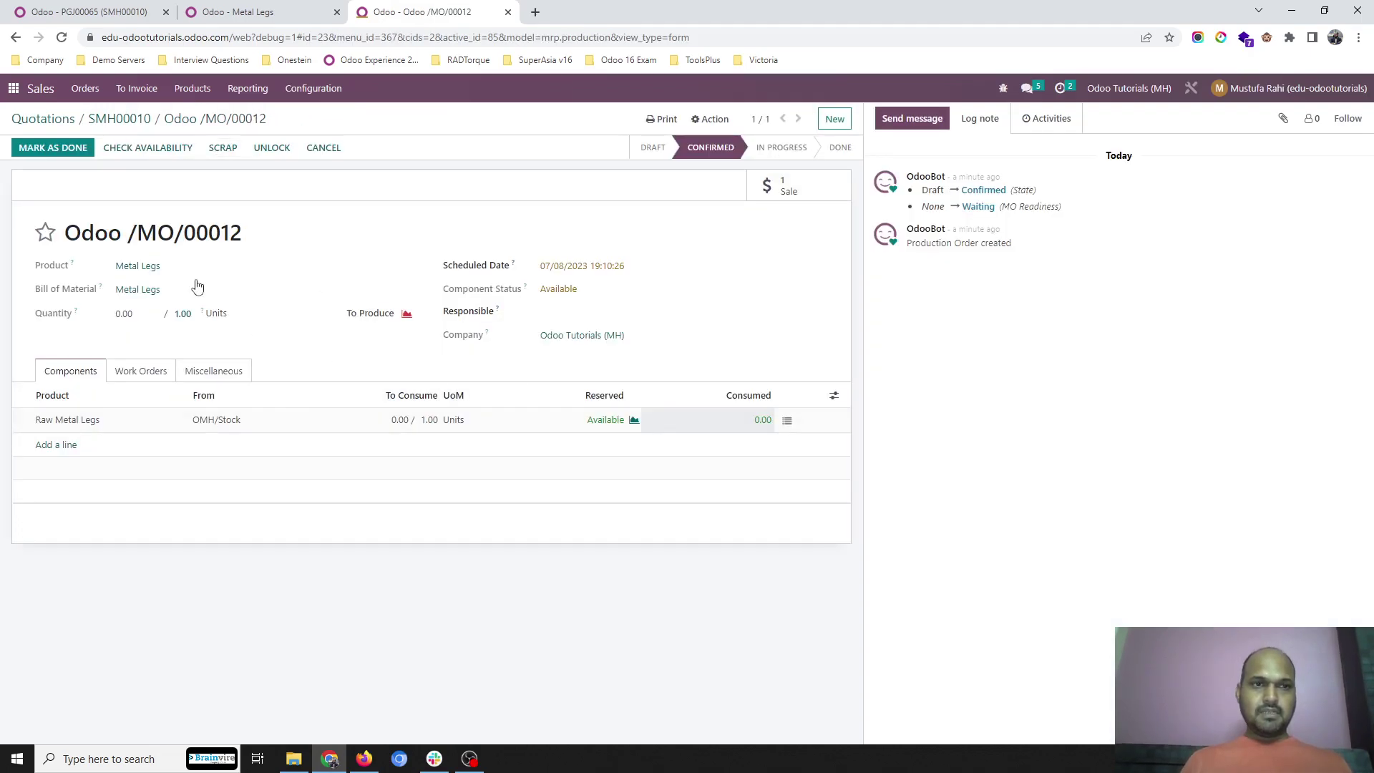
click(147, 147)
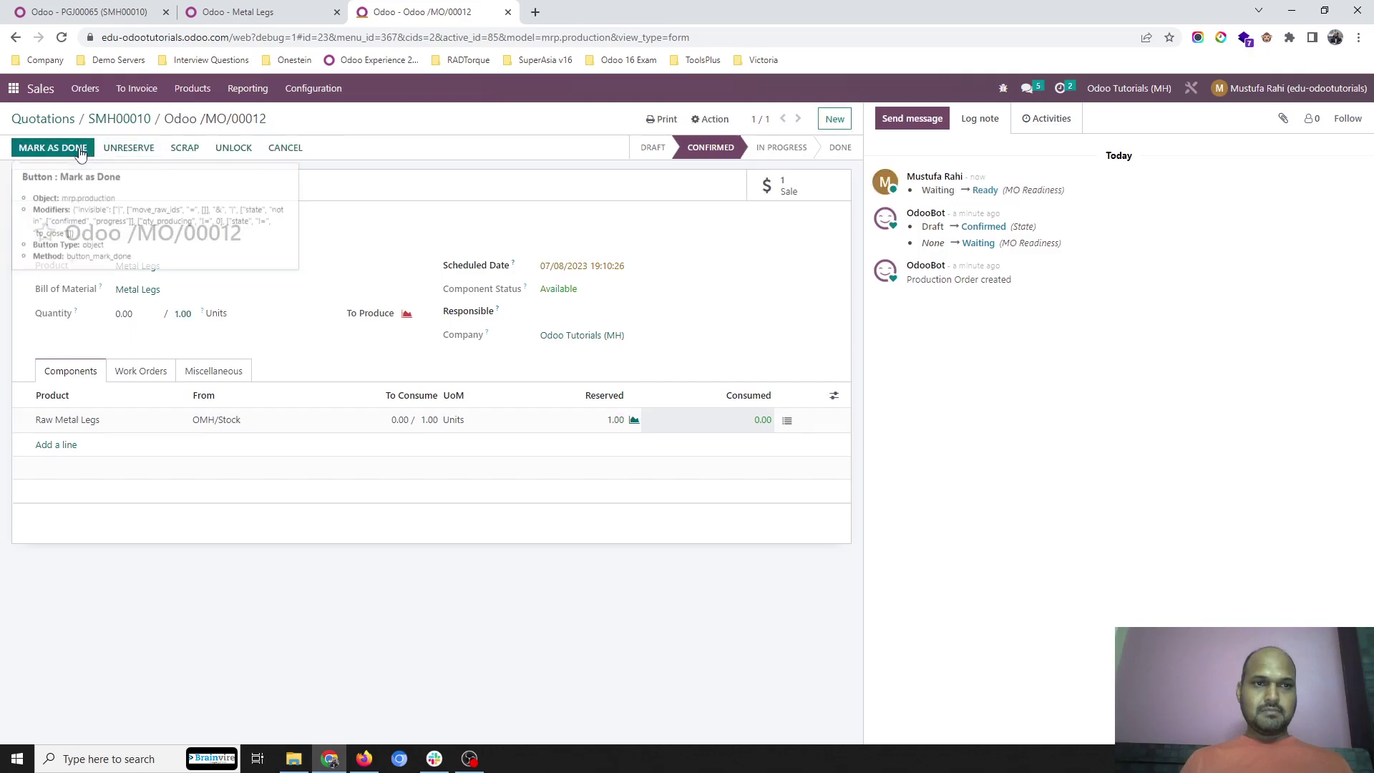
click(78, 148)
click(368, 216)
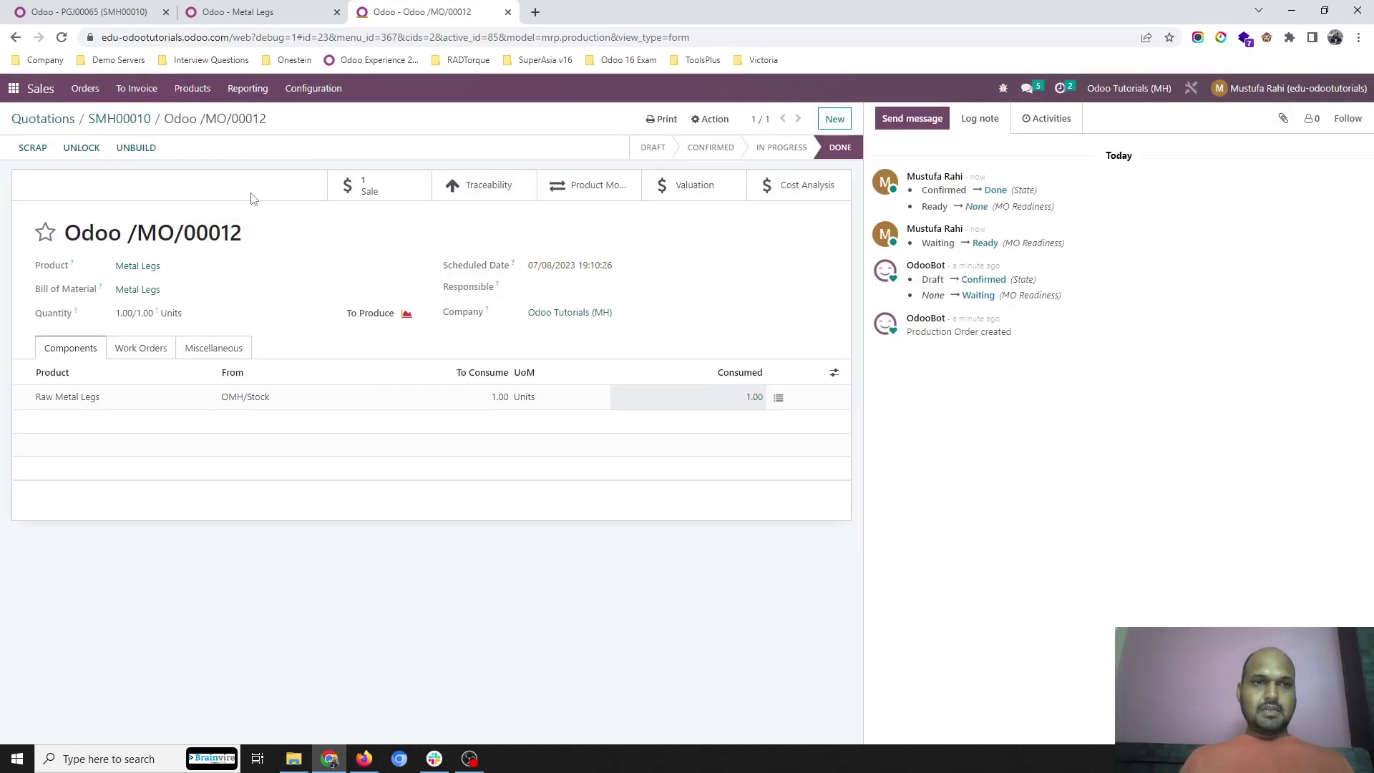
Step: Set quantities and validate delivery OMH/OUT/00009 for 1.00 Metal Legs from SMH00010
click(130, 122)
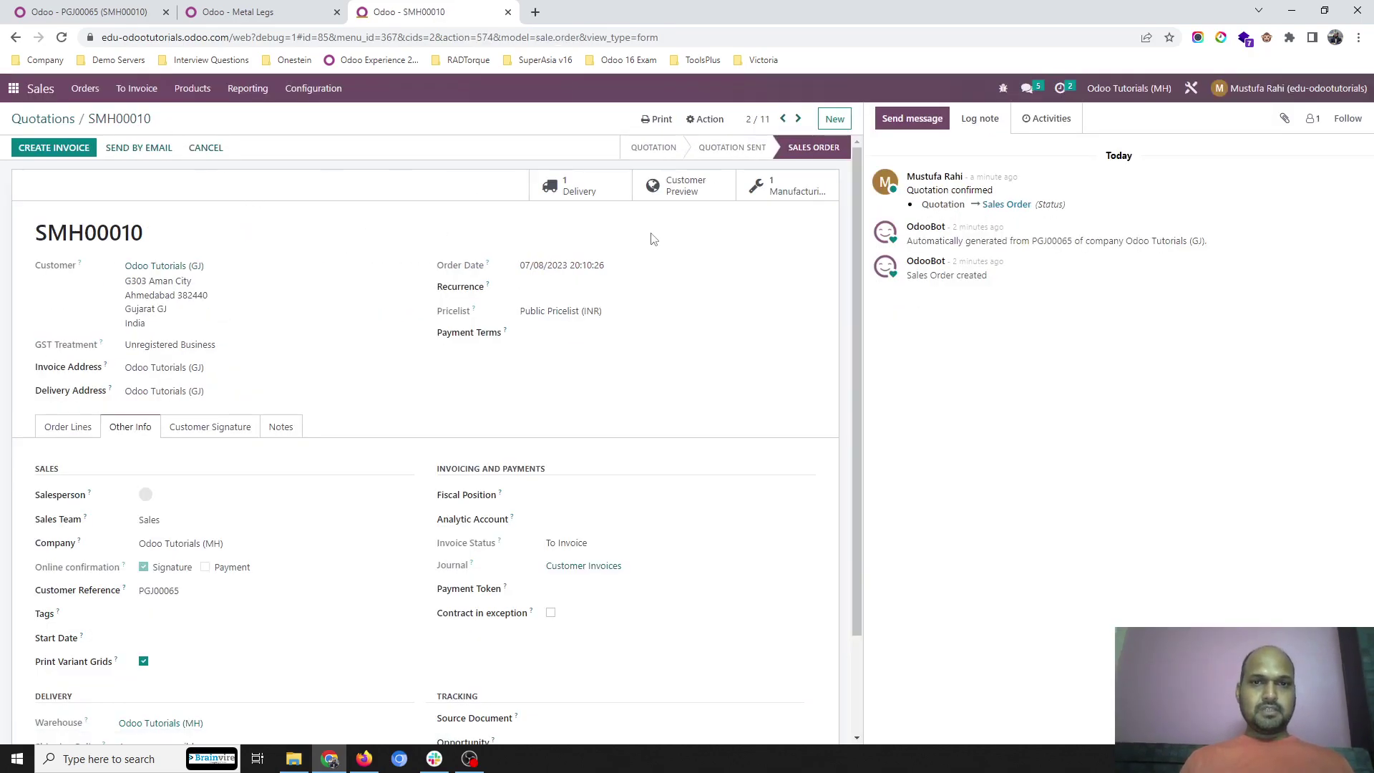
click(615, 192)
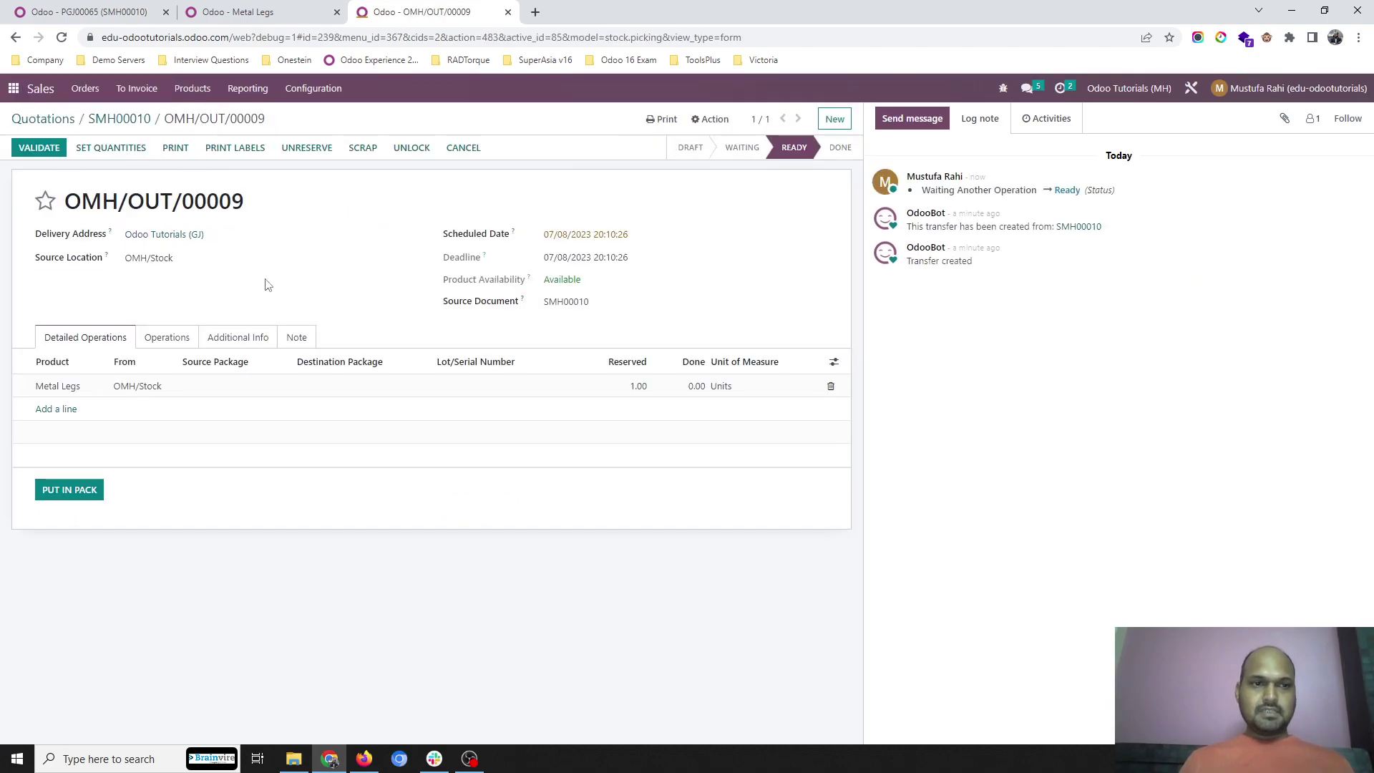
click(109, 149)
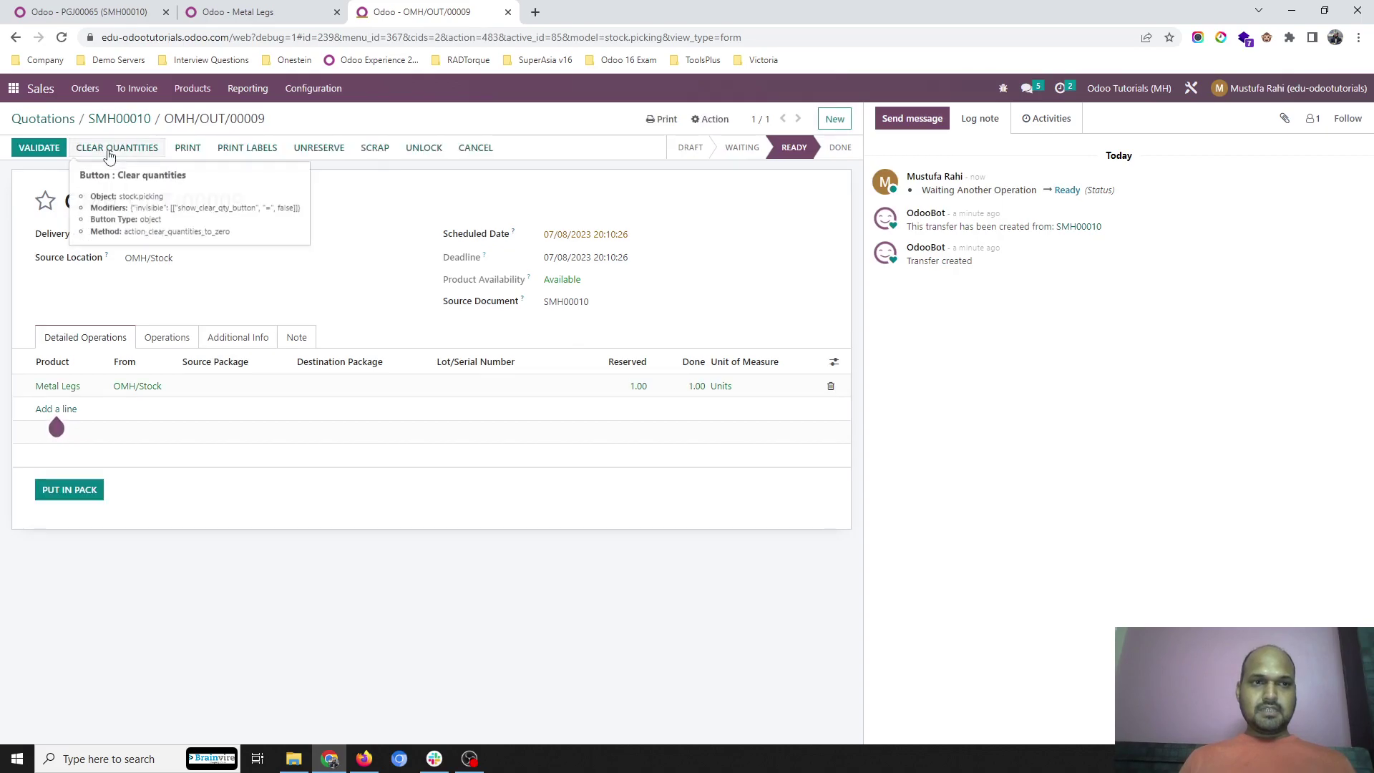
click(57, 148)
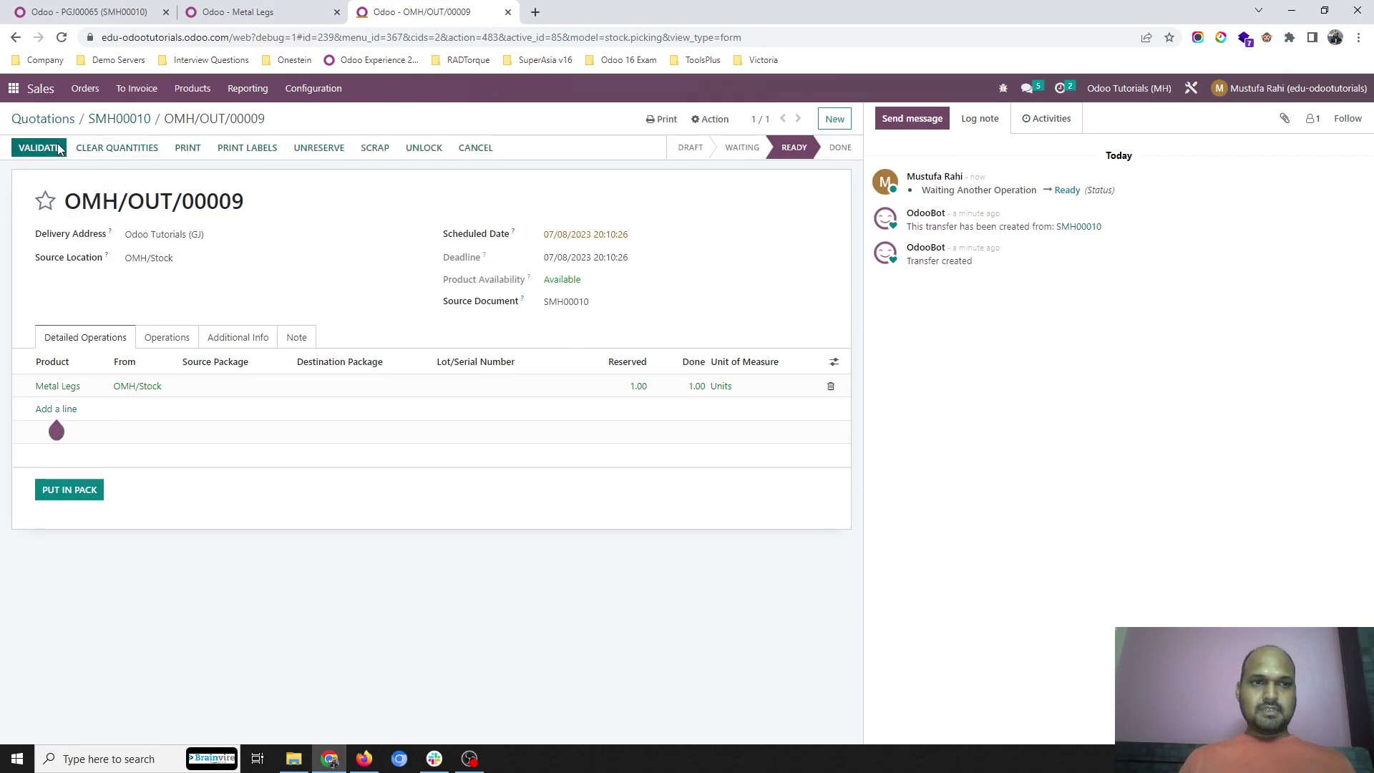
click(130, 119)
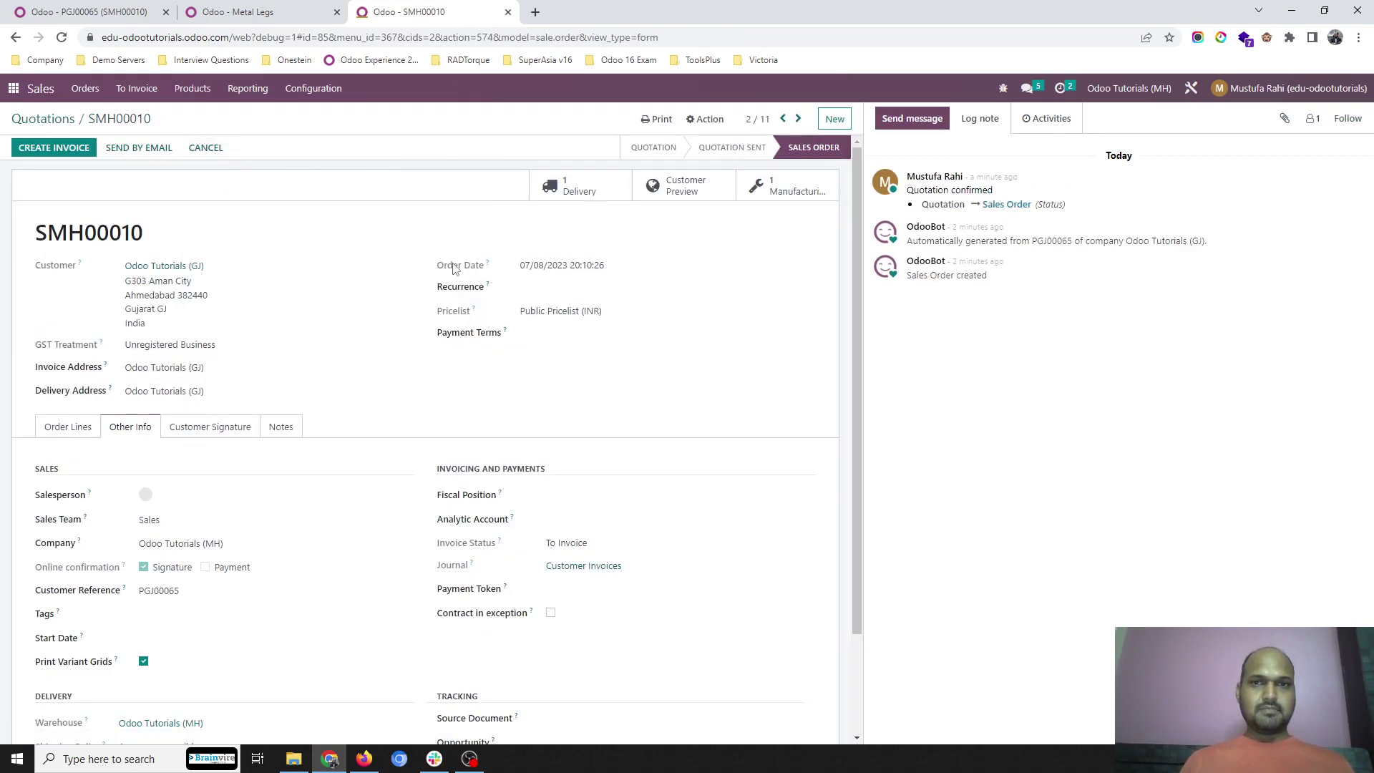
Step: Return to purchase order PGJ00065 in the GJ browser tab
click(42, 120)
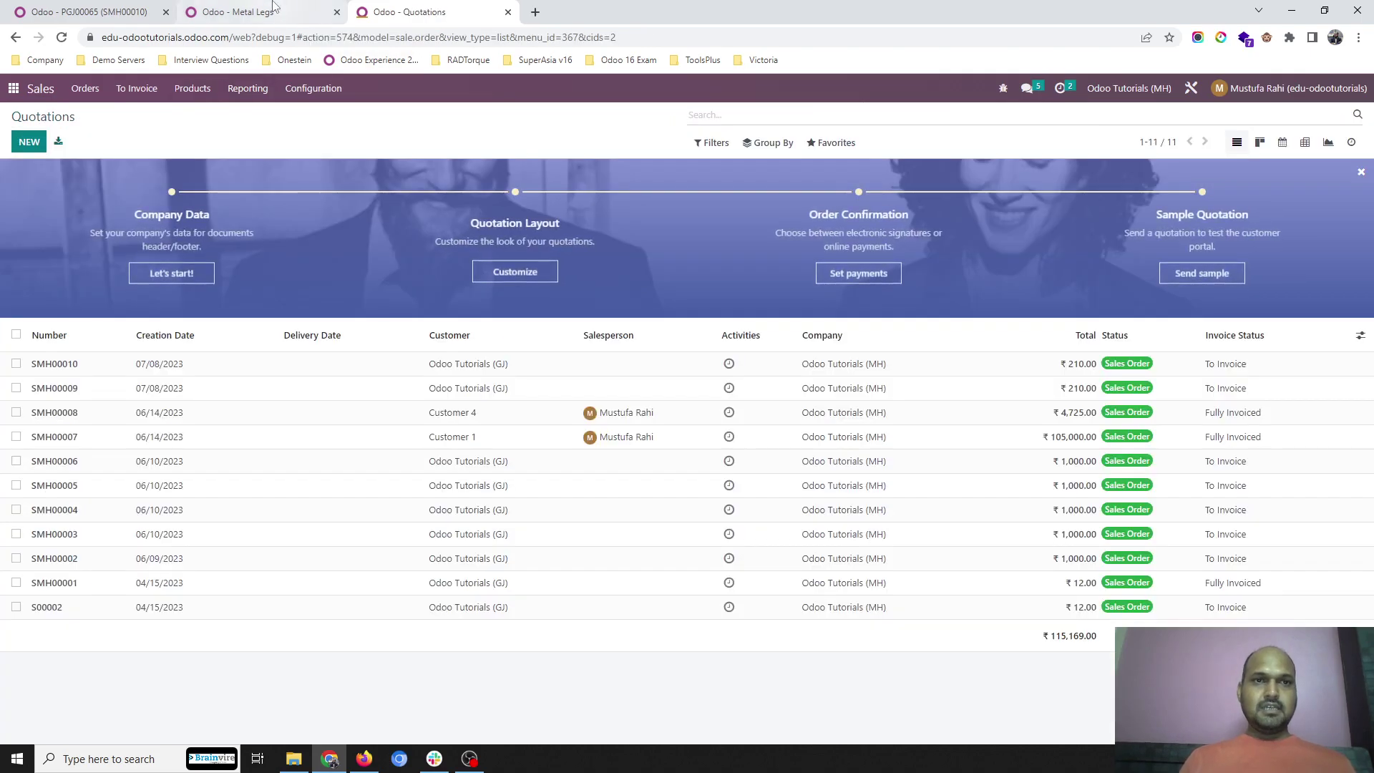
click(238, 12)
click(100, 13)
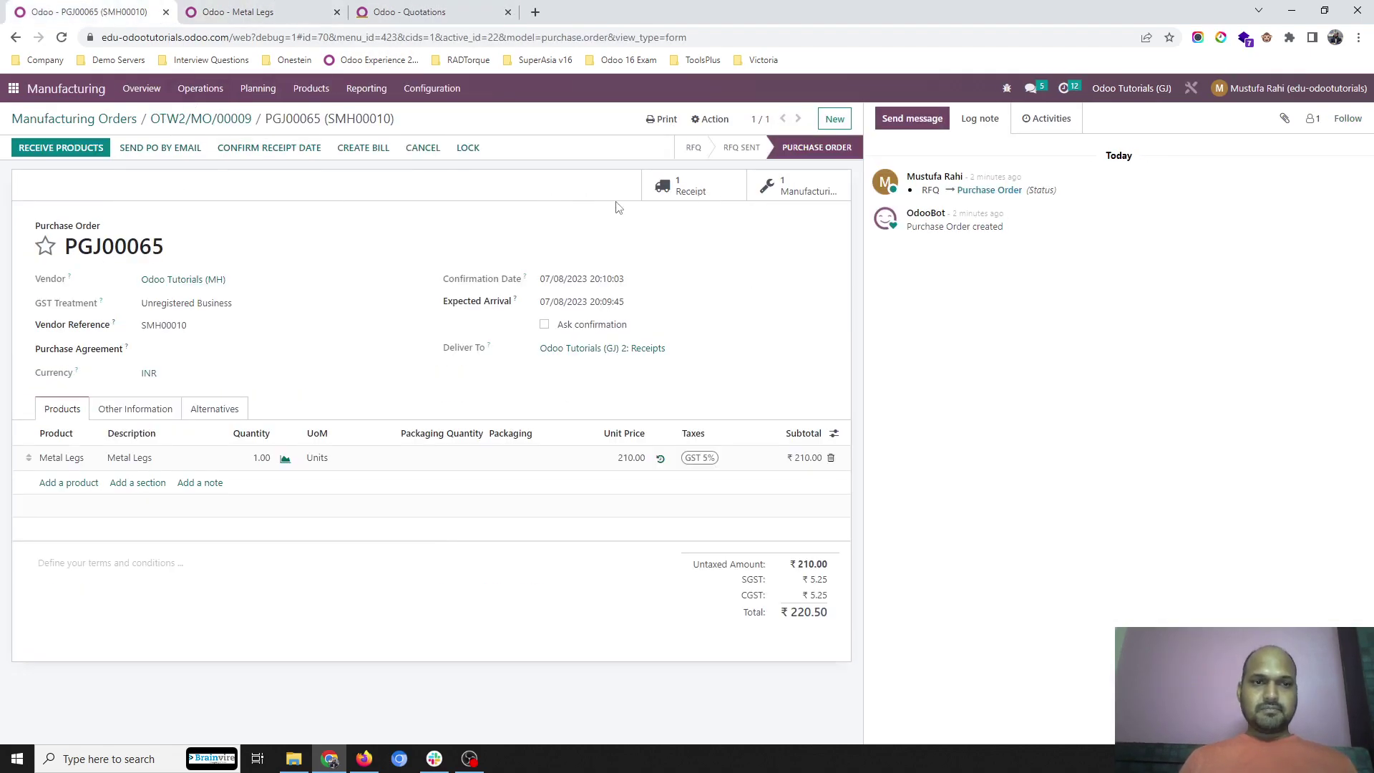
Step: Validate receipt OGJ2/IN/00011 for 1.00 Metal Legs, then open manufacturing order OTW2/MO/00009
click(683, 190)
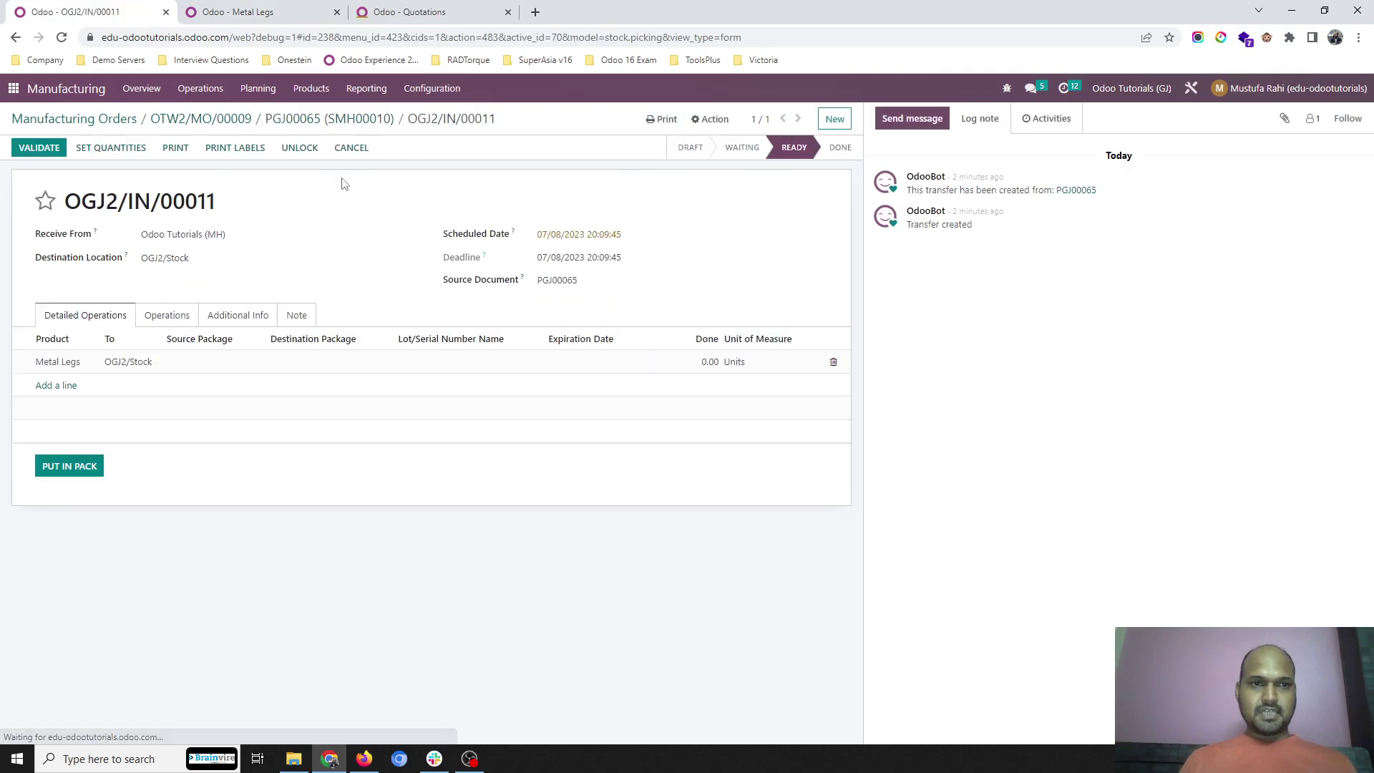
click(115, 148)
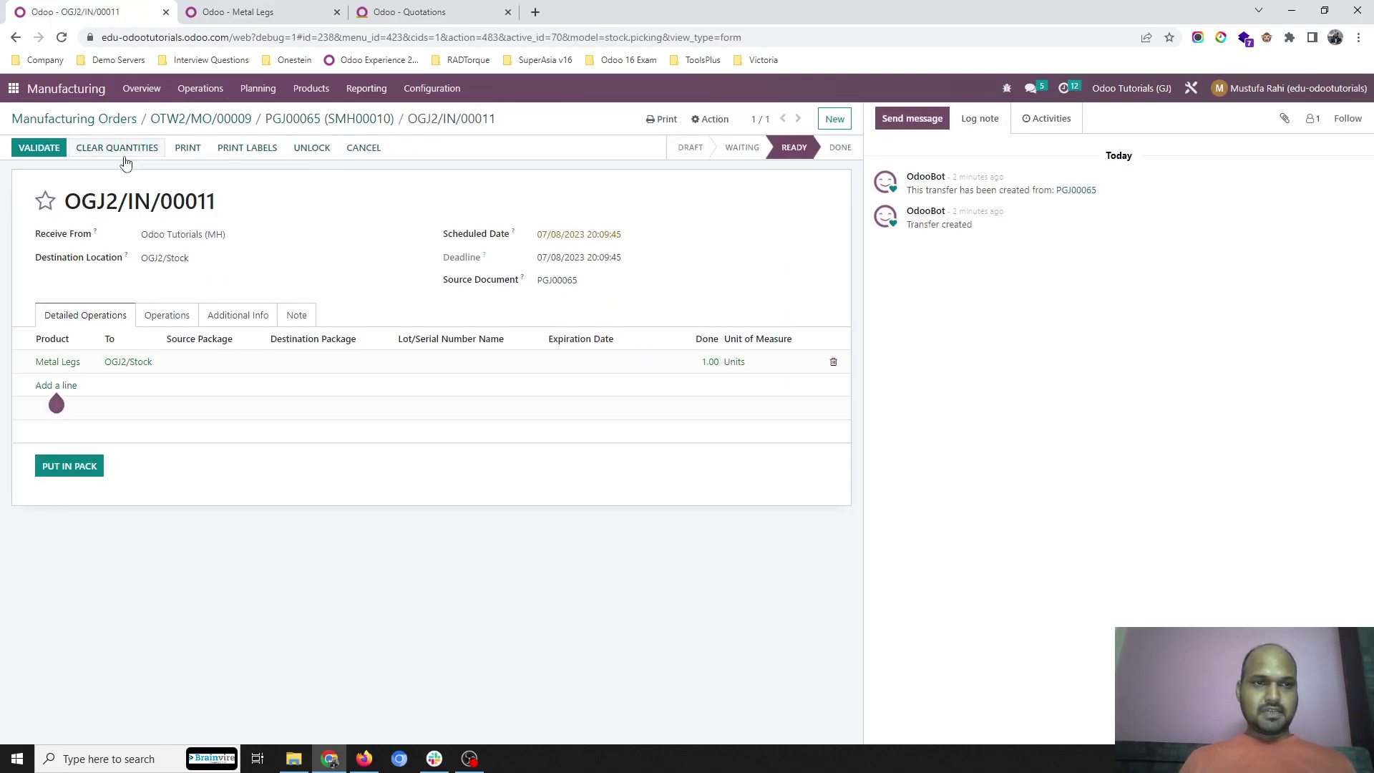
click(56, 153)
click(309, 119)
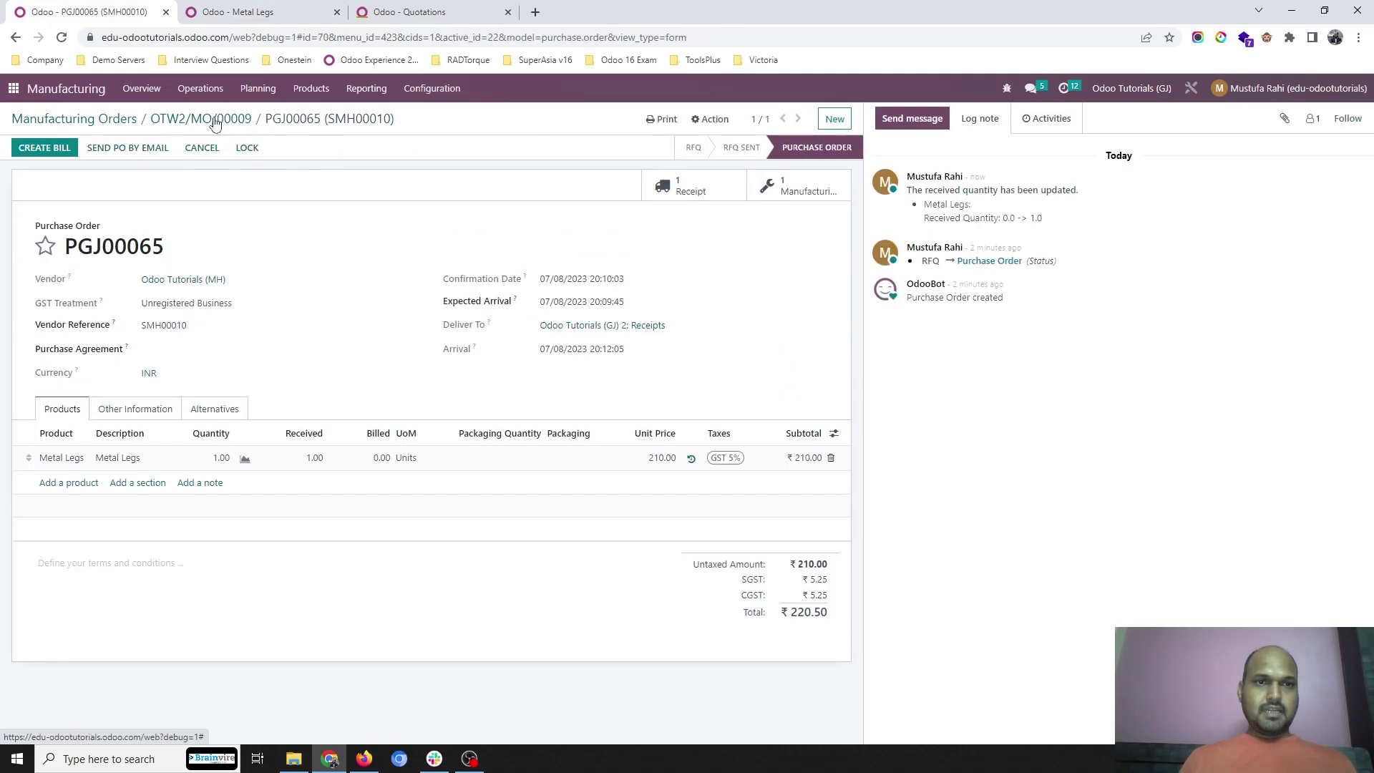
click(214, 120)
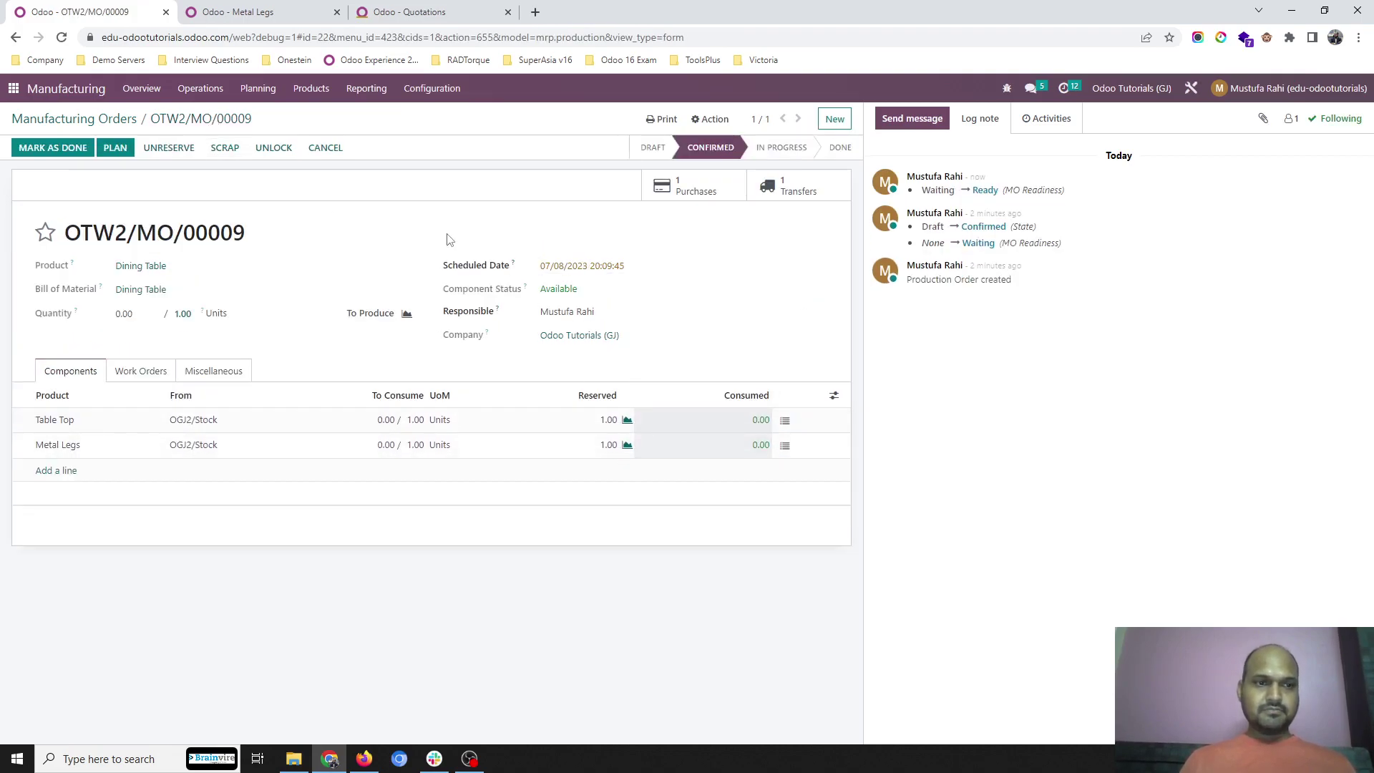
Step: Produce 1.00 Dining Table on OTW2/MO/00009, save, and validate it to Done
click(791, 187)
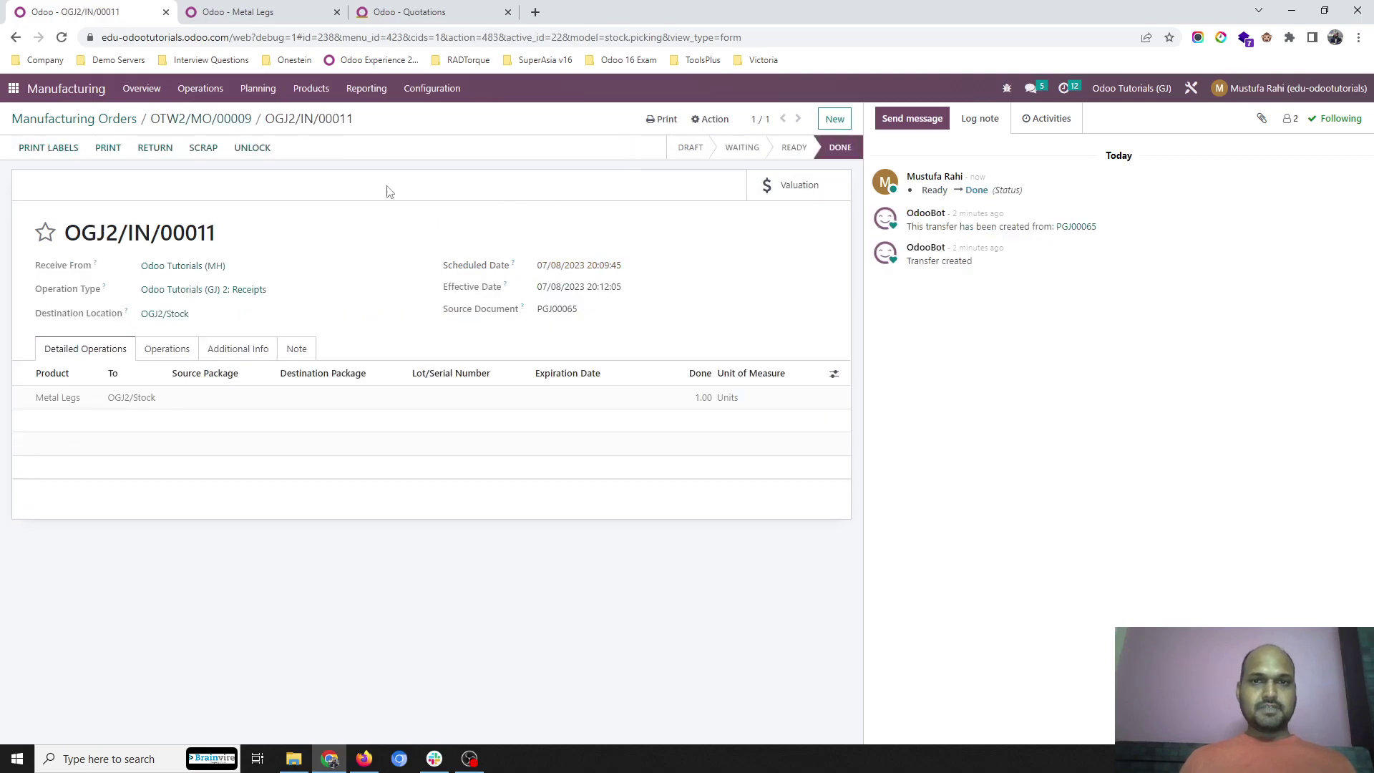
click(221, 120)
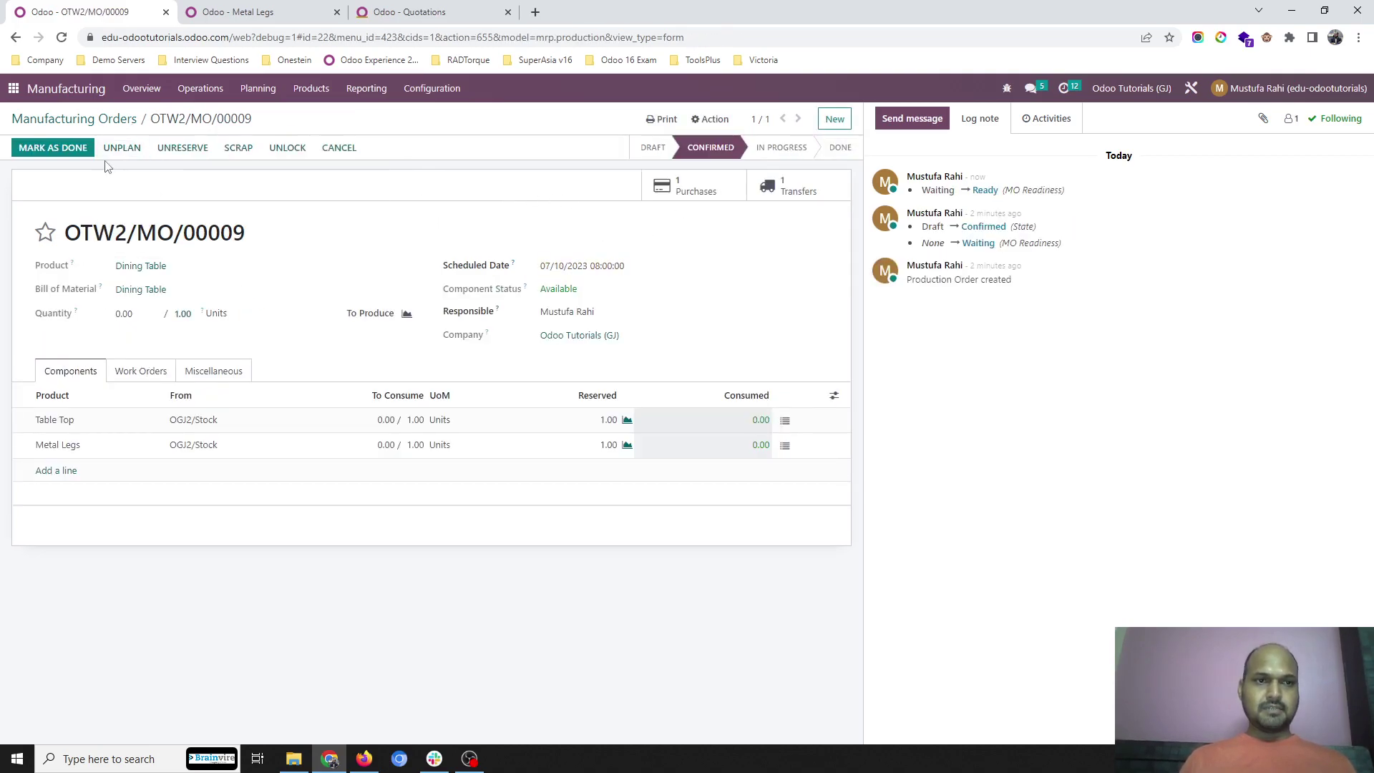
click(134, 309)
text(1)
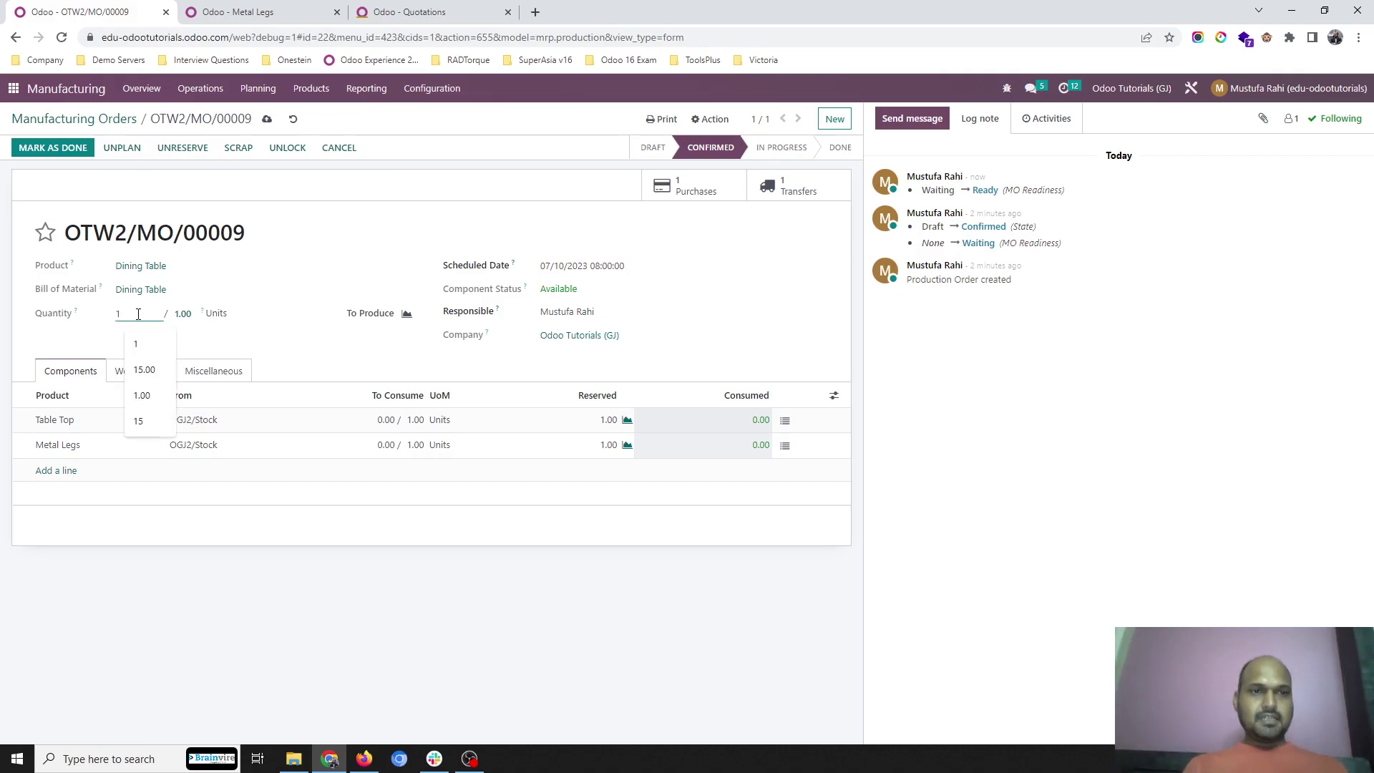
click(331, 224)
click(267, 119)
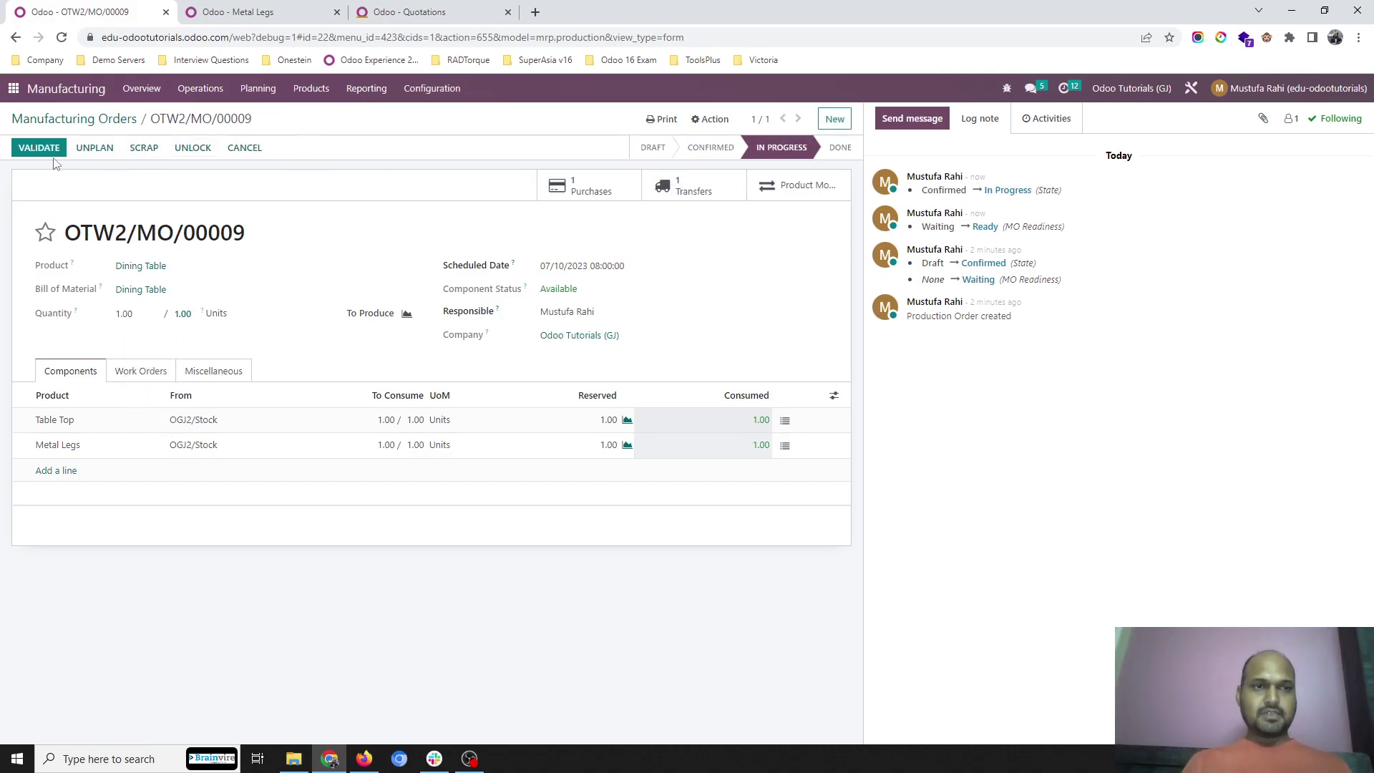
click(39, 148)
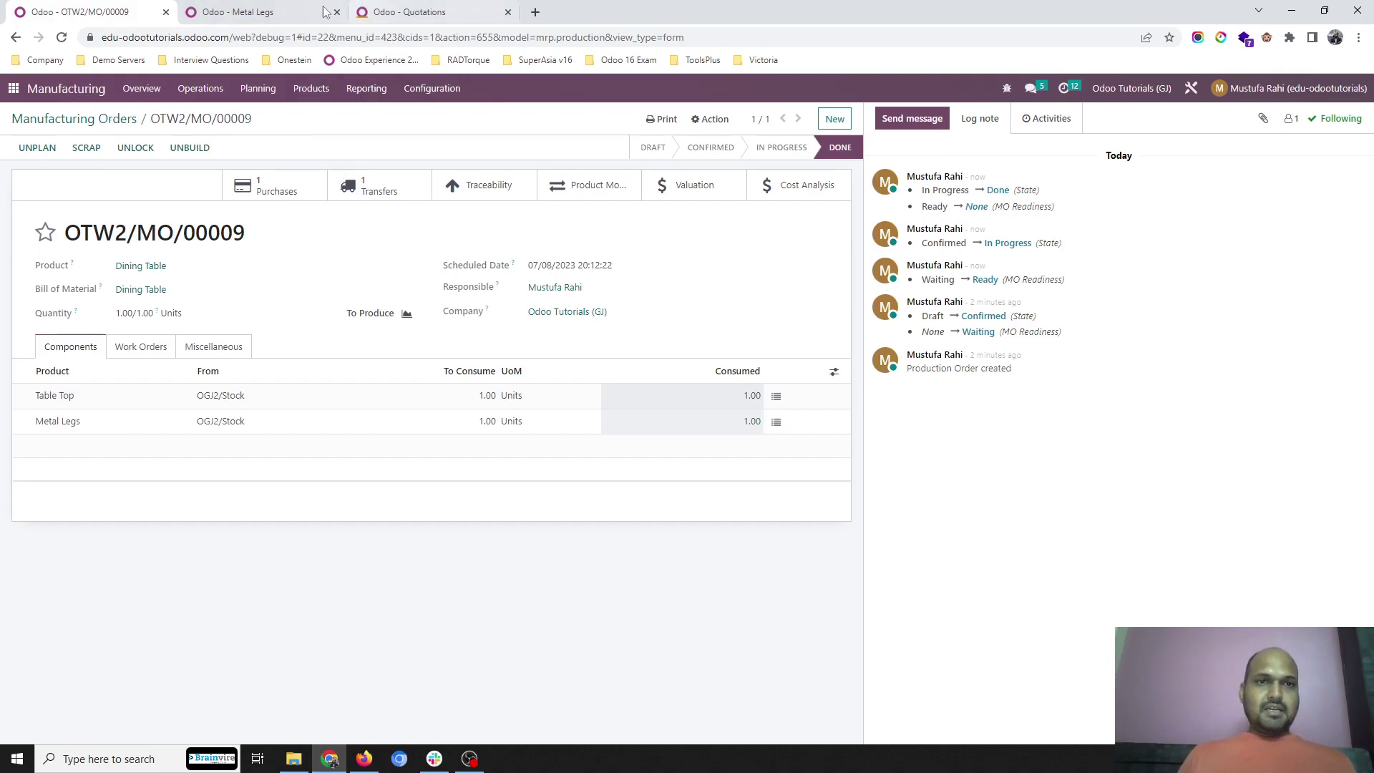
click(425, 92)
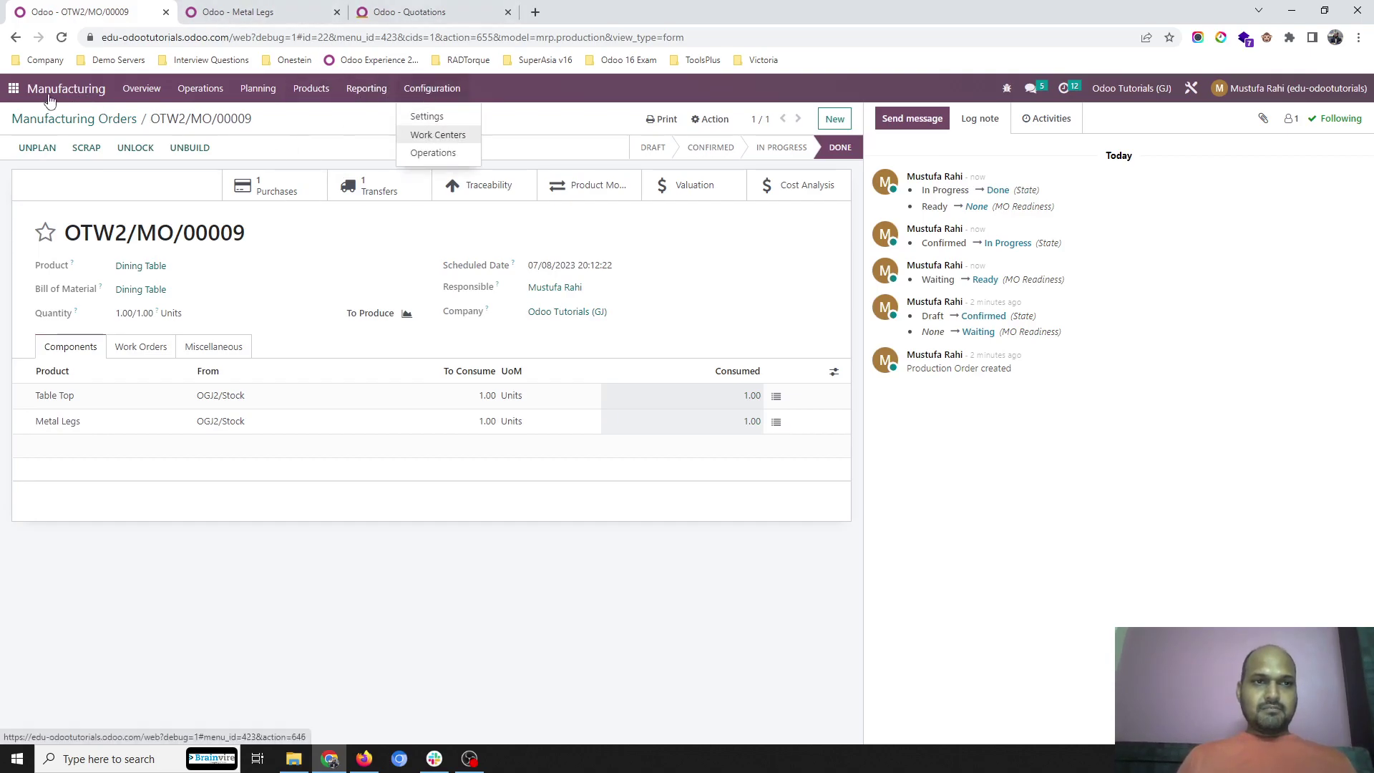
Step: Open the Inventory app and look at the Routes configuration list
click(22, 92)
text(inve)
key(Return)
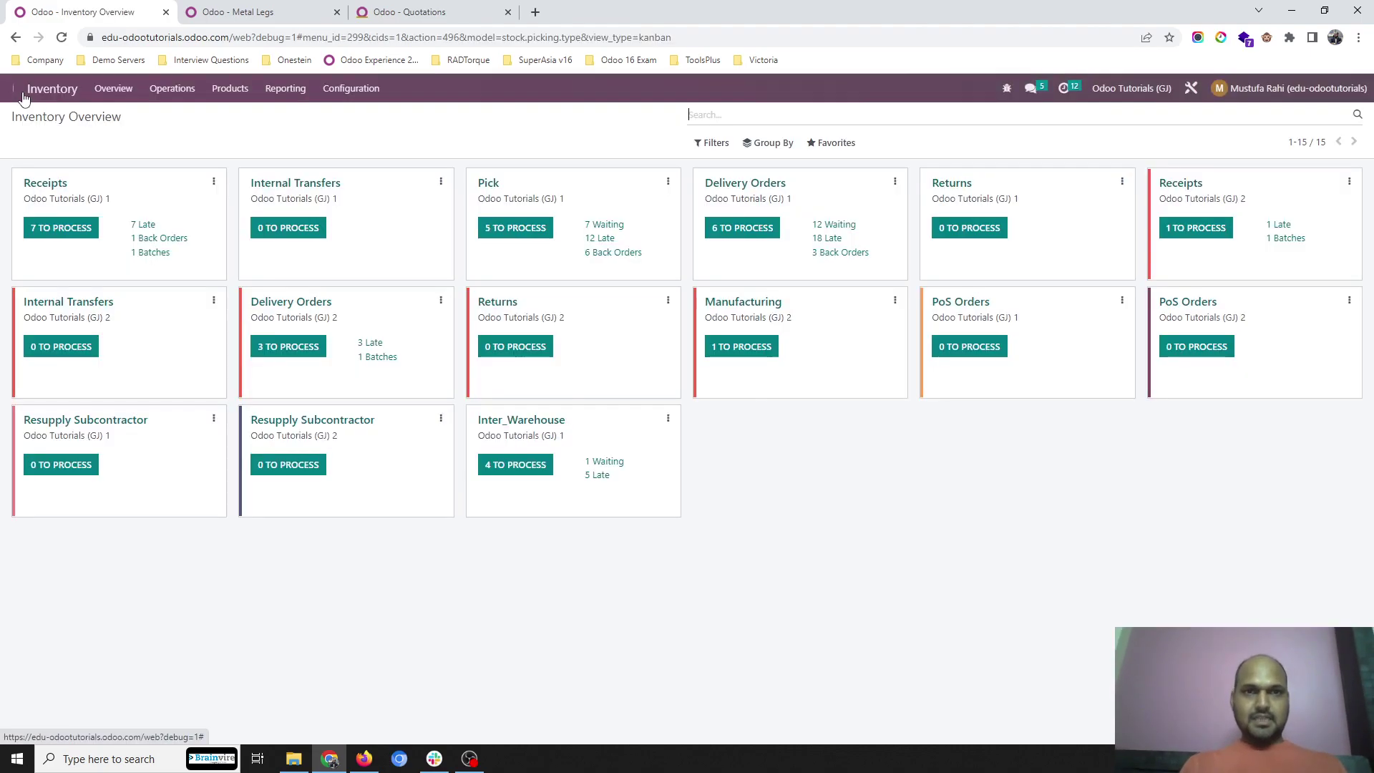
click(353, 89)
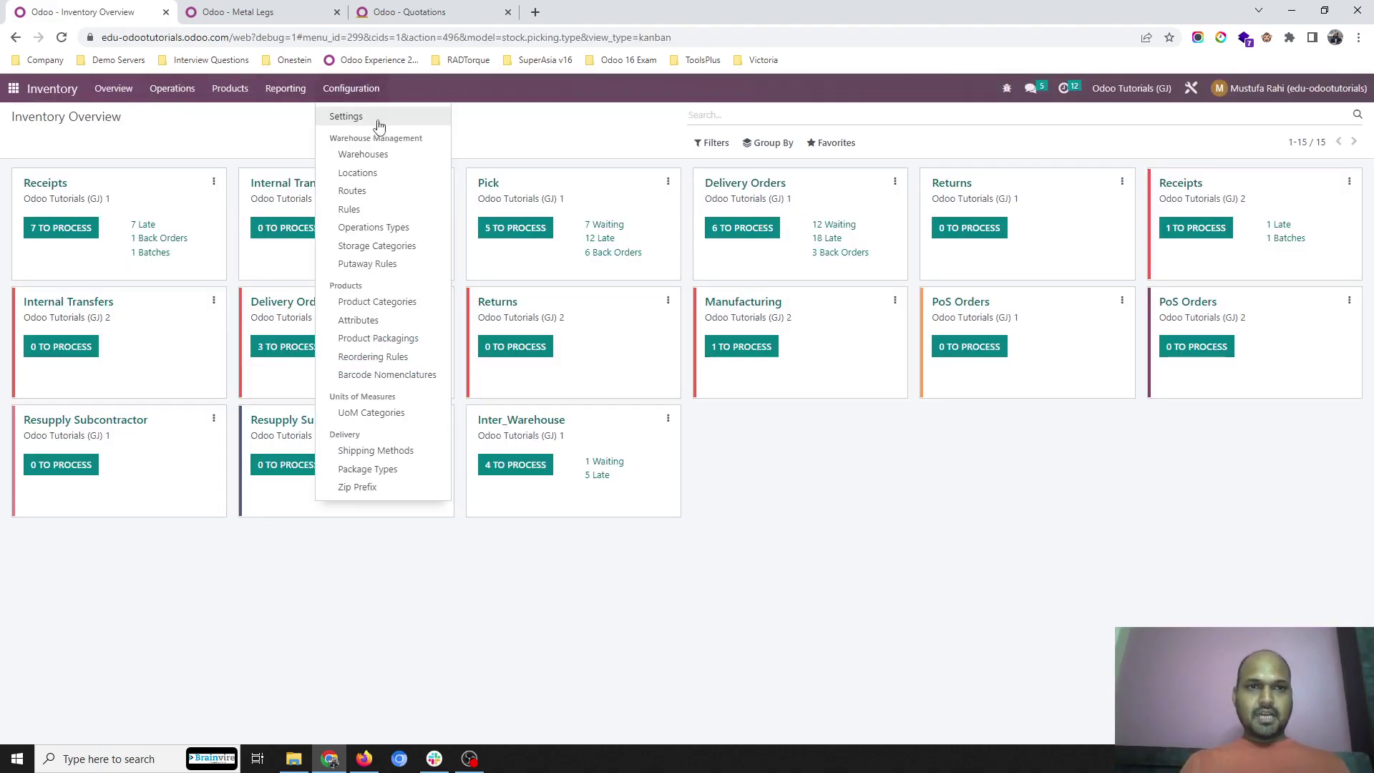
click(385, 190)
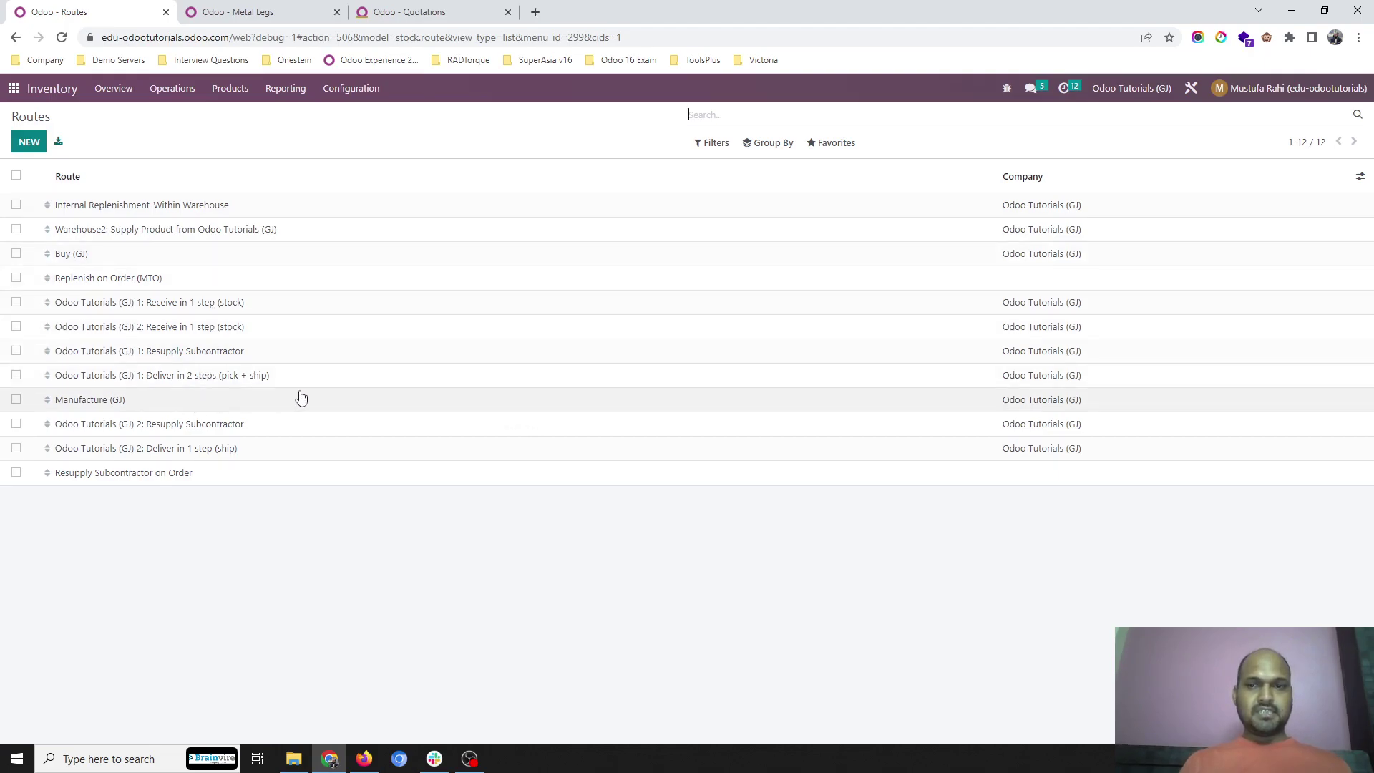
Step: Go to the Products list and search for 'metal'
click(218, 99)
click(231, 134)
click(230, 103)
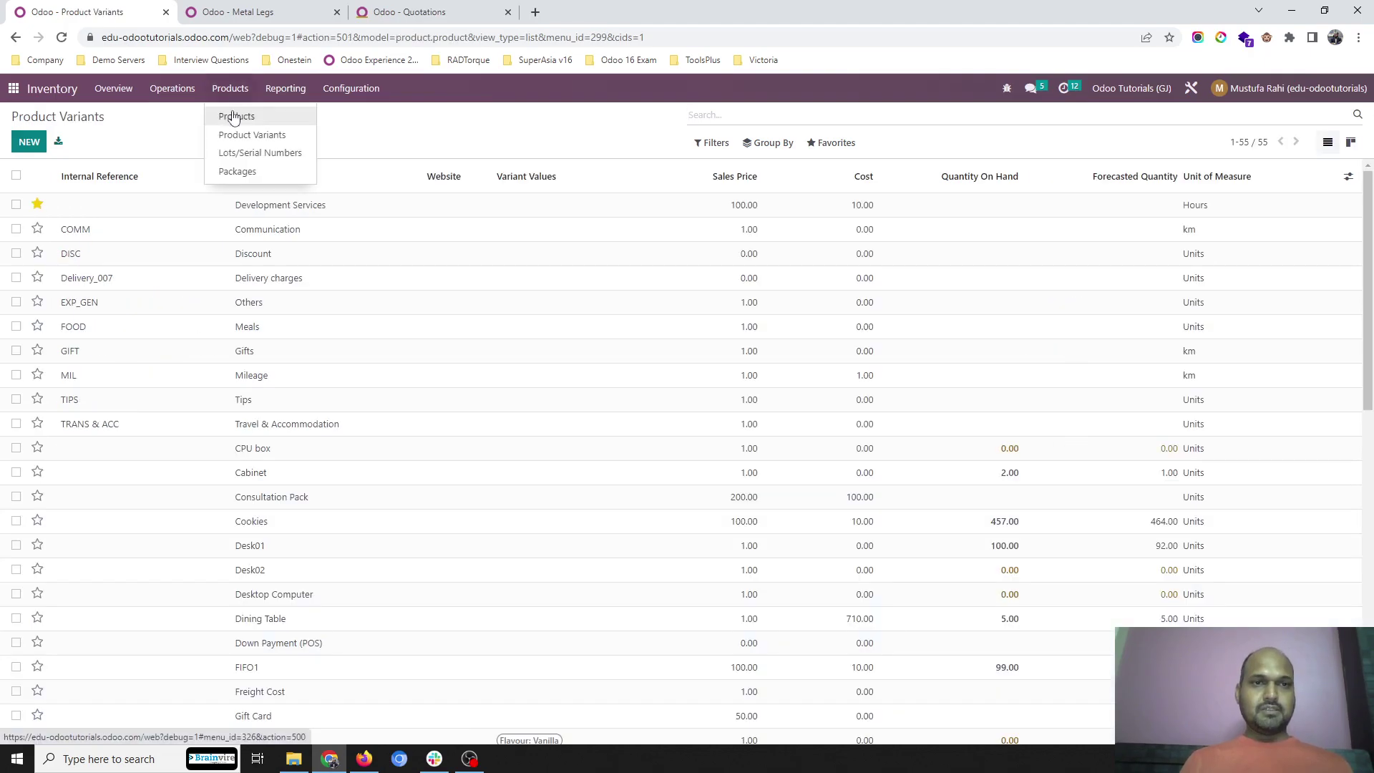
click(236, 116)
text(metal)
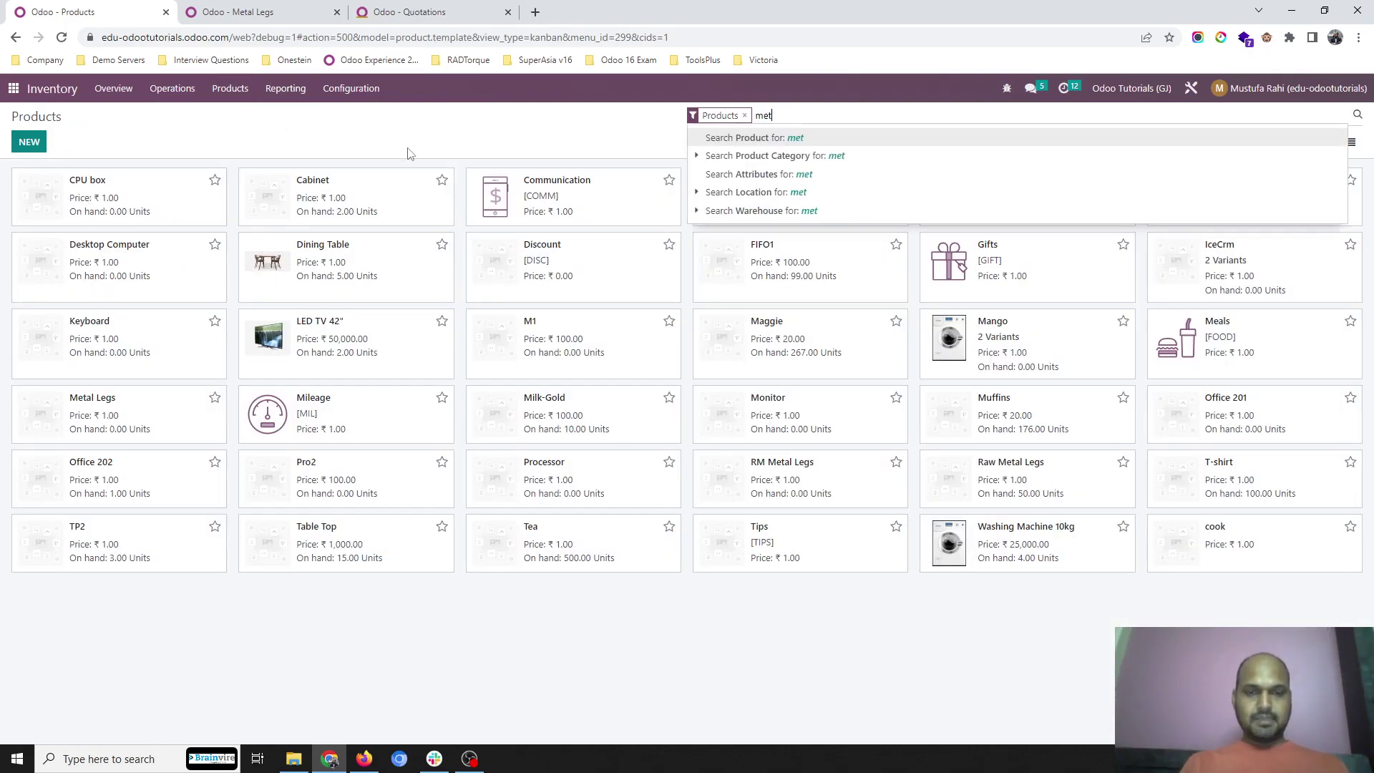
key(Return)
Step: Check Metal Legs routes in GJ, then switch to Odoo Tutorials (MH) and view its MTO and Manufacture routes
click(120, 201)
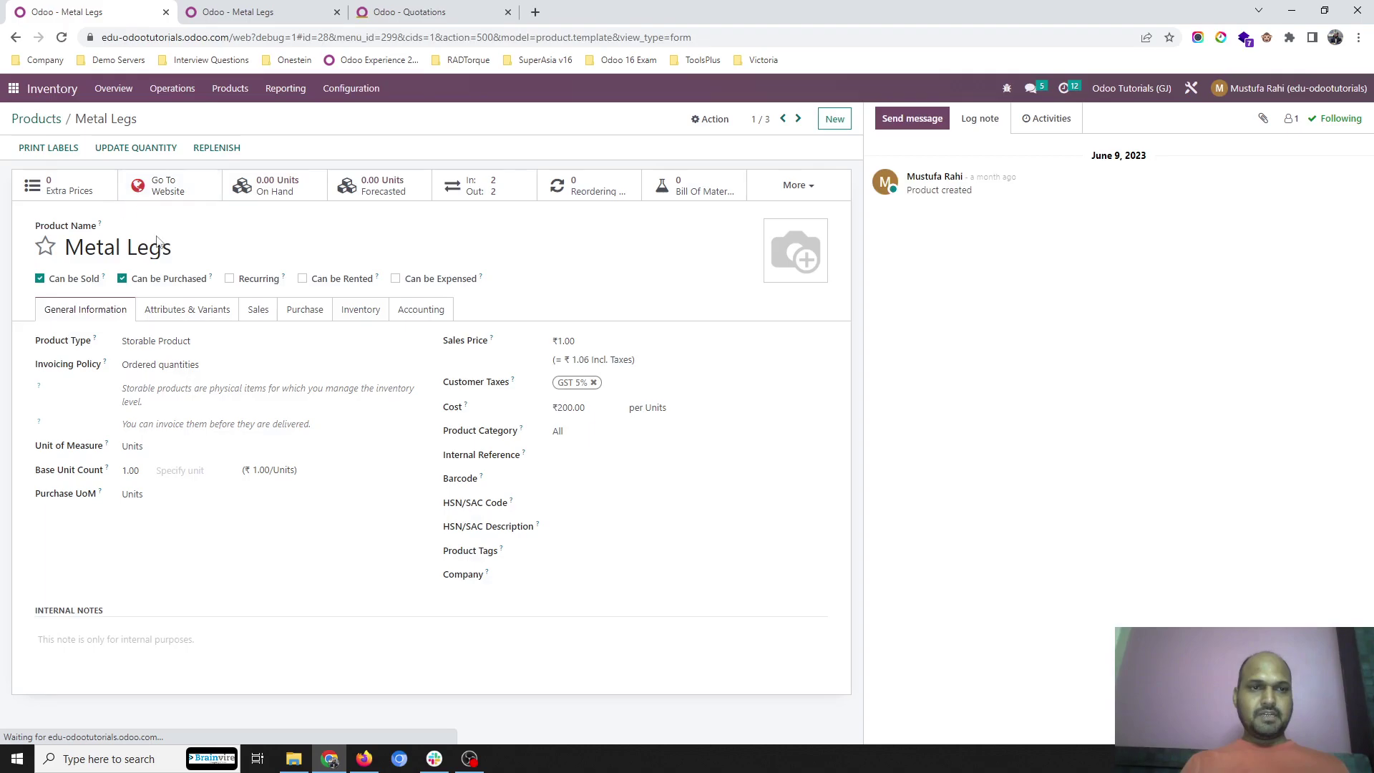
click(350, 318)
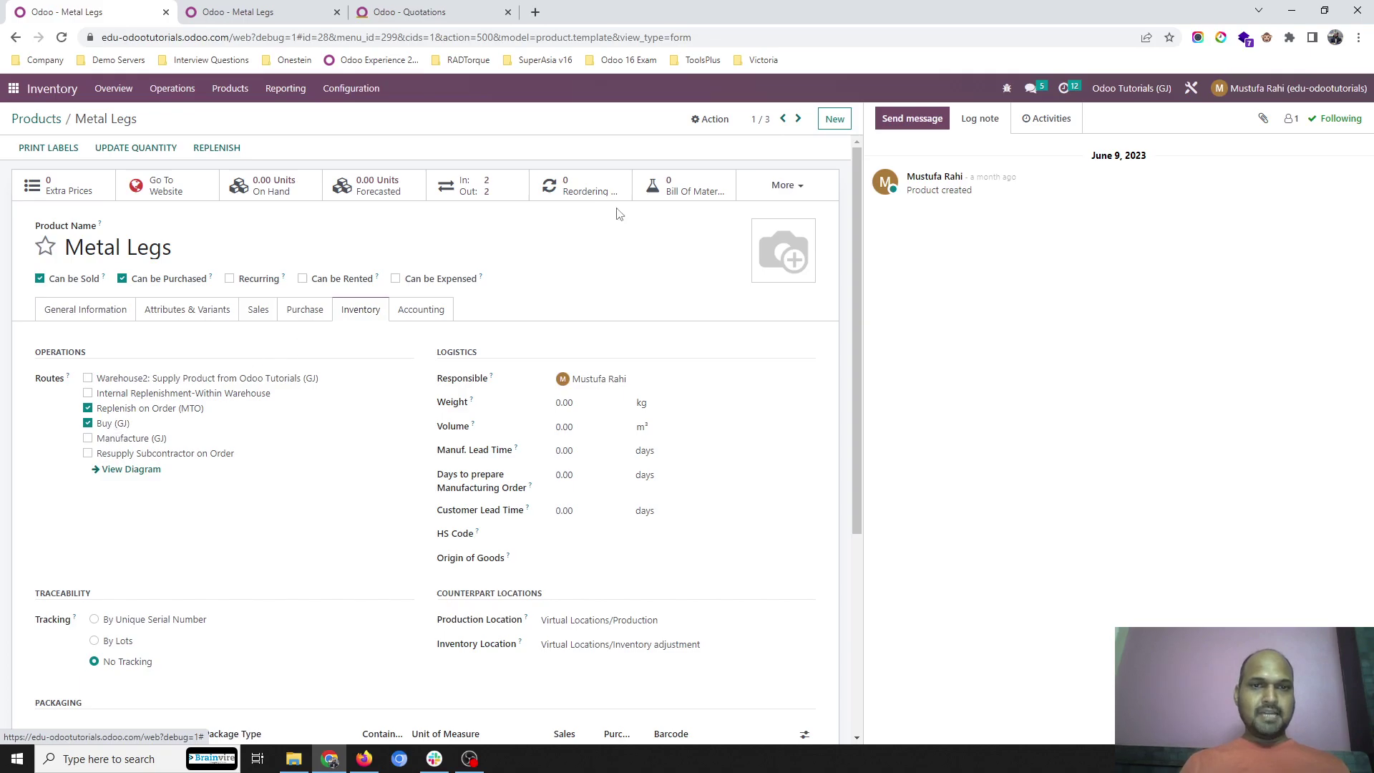
click(1131, 88)
click(1122, 153)
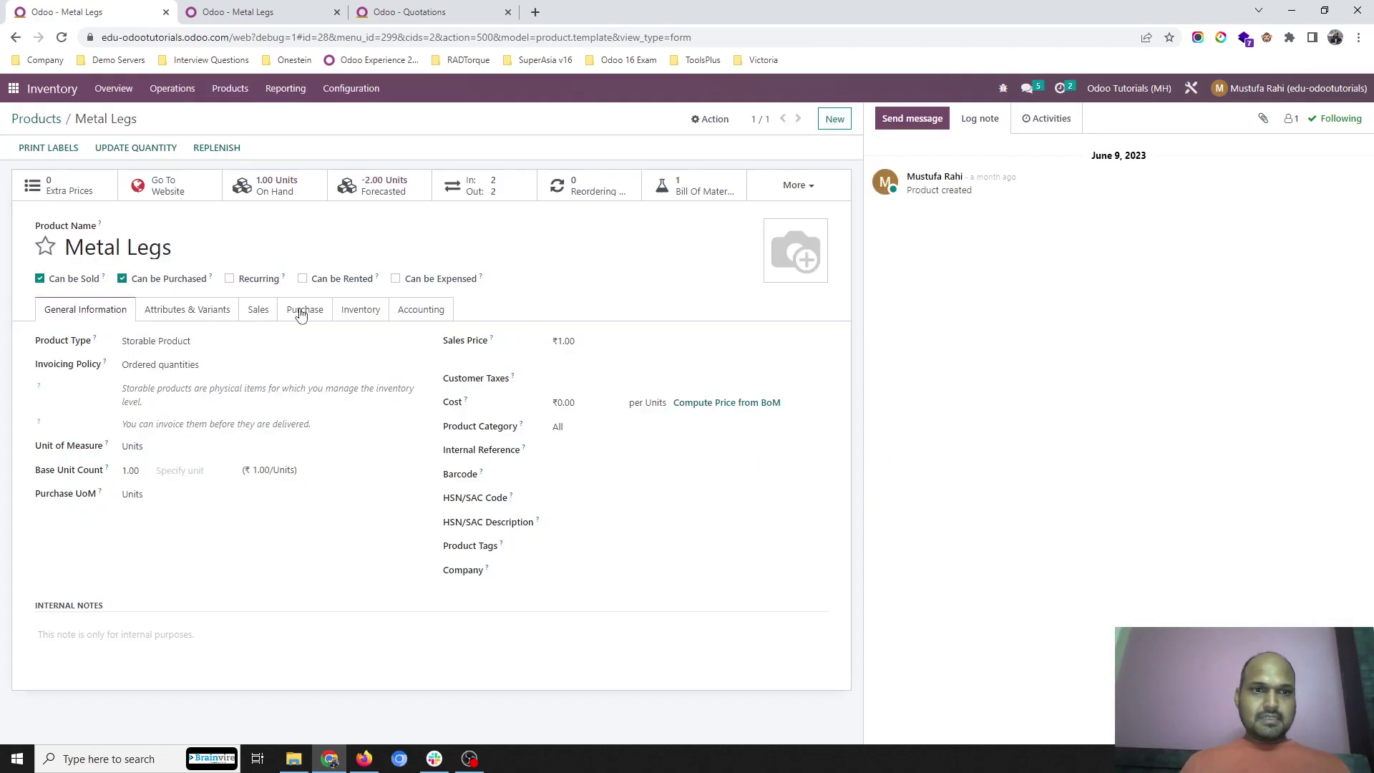
click(360, 310)
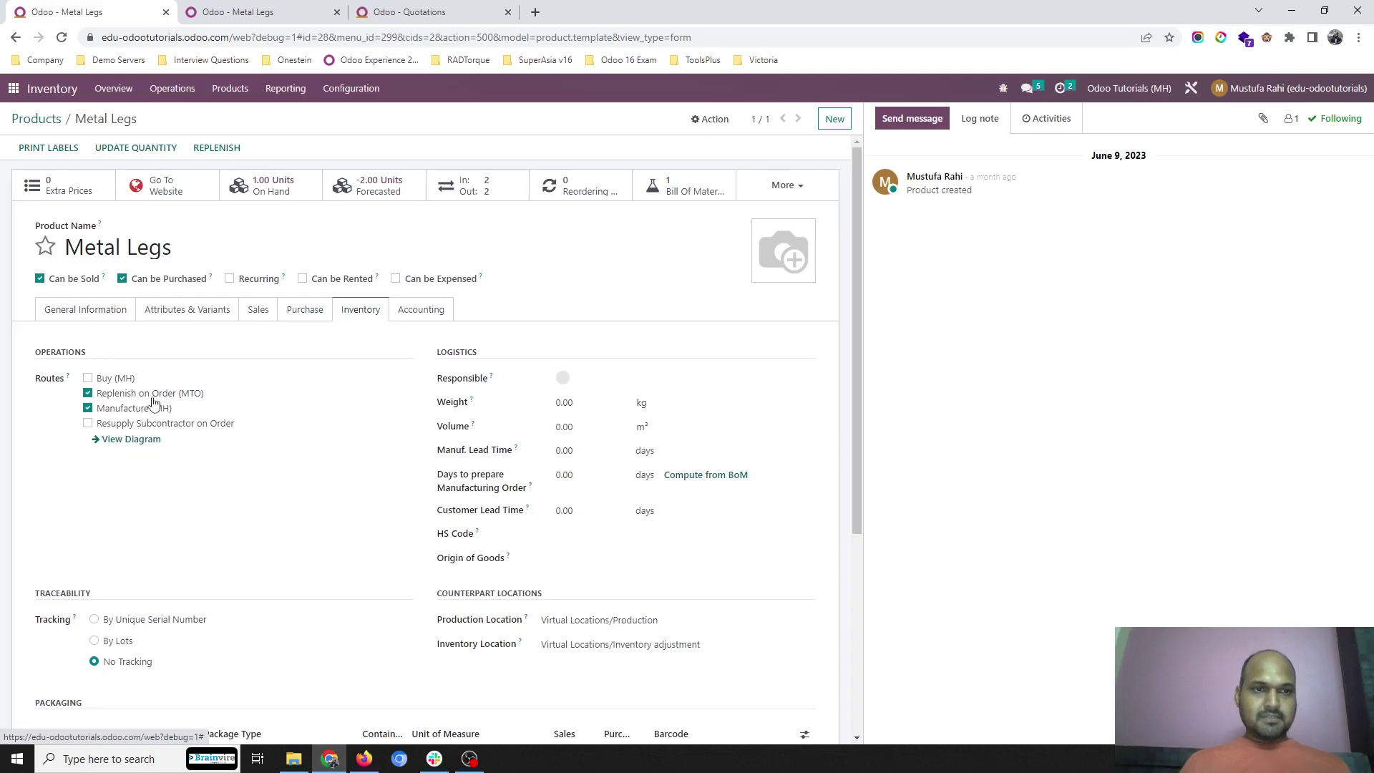